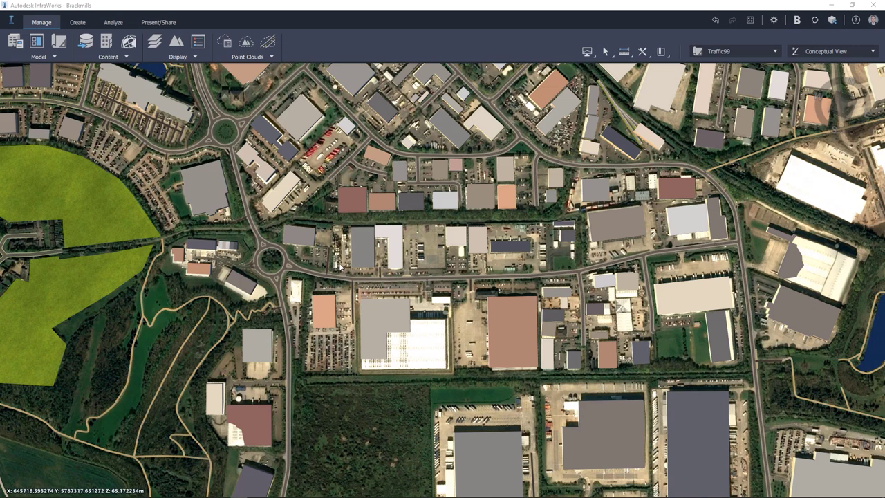
Step: Inspect the properties of Caswell Road east of the roundabout and of the roundabout's ring road
scroll(339, 267, "up", 5)
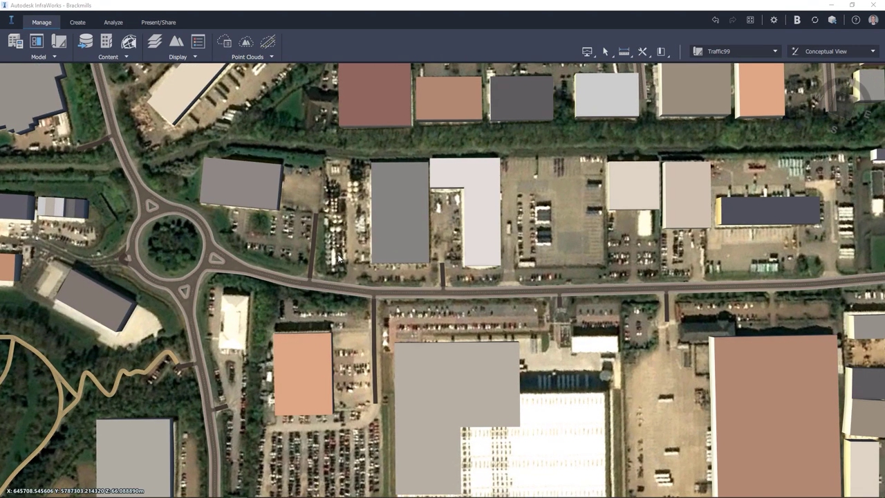
left_click(330, 291)
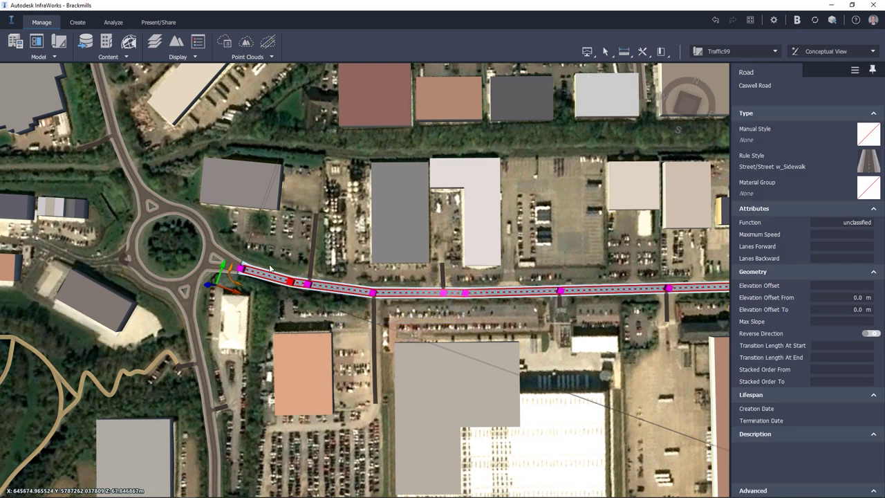
left_click(210, 238)
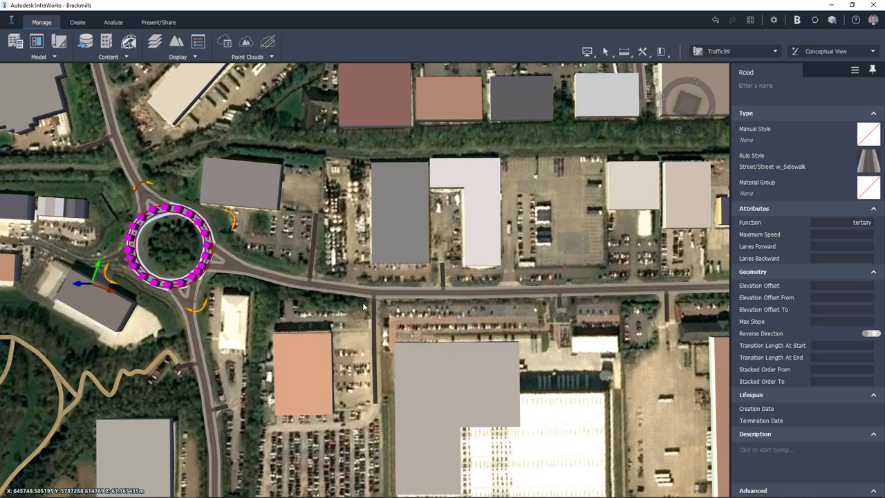
left_click(319, 286)
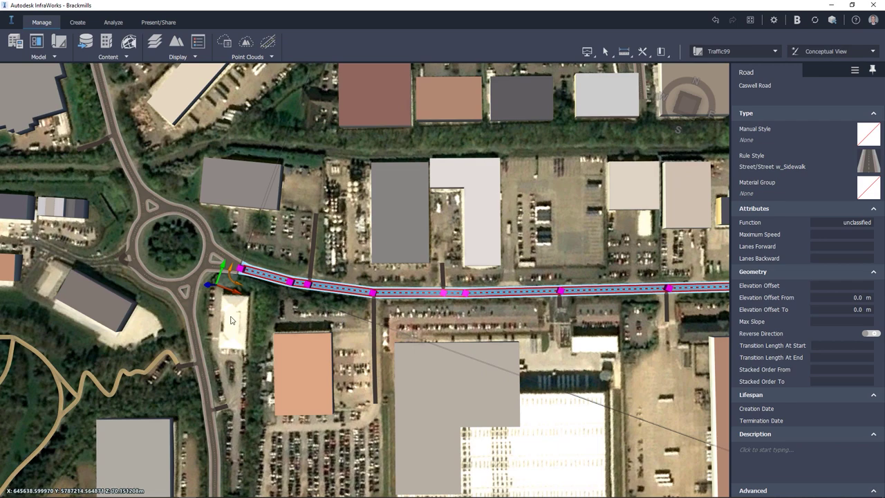
scroll(219, 337, "down", 4)
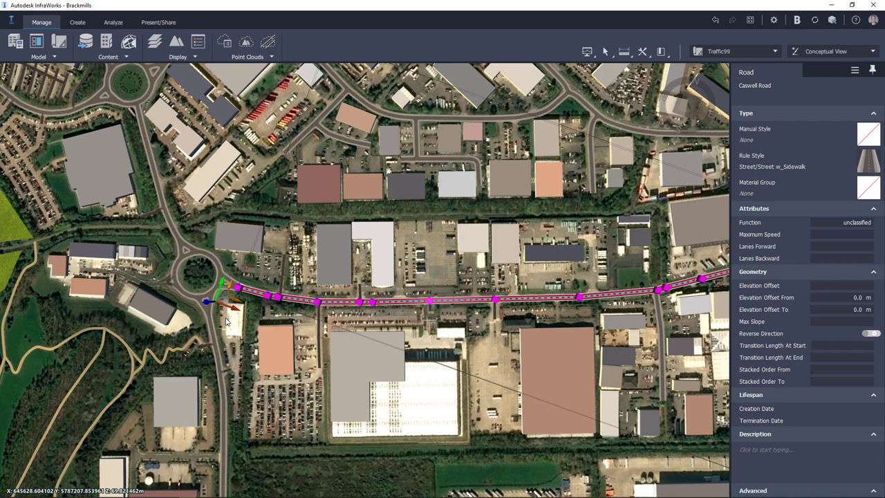
key("Escape")
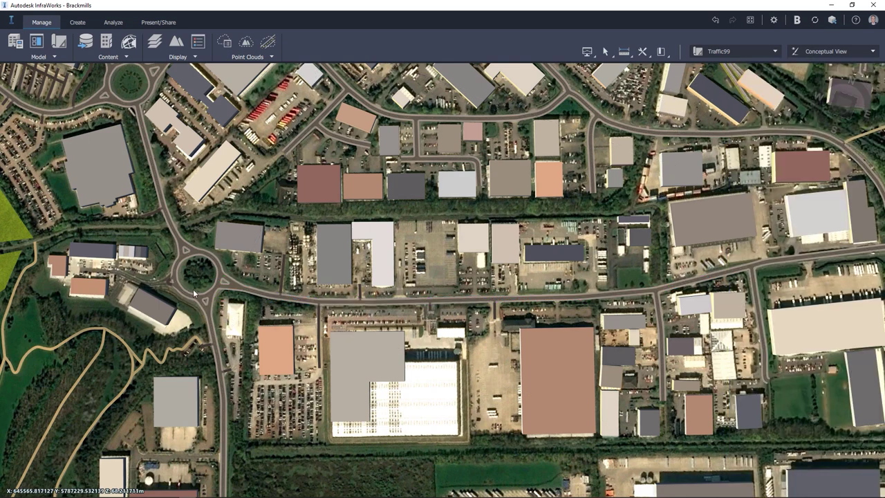
Step: Delete the roundabout's ring road and the two short Caswell Road approach arms on its north side
scroll(142, 291, "up", 3)
scroll(175, 250, "up", 2)
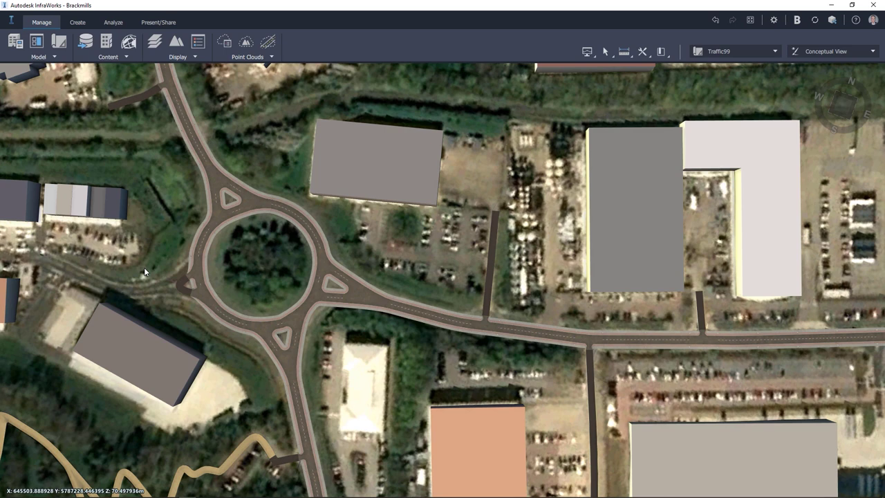
left_click(307, 219)
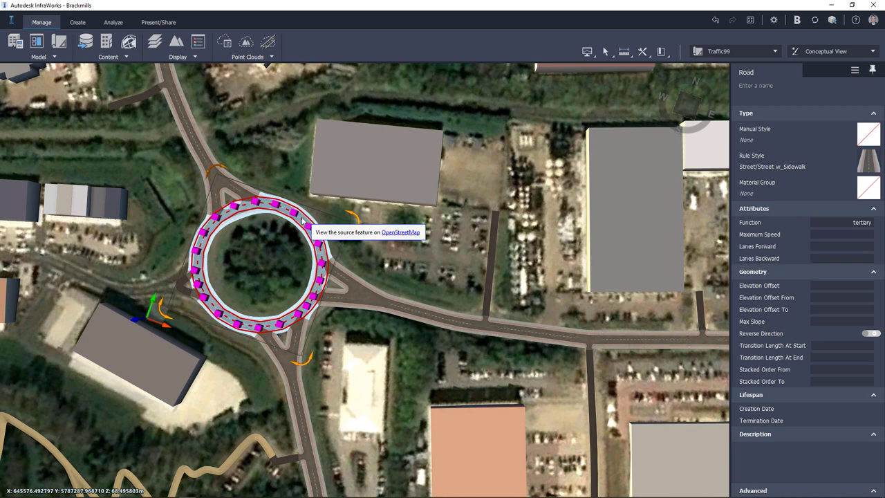
key("Escape")
left_click(246, 191)
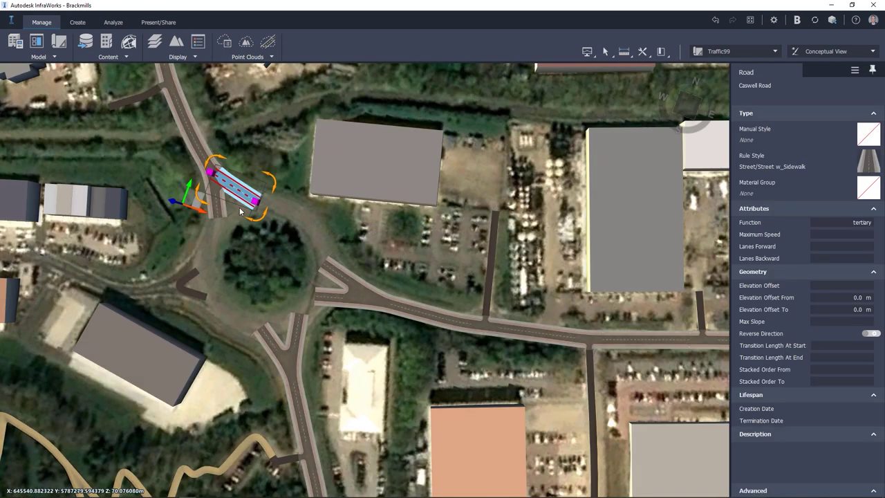
left_click(220, 209)
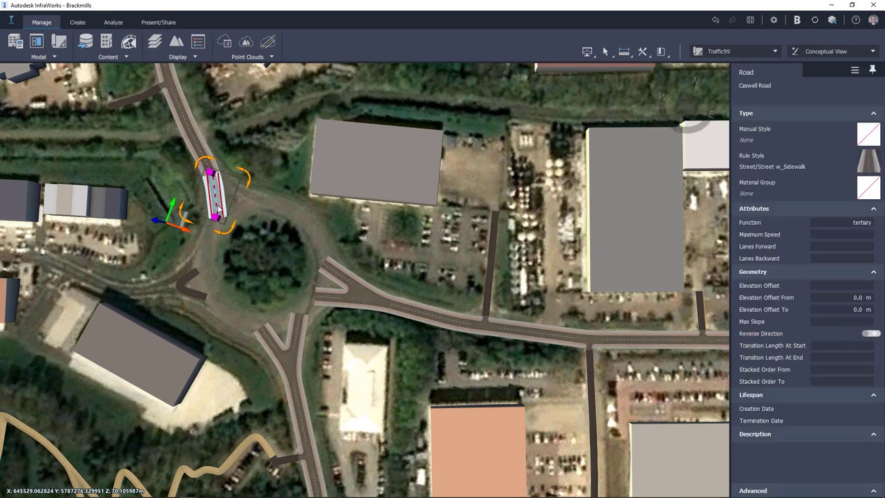
key("Escape")
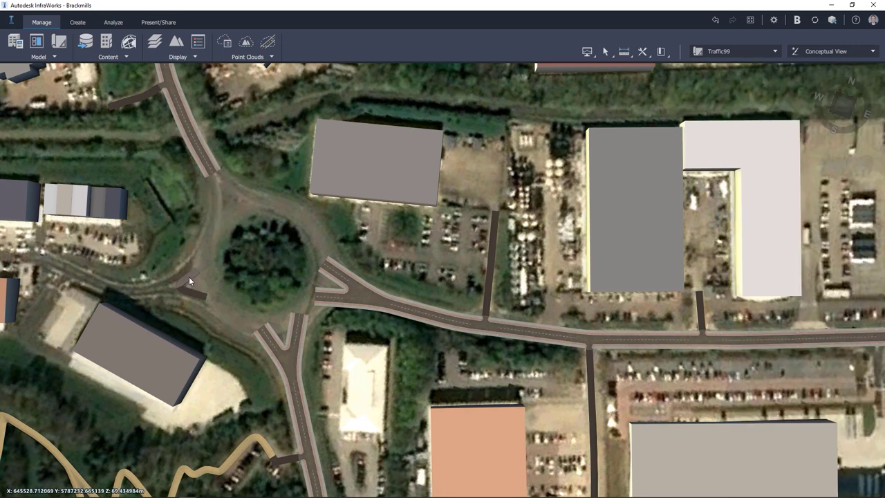
Step: Delete the two short service road stubs on the west side of the former roundabout
left_click(190, 280)
key("Escape")
left_click(193, 290)
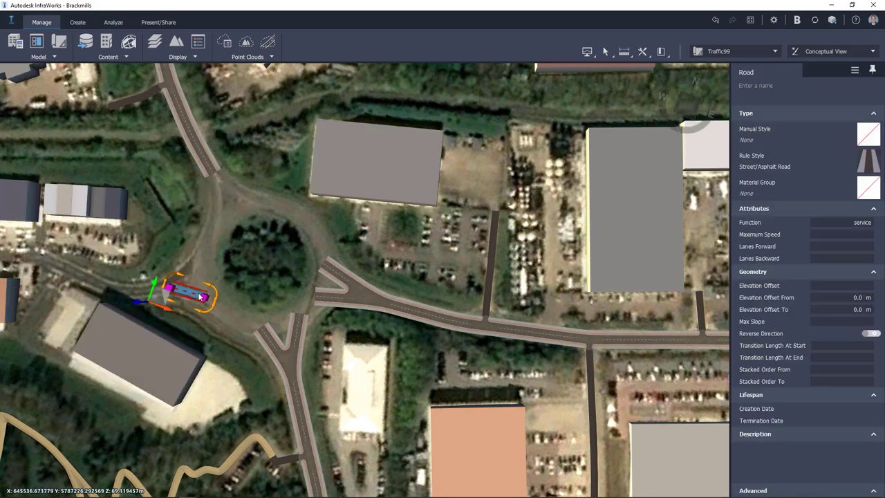
key("Escape")
Step: Delete the two short Caswell Road arms east of the former roundabout and the two Gowerton Road arms south of it
left_click(333, 266)
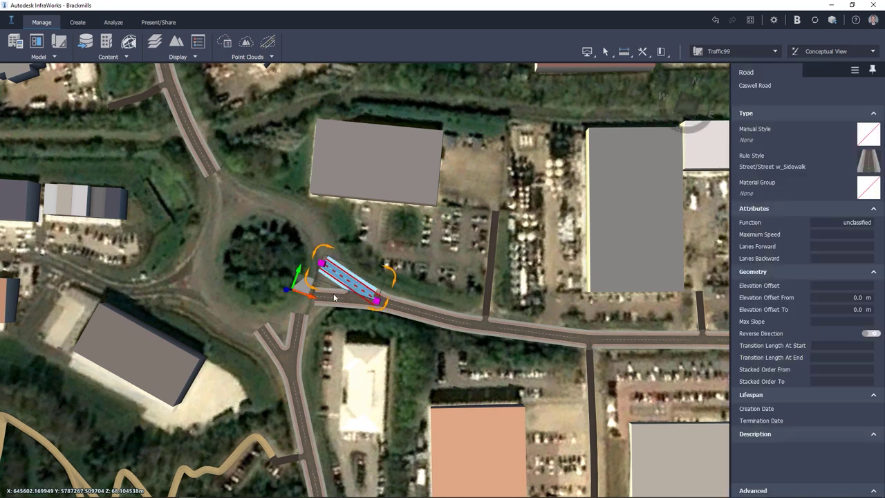
key("Escape")
left_click(333, 299)
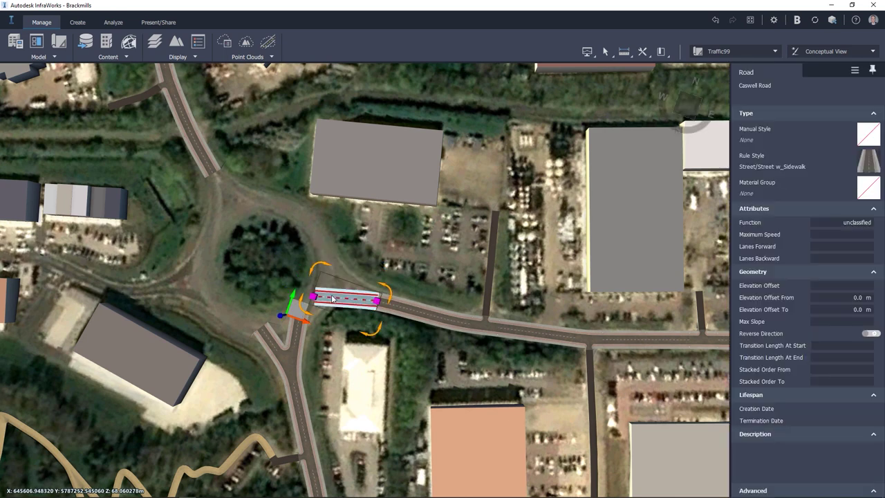
key("Escape")
left_click(273, 336)
key("Escape")
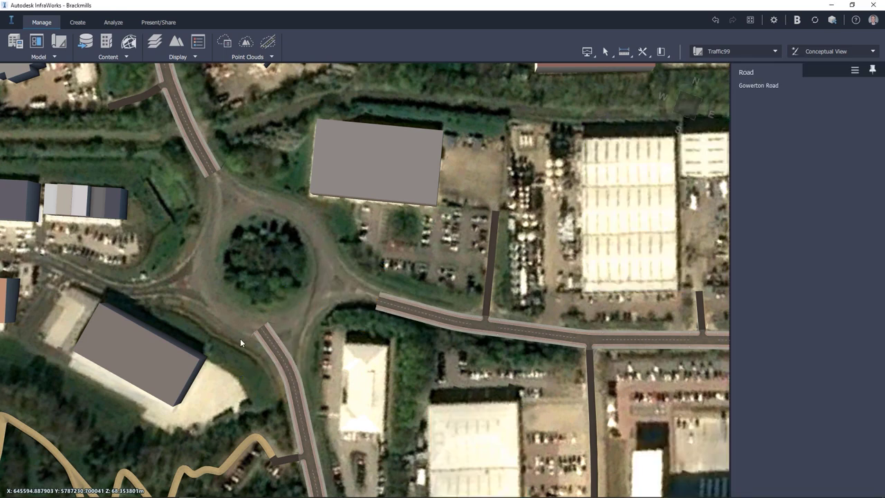
left_click(271, 337)
key("Delete")
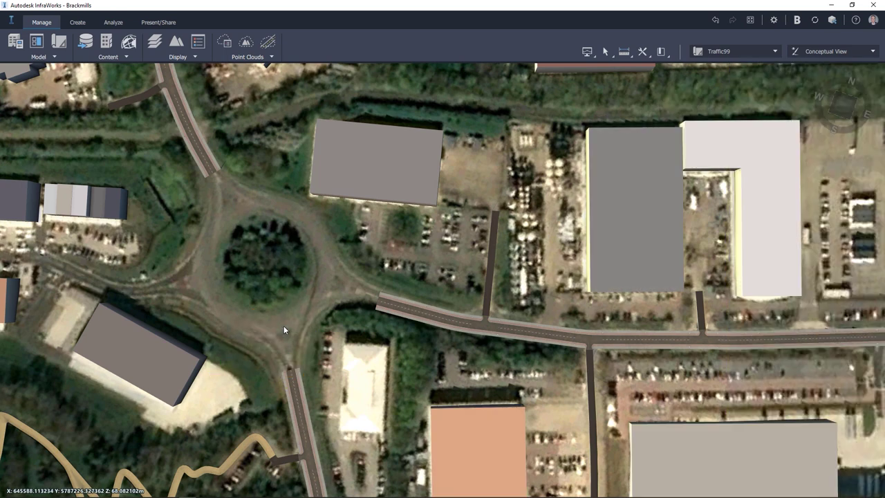
Step: Convert the short Caswell Road segment north of the former roundabout to a component road
left_click(207, 163)
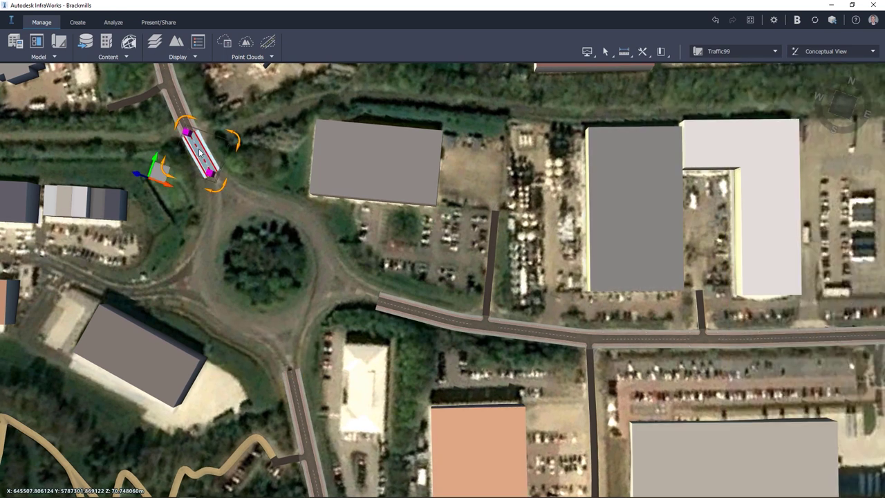
right_click(207, 163)
left_click(263, 200)
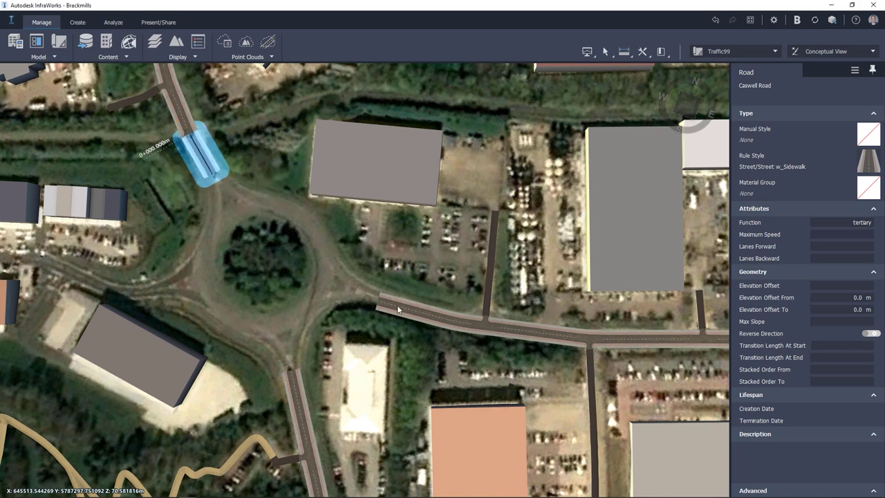
key("Escape")
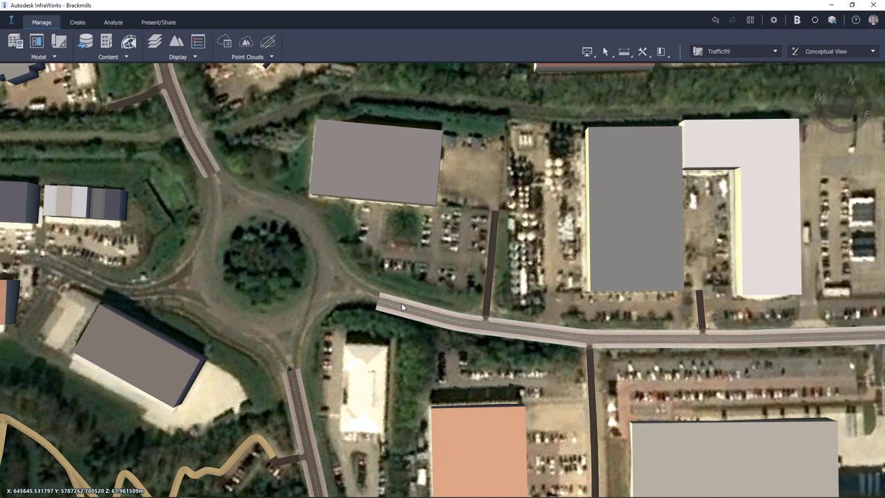
Step: Convert Caswell Road east of the former roundabout to a component road
left_click(403, 308)
right_click(372, 306)
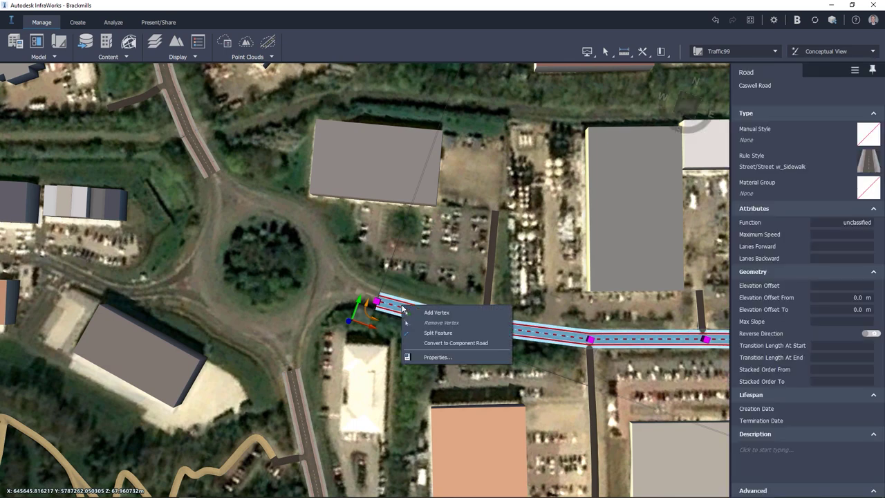
left_click(449, 342)
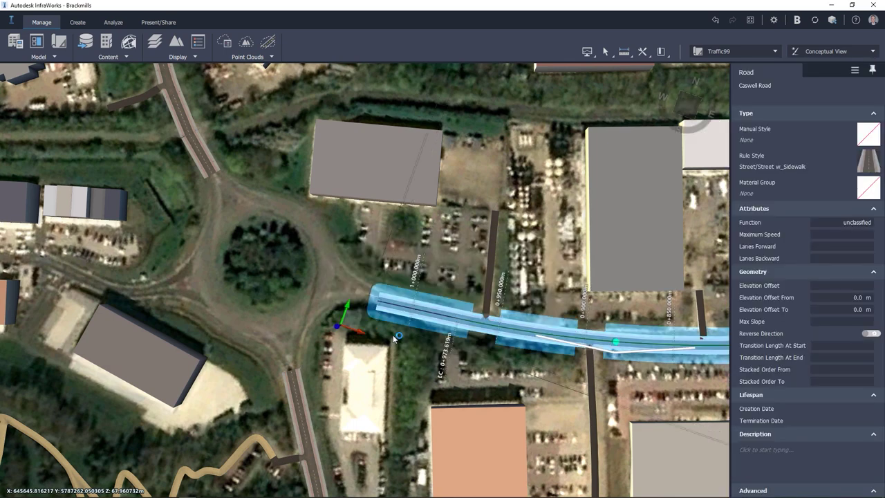
key("Escape")
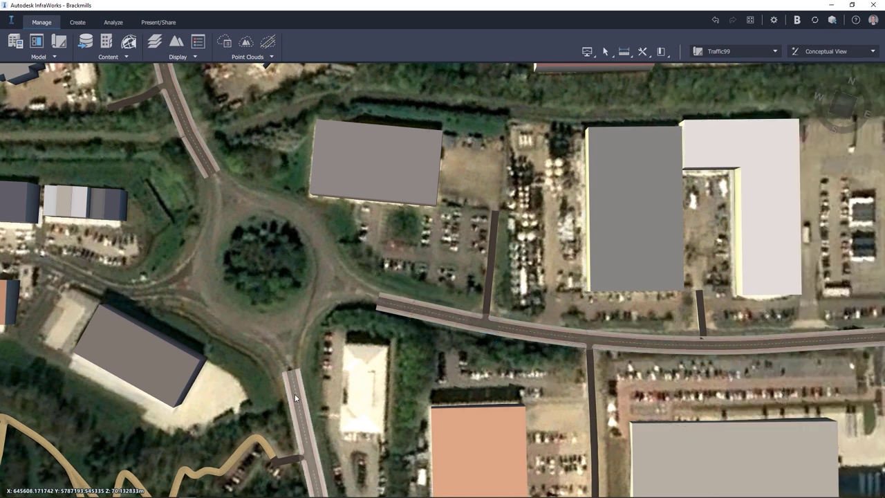
Step: Convert Gowerton Road south of the former roundabout to a component road
left_click(294, 394)
right_click(296, 397)
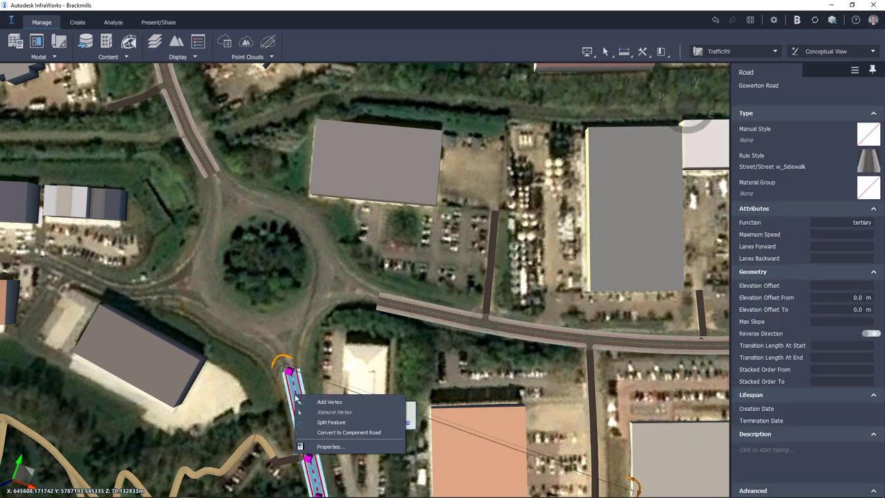
left_click(357, 432)
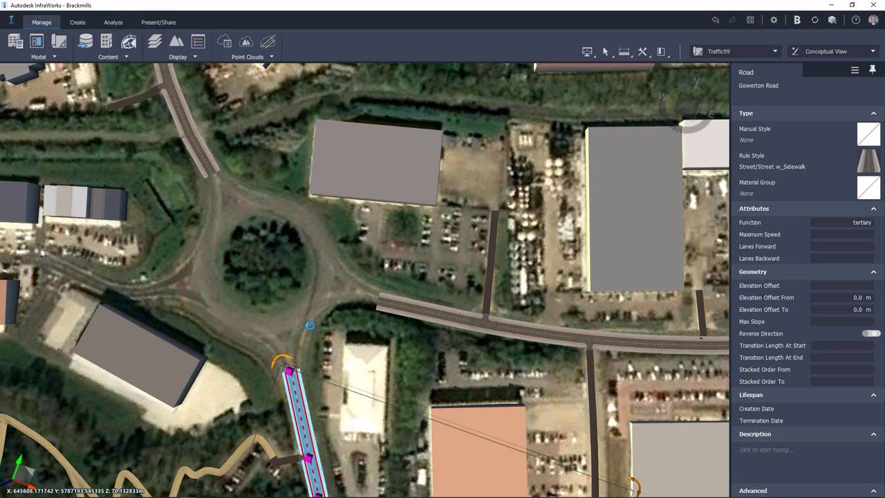
key("Escape")
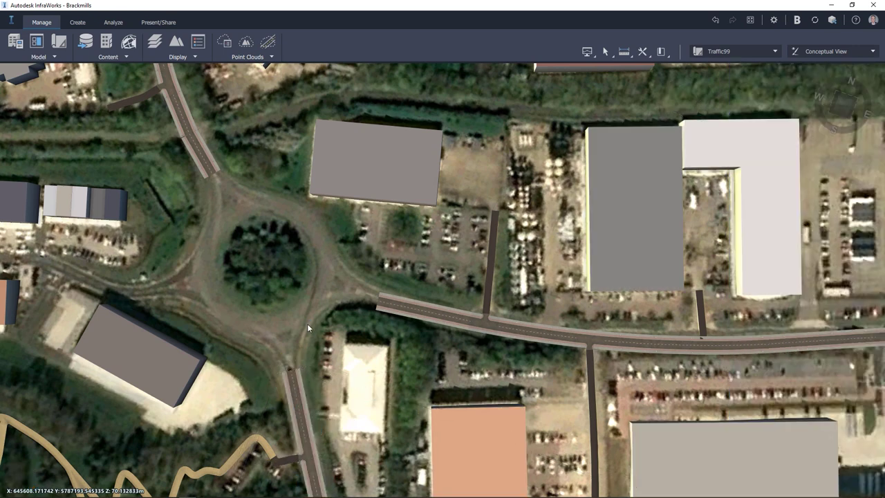
Step: Extend the open ends of the northern and eastern Caswell Road component roads to meet at the centre of the old roundabout island
left_click(209, 164)
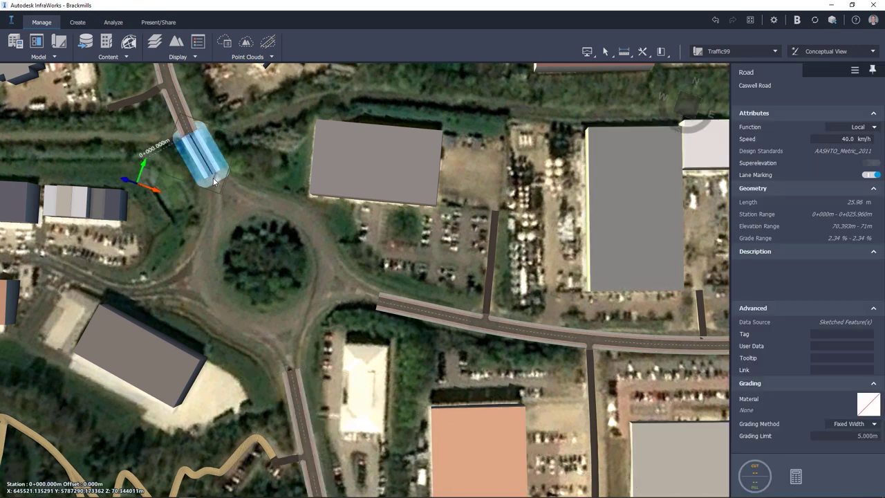
left_click_drag(213, 178, 263, 266)
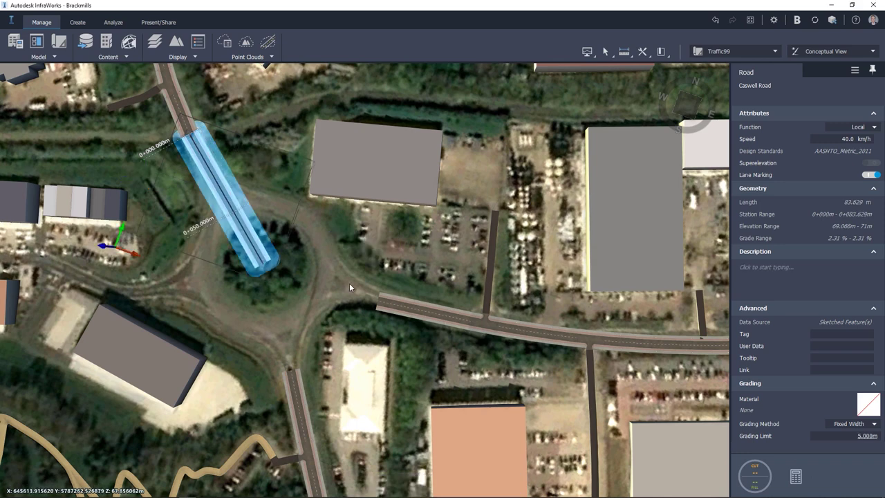
left_click(352, 285)
left_click(377, 305)
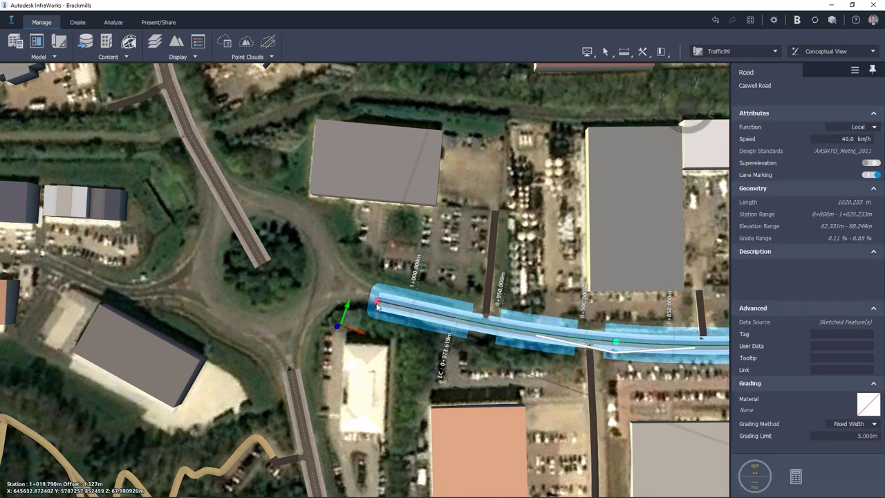
left_click_drag(377, 305, 263, 265)
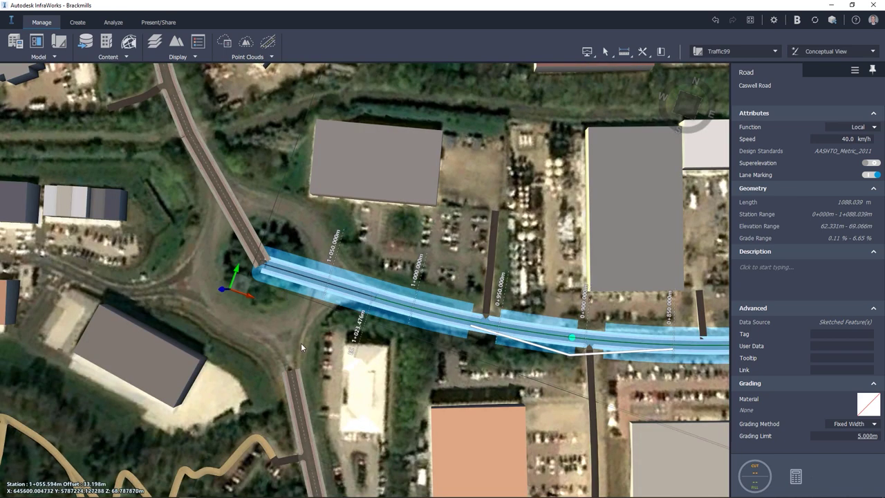
Step: Extend the northern end of Gowerton Road to the Caswell Road junction point at the centre of the old island
left_click(301, 343)
left_click(292, 375)
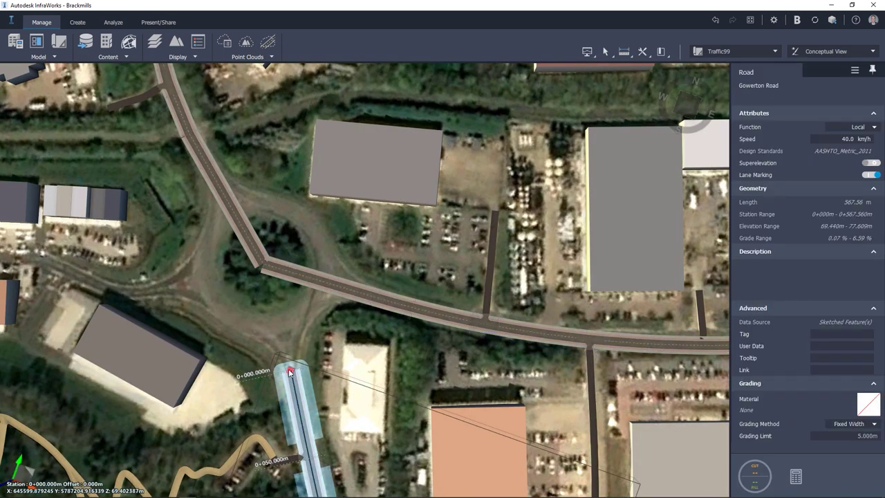
left_click_drag(291, 372, 255, 264)
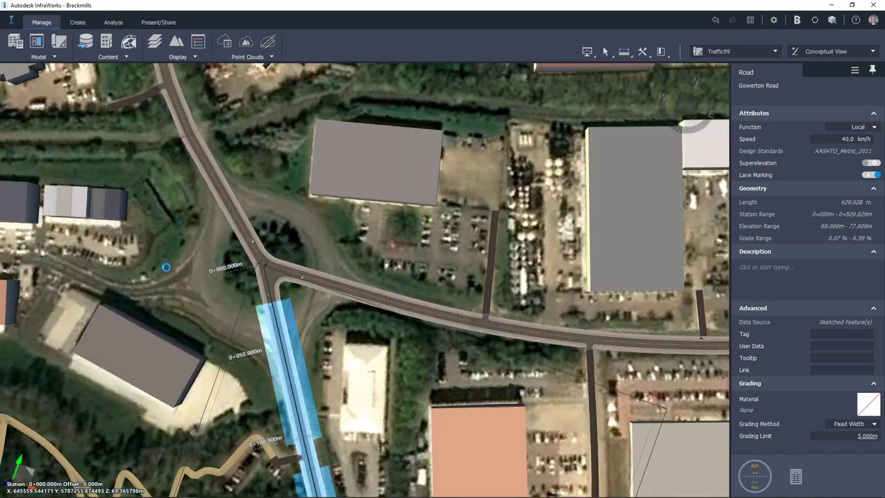
left_click(213, 279)
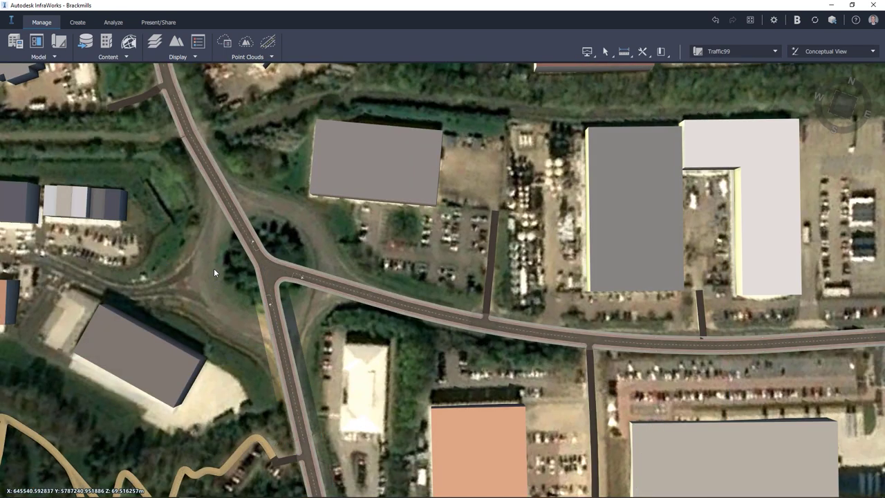
Step: Change the junction type of the new three-way intersection to Roundabout
left_click(269, 274)
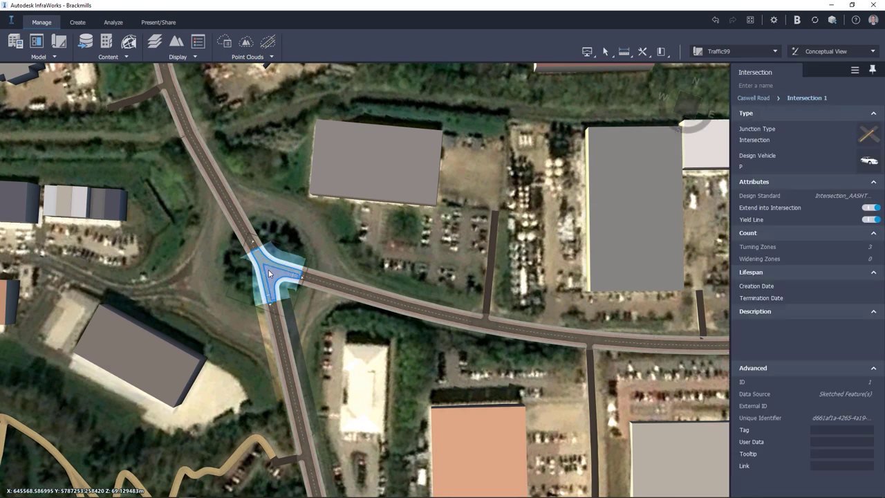
left_click(873, 132)
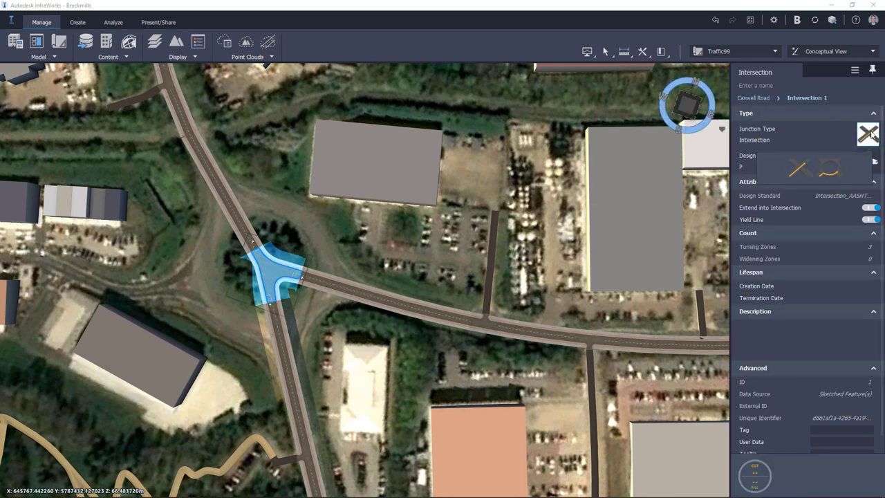
left_click(833, 174)
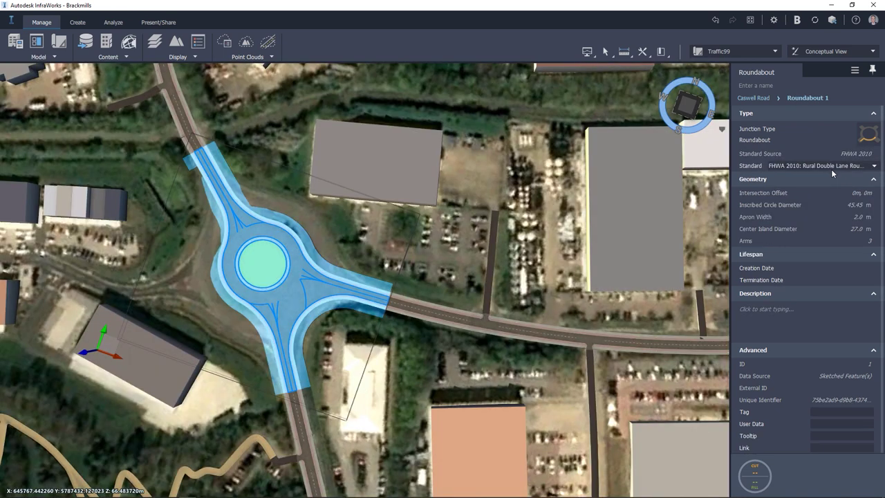
Step: Enlarge the roundabout's inscribed circle diameter to about 84 m so it covers the footprint of the old island
left_click(362, 249)
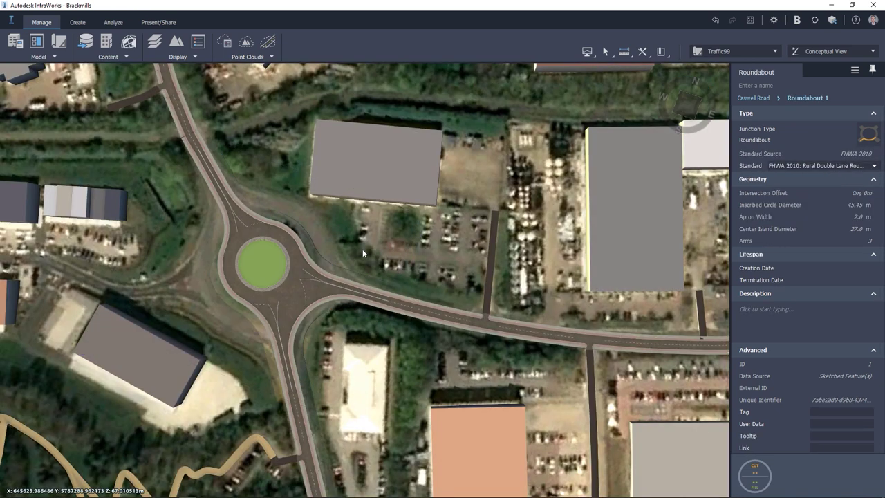
left_click(274, 277)
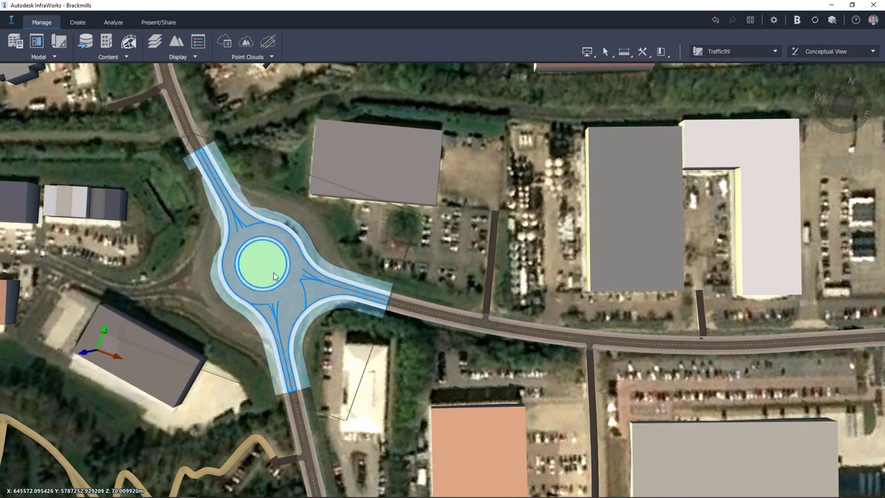
left_click(294, 292)
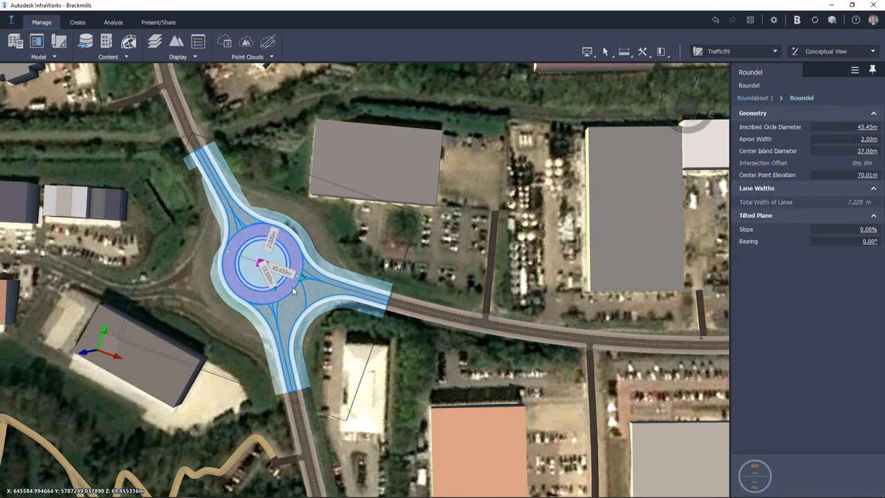
left_click_drag(302, 278, 348, 298)
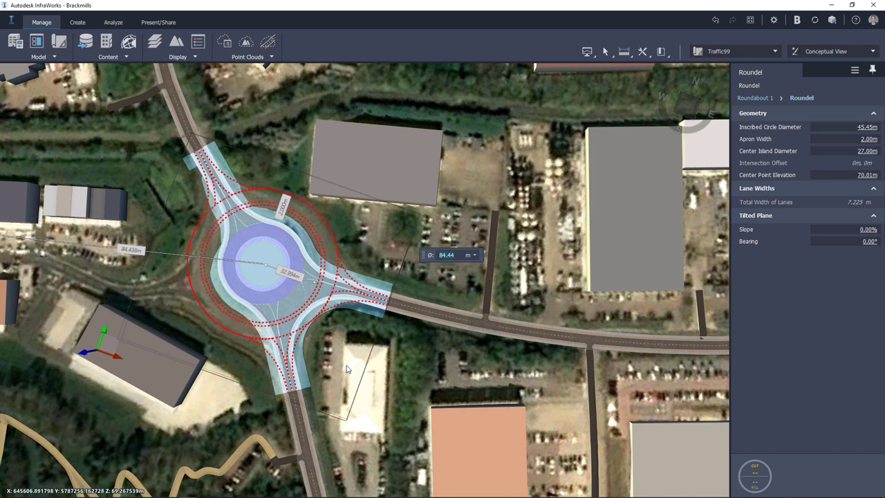
key("Escape")
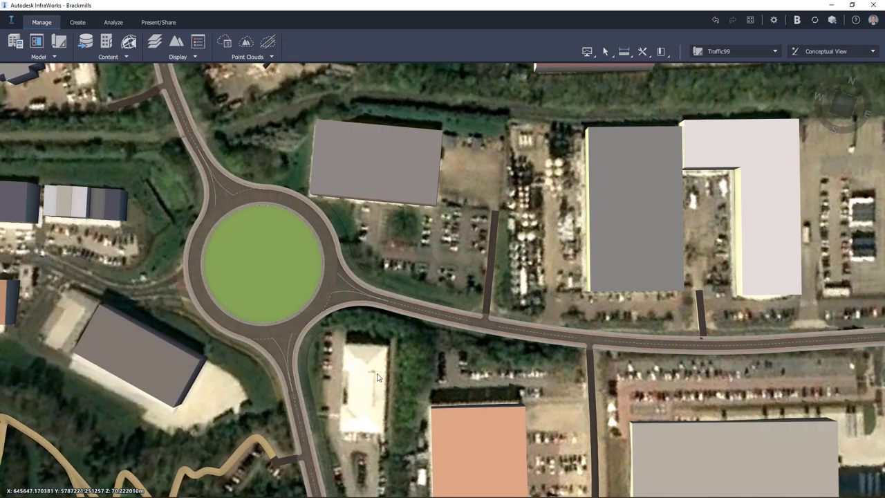
middle_click_drag(404, 379, 391, 344)
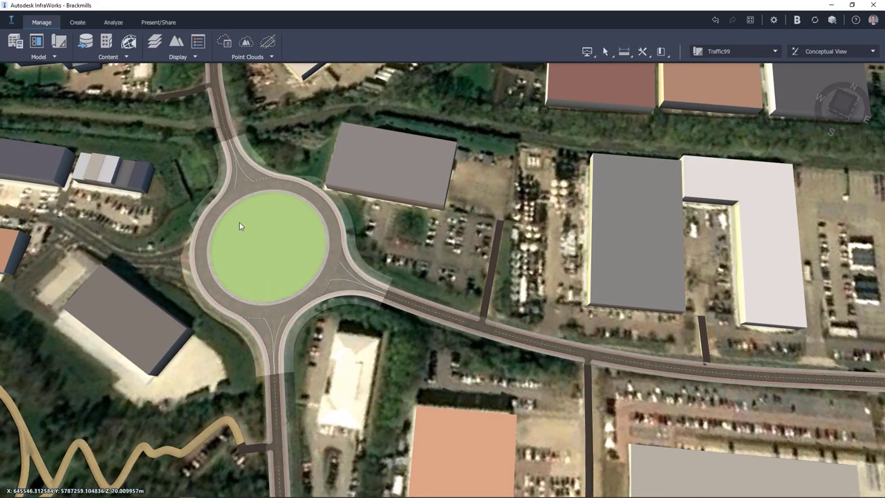
Step: Convert Salthouse Road at the eastern end of Caswell Road to a component road
scroll(228, 220, "down", 5)
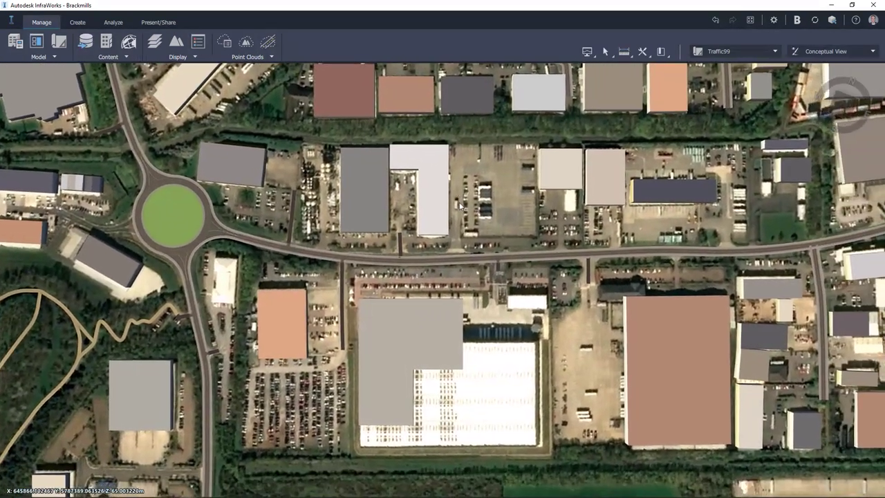
left_click_drag(657, 238, 371, 242)
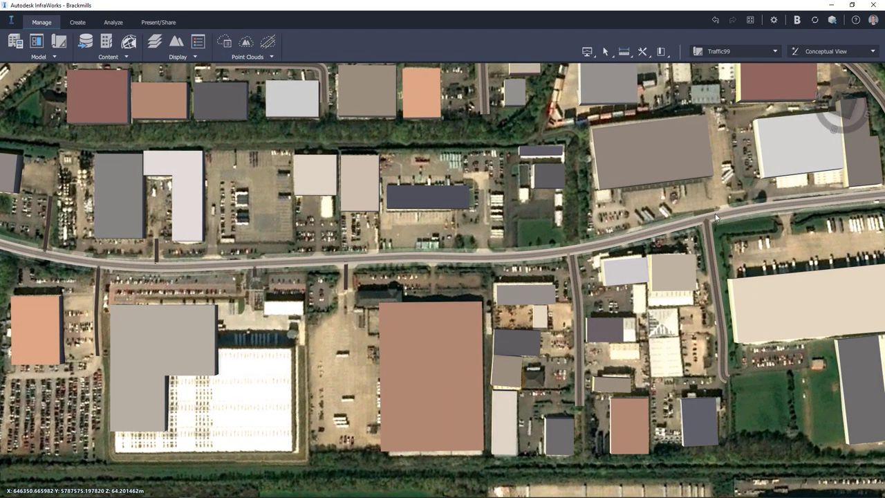
left_click_drag(771, 209, 564, 199)
scroll(564, 198, "up", 6)
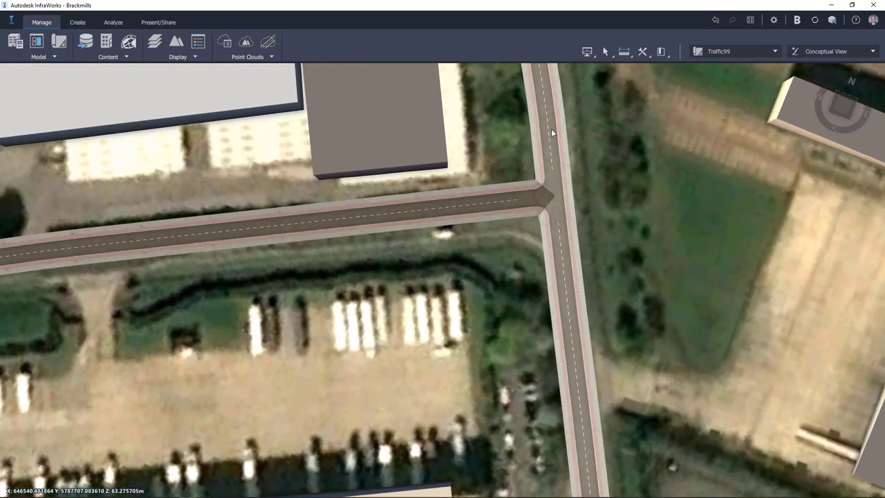
left_click(551, 128)
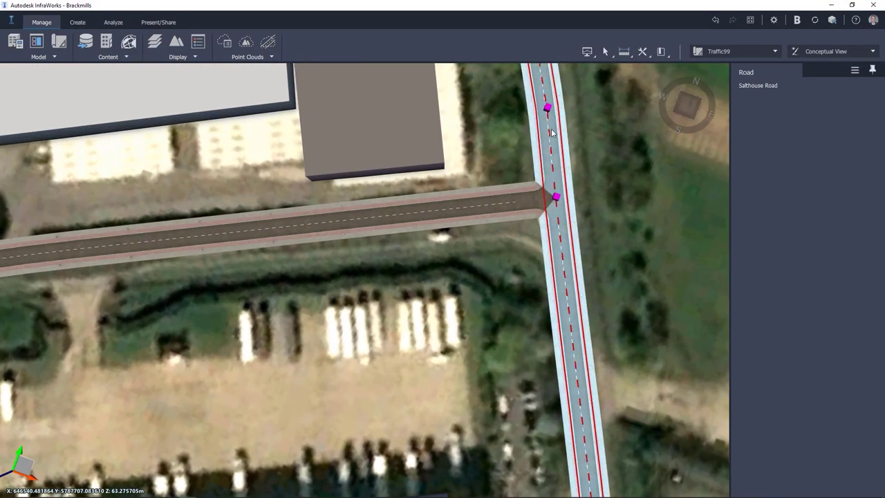
right_click(551, 133)
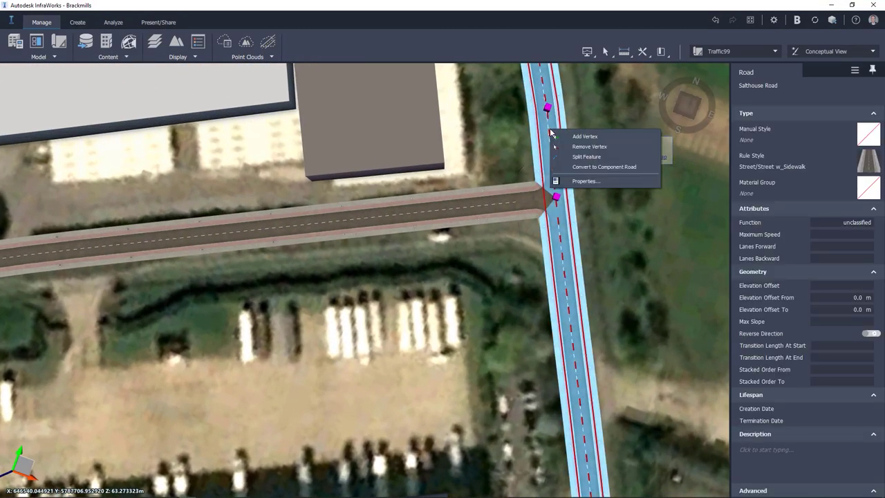
left_click(586, 167)
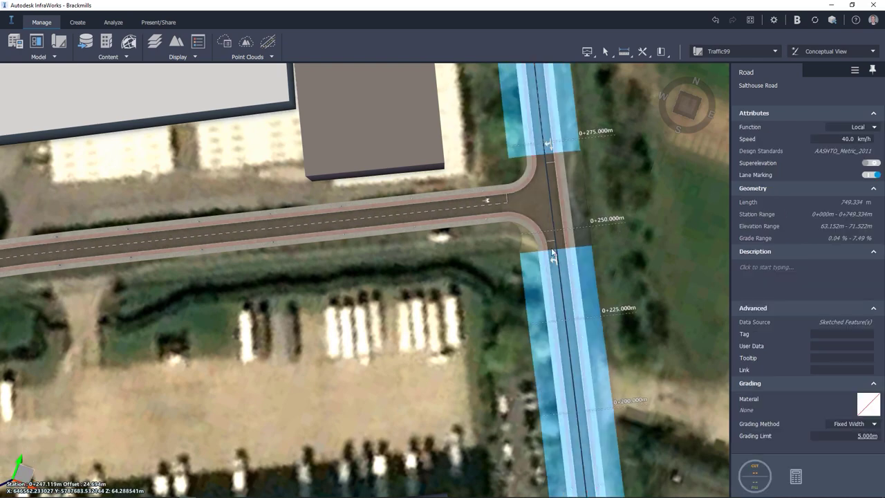
key("Escape")
Step: Convert Reynoldston Close, the side road south of Caswell Road, to a component road
scroll(497, 242, "down", 5)
scroll(551, 240, "down", 5)
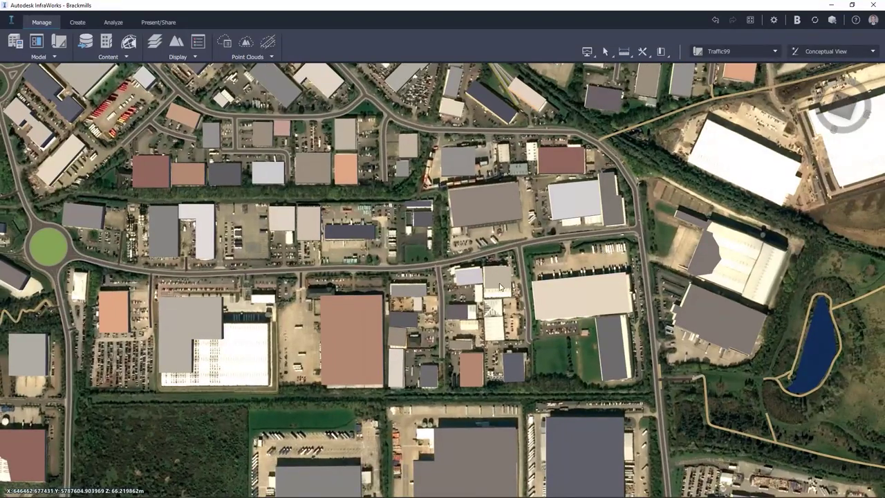
scroll(545, 235, "up", 5)
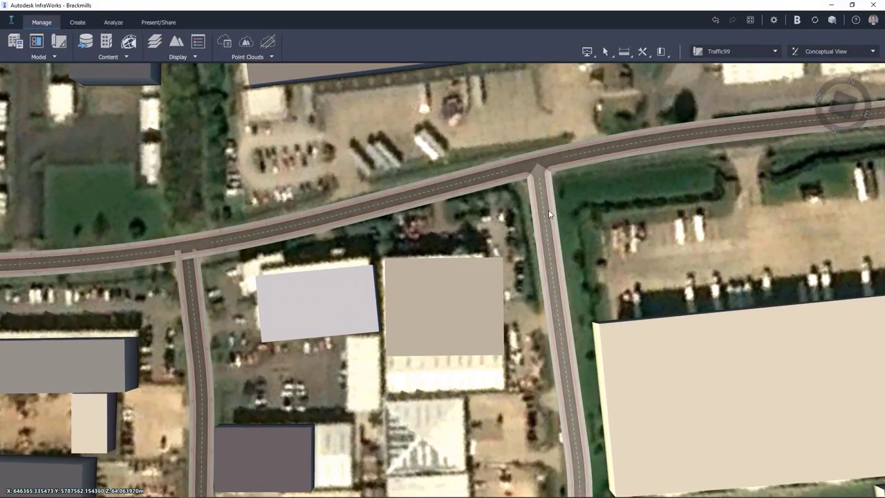
left_click(546, 213)
right_click(546, 214)
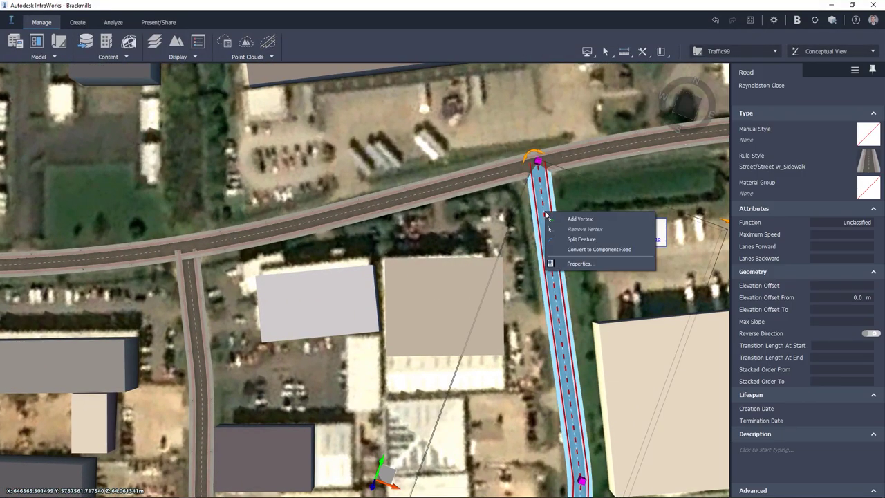
left_click(592, 306)
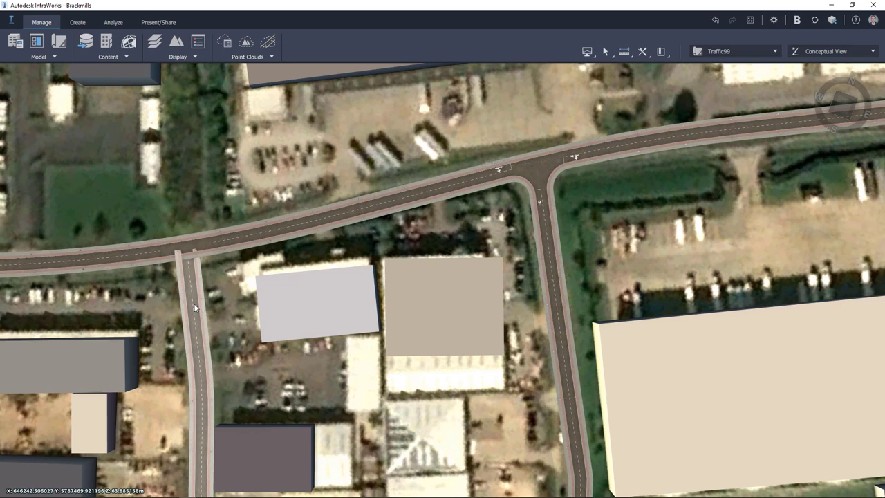
Step: Convert Sketty Close, the next side road west of Reynoldston Close, to a component road
left_click(194, 303)
right_click(195, 305)
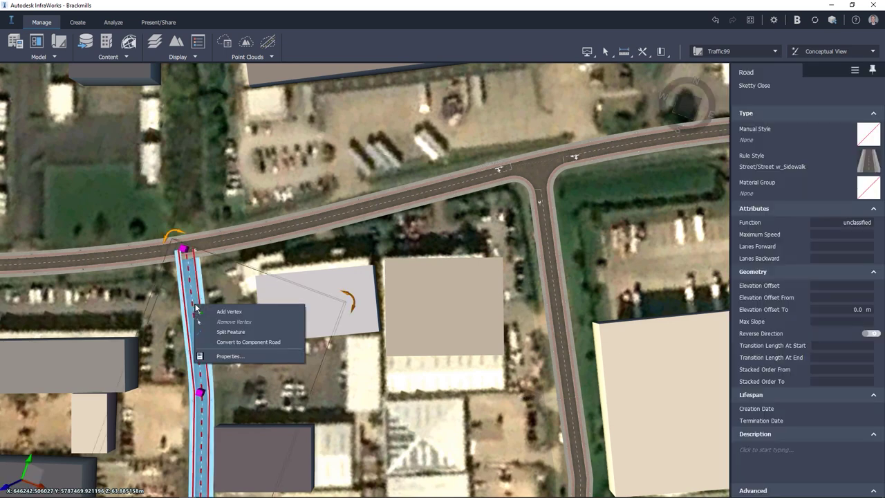
left_click(249, 342)
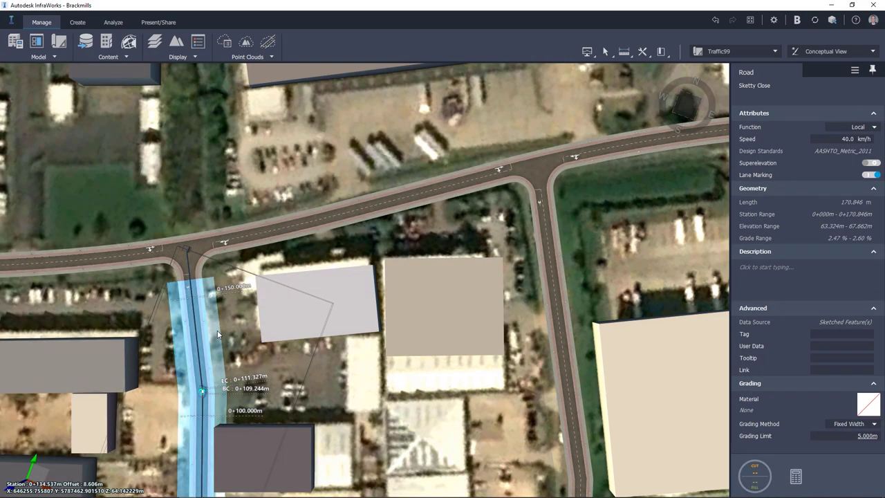
key("Escape")
scroll(579, 224, "down", 3)
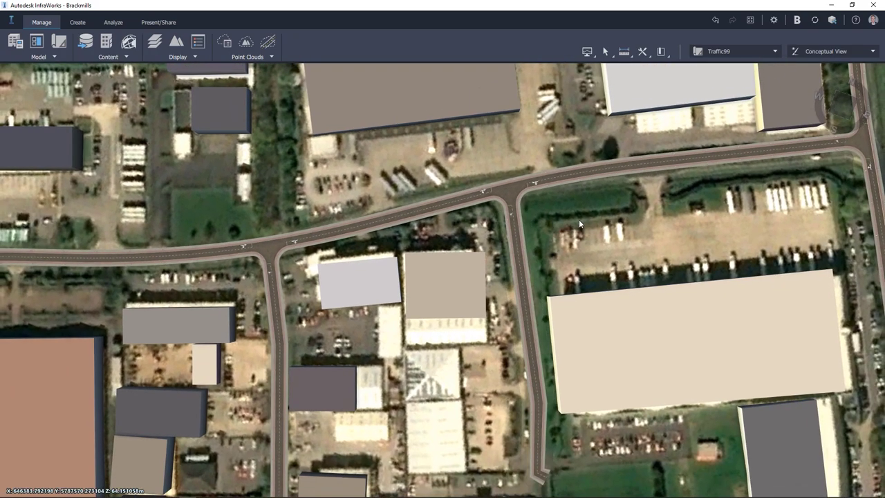
Step: Start a Traffic Simulation and place the first study area boundary points west and north-west of the Caswell Road roundabout
scroll(579, 220, "down", 5)
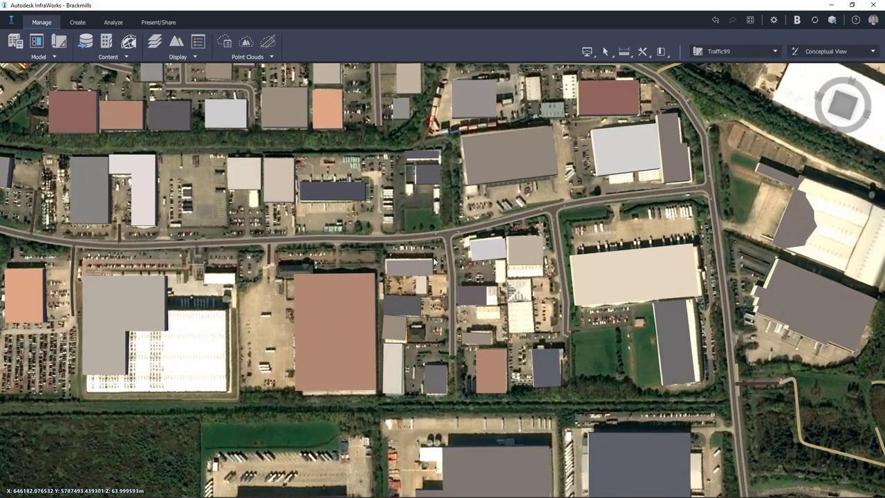
scroll(434, 262, "down", 3)
scroll(311, 279, "down", 1)
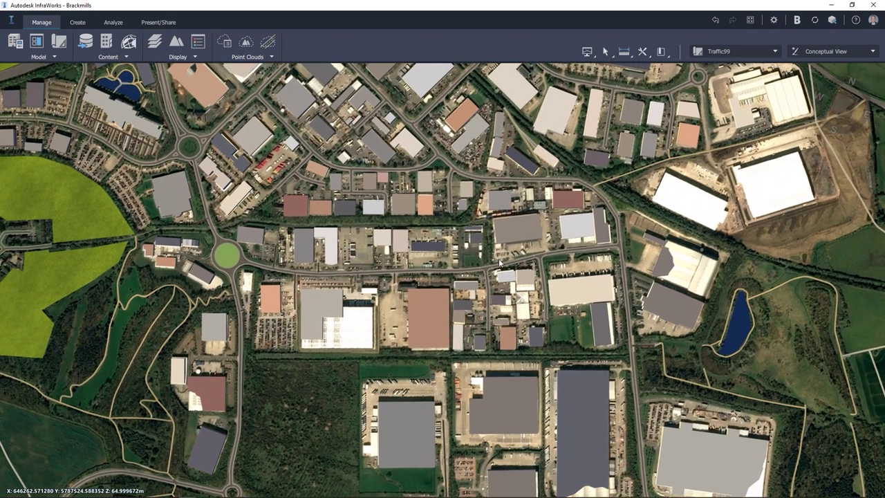
left_click(122, 24)
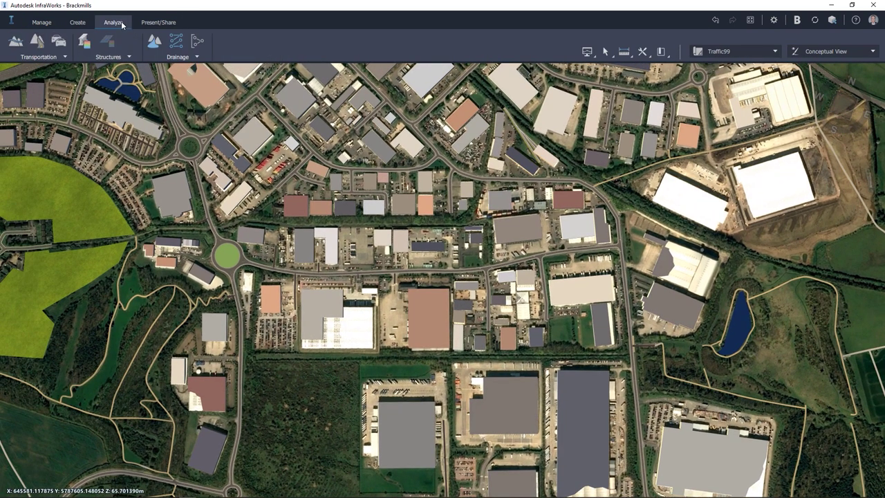
left_click(58, 60)
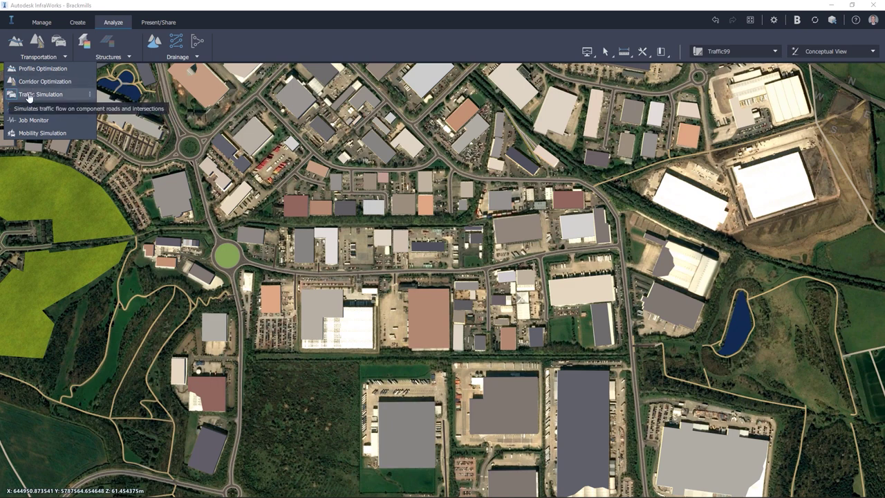
left_click(34, 108)
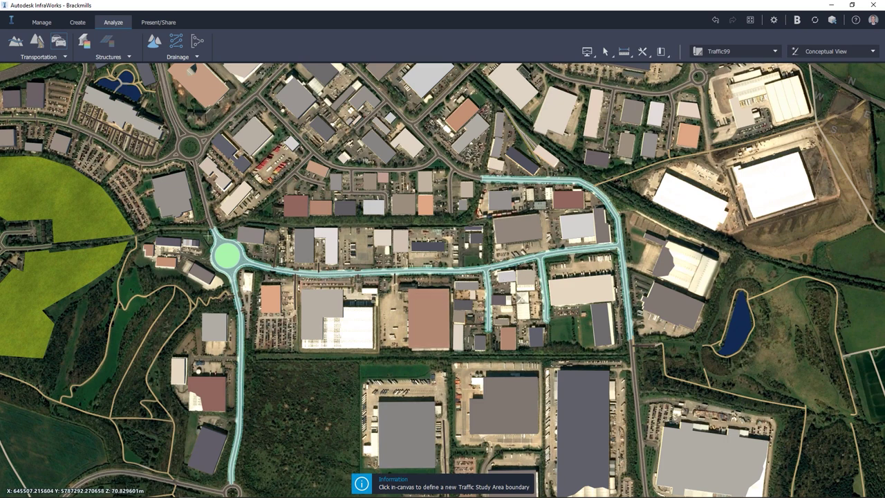
left_click(178, 273)
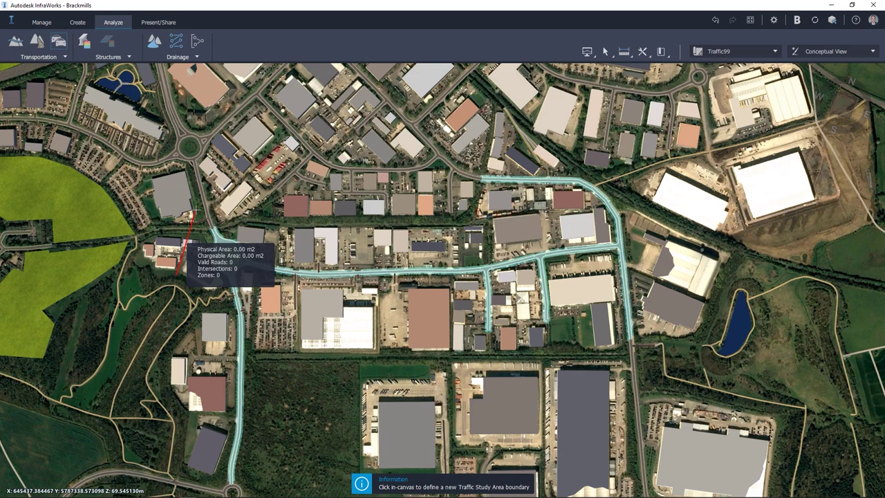
scroll(196, 210, "up", 5)
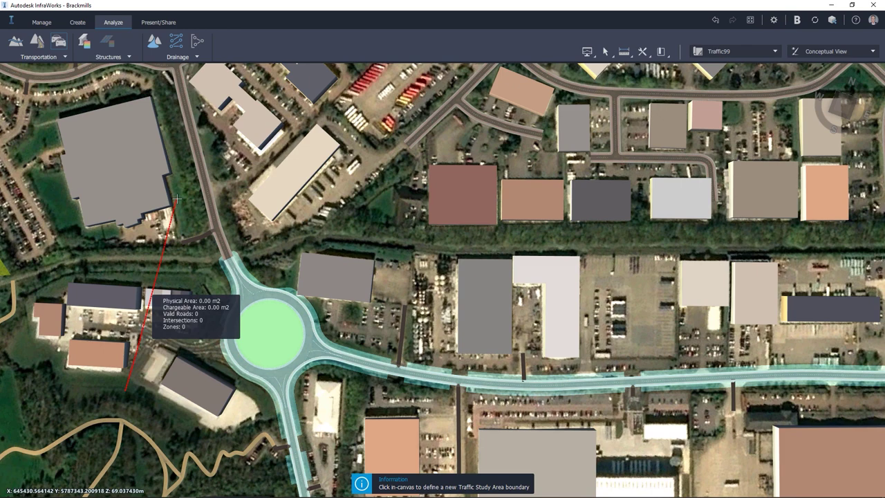
left_click(177, 199)
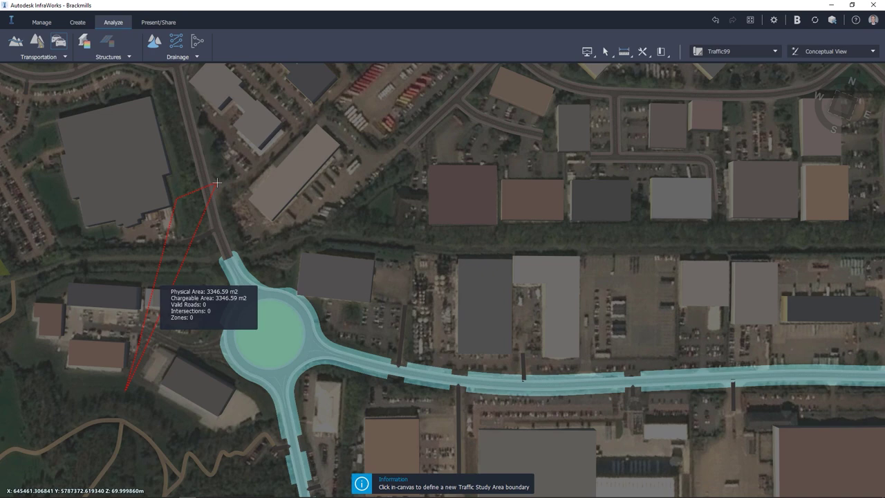
scroll(217, 183, "down", 4)
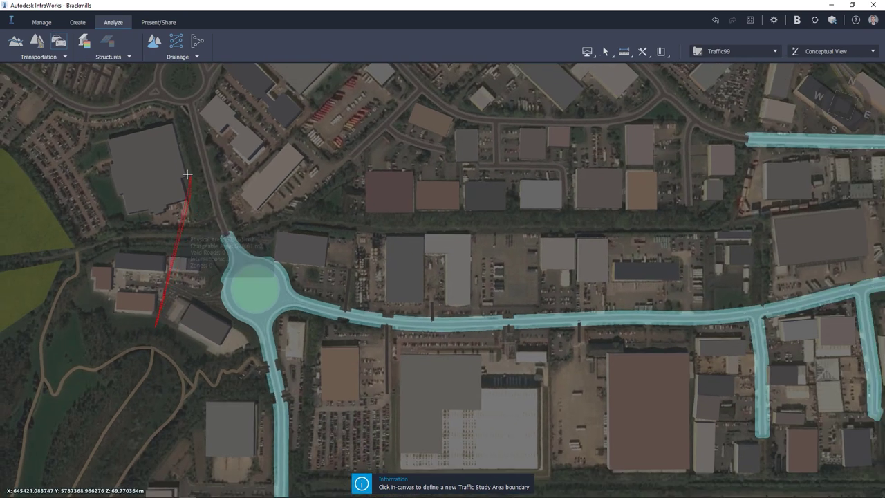
scroll(308, 191, "down", 2)
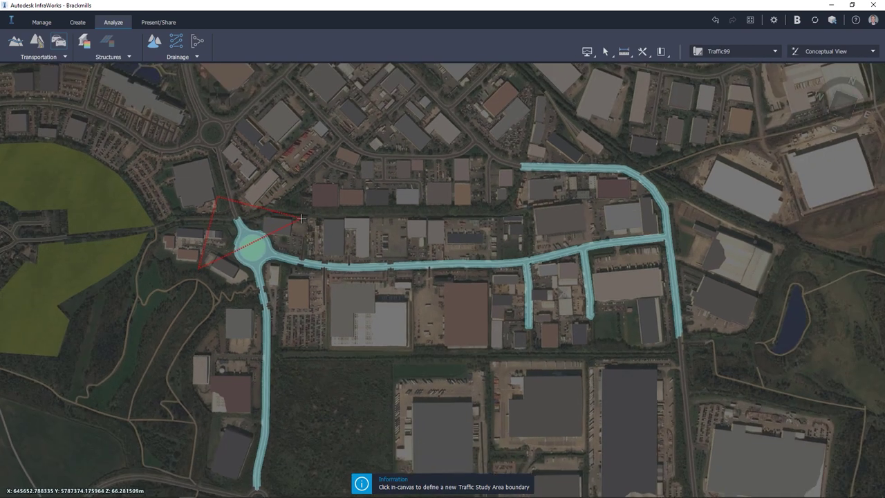
Step: Complete the traffic study area boundary around Caswell Road, Salthouse Road, both side closes, the roundabout and the upper part of Gowerton Road
left_click(362, 104)
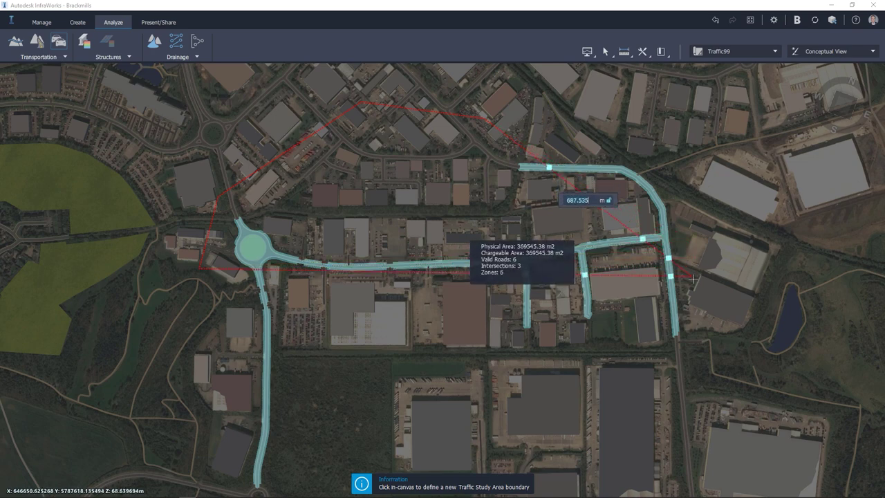
left_click(685, 150)
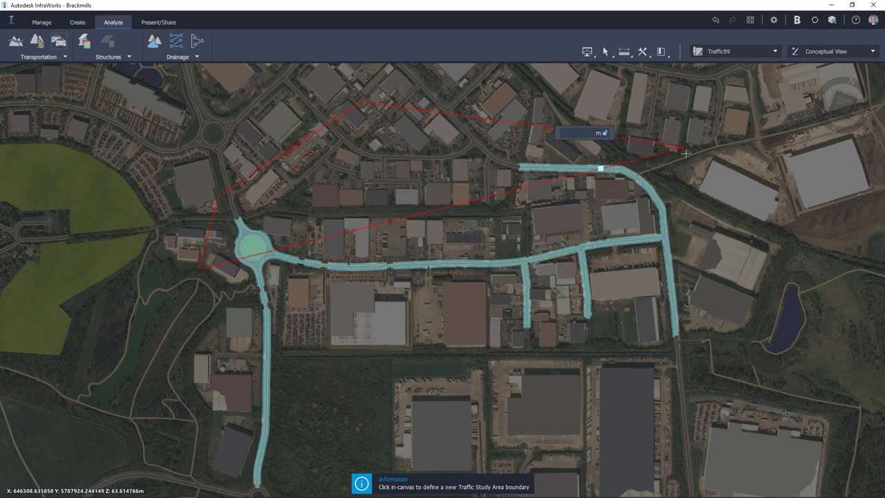
left_click(696, 316)
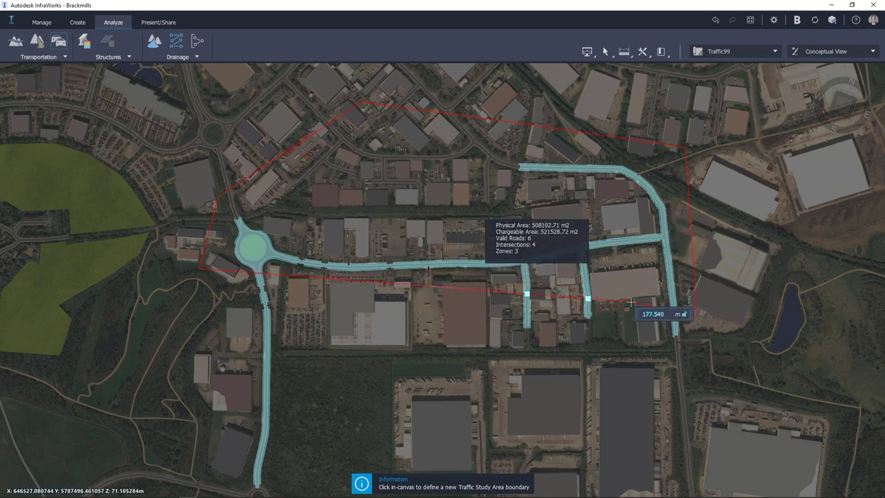
left_click(587, 299)
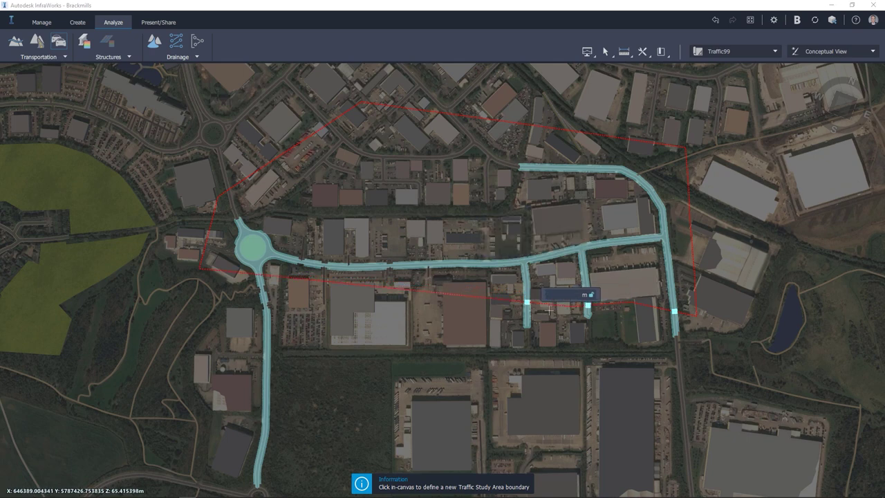
left_click(528, 317)
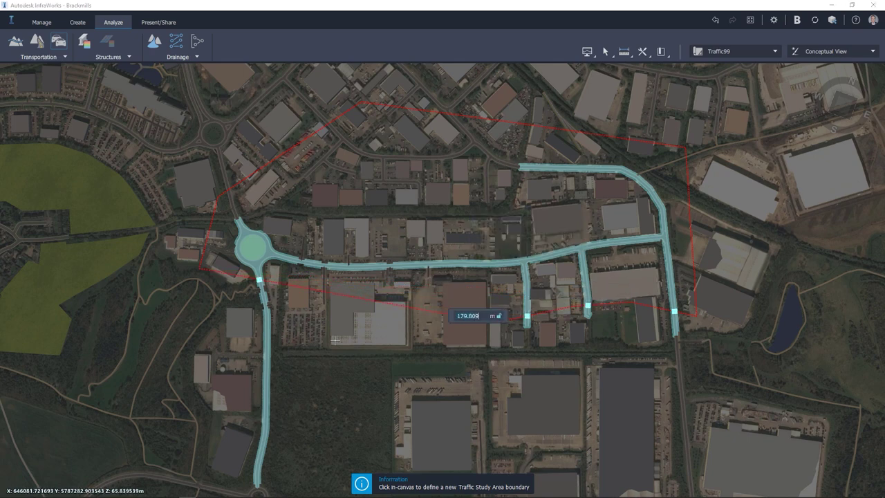
left_click(222, 400)
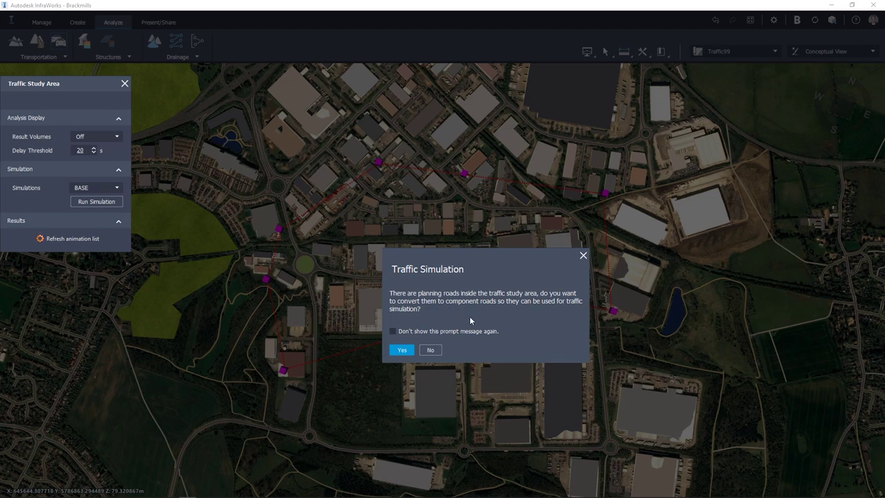
Step: Convert the planning roads inside the traffic study area to component roads and inspect the converted network around the Caswell Road roundabout
left_click(402, 350)
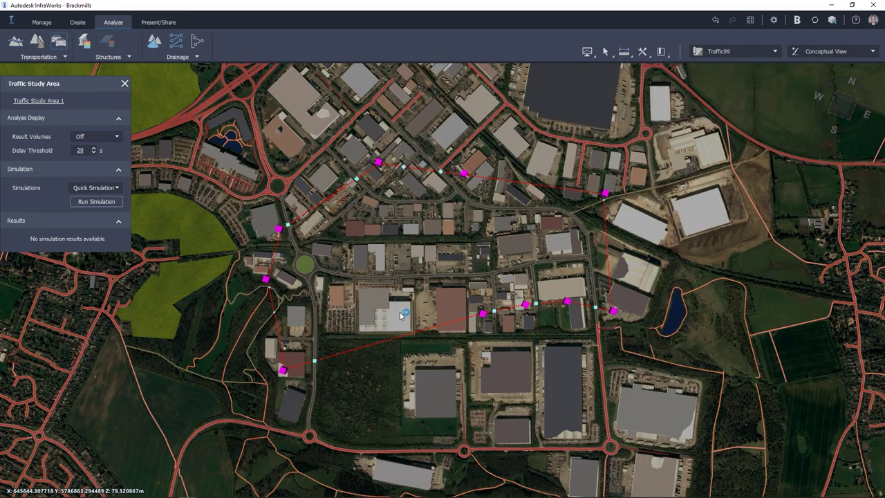
scroll(298, 258, "up", 5)
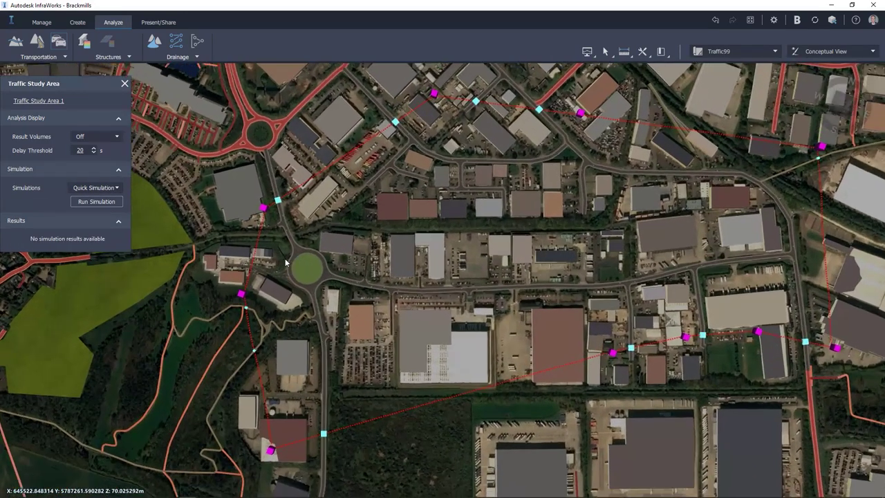
scroll(278, 256, "up", 3)
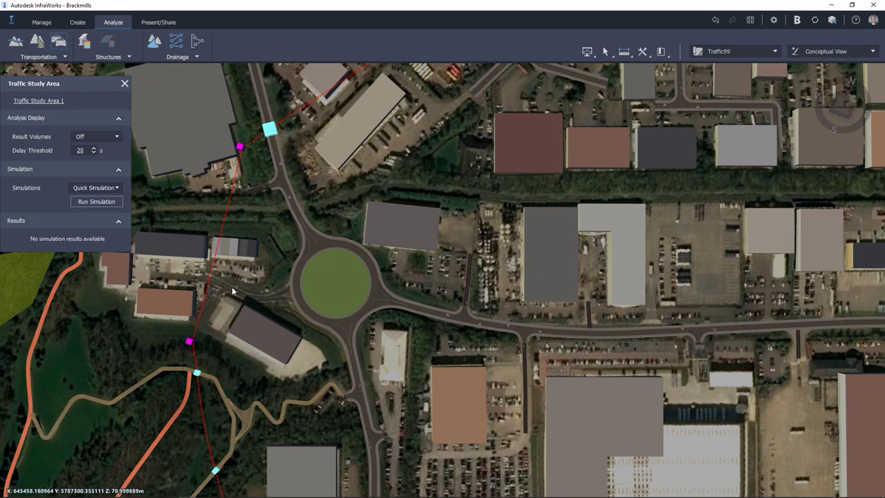
scroll(237, 310, "down", 5)
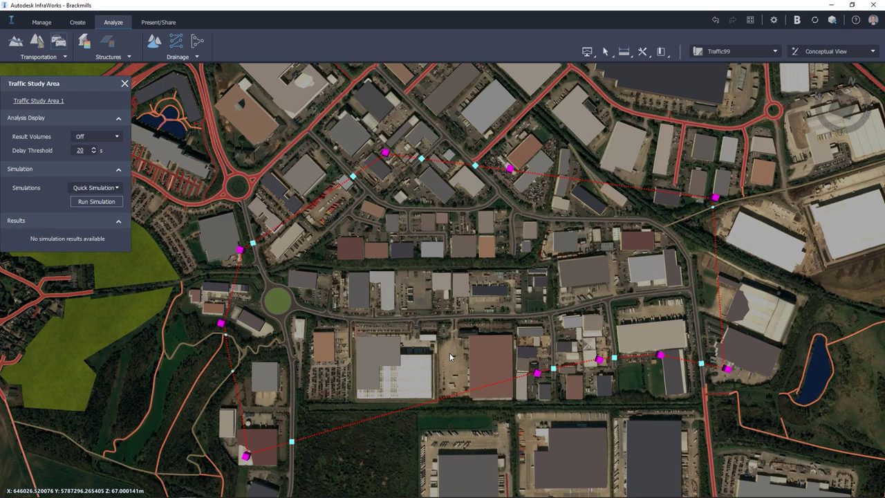
Step: Set the result volumes to Per Approach and run the Quick Simulation for the study area
left_click(118, 136)
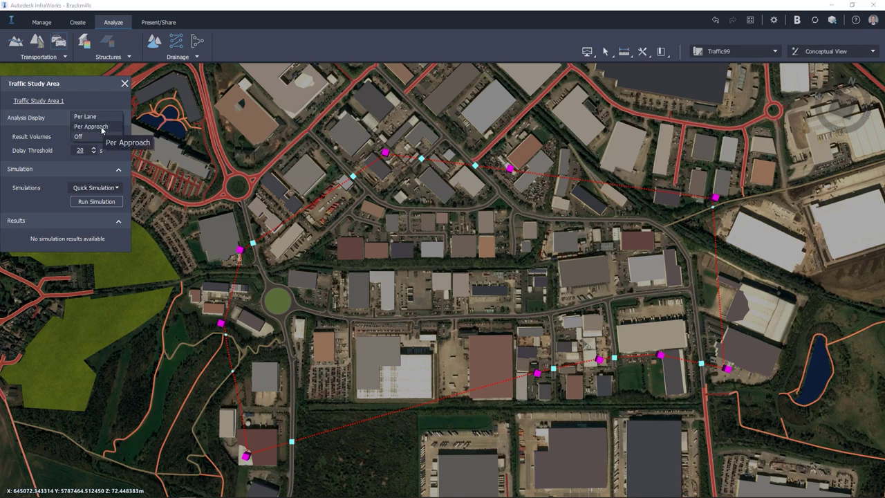
left_click(102, 127)
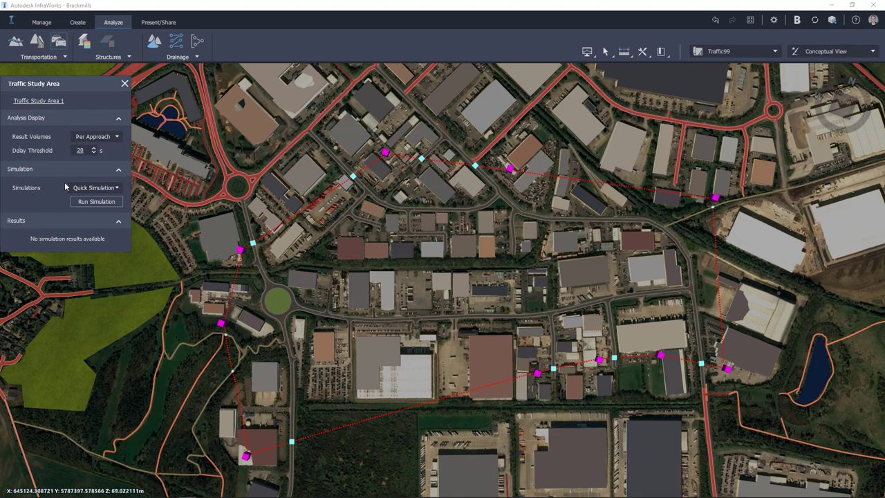
left_click(118, 189)
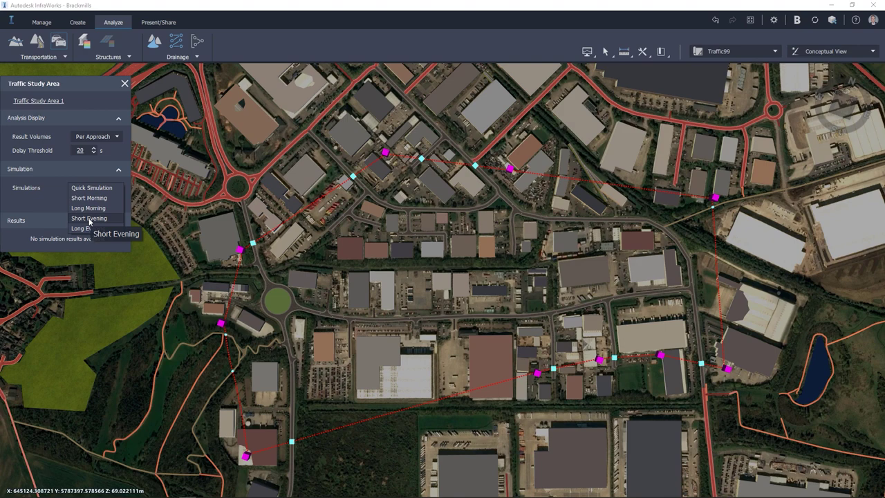
left_click(84, 187)
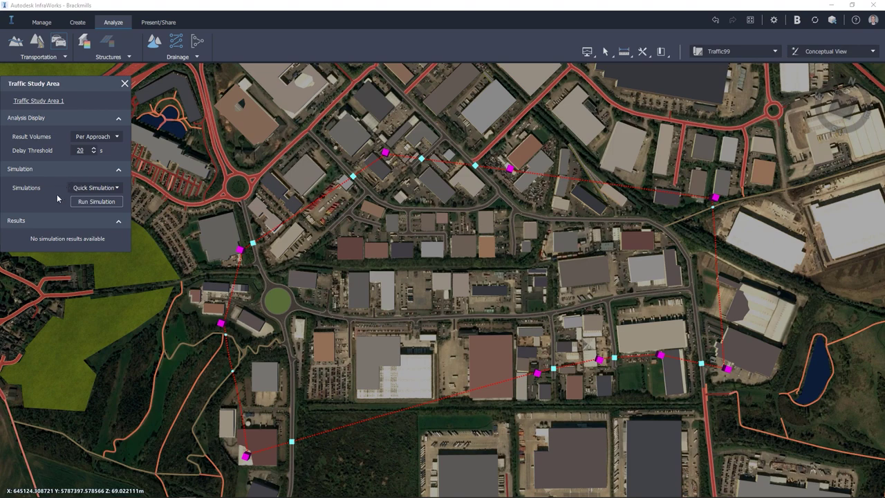
left_click(95, 202)
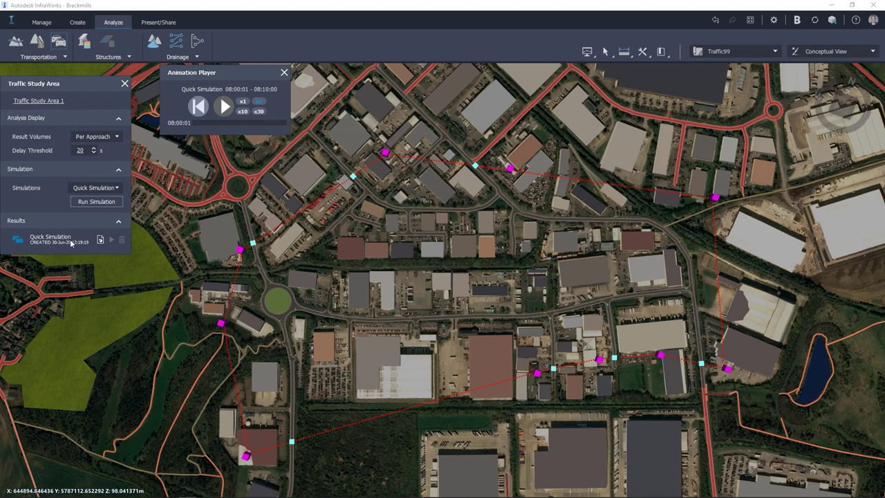
Step: Play the Quick Simulation animation and examine the queue and average delay on the approaches of the Caswell Road and Sketty Close junction
left_click(225, 105)
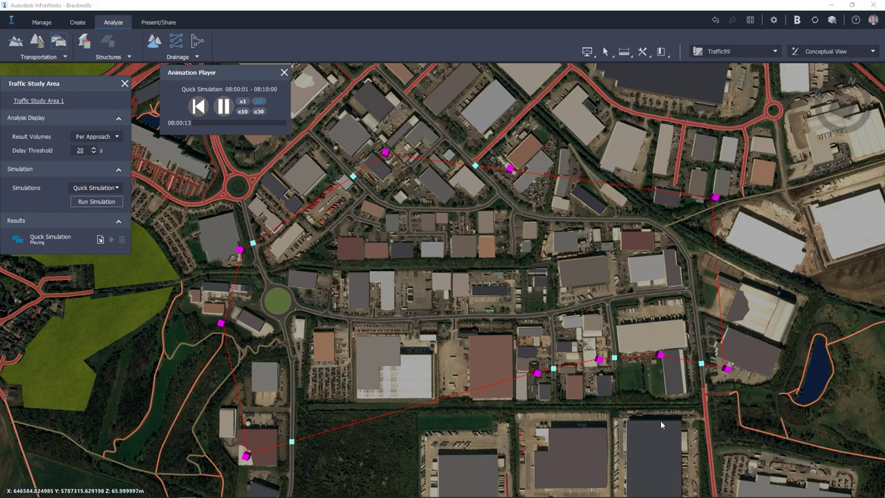
scroll(690, 333, "up", 5)
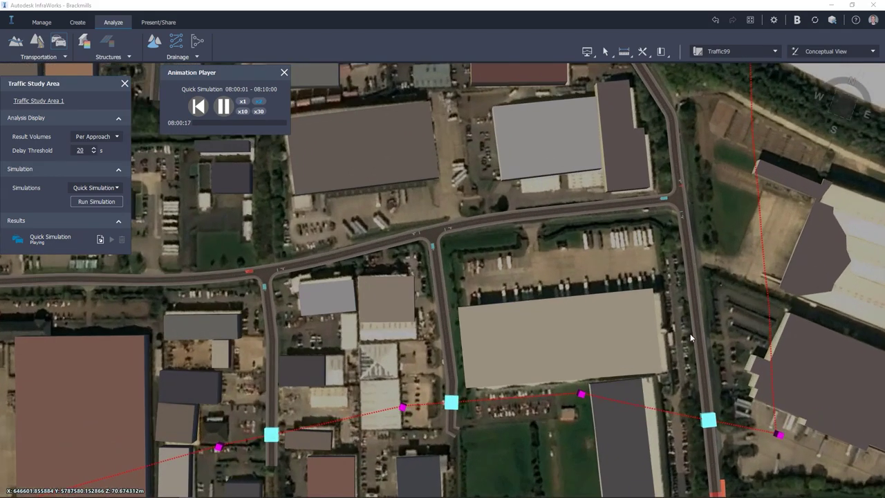
scroll(690, 333, "up", 1)
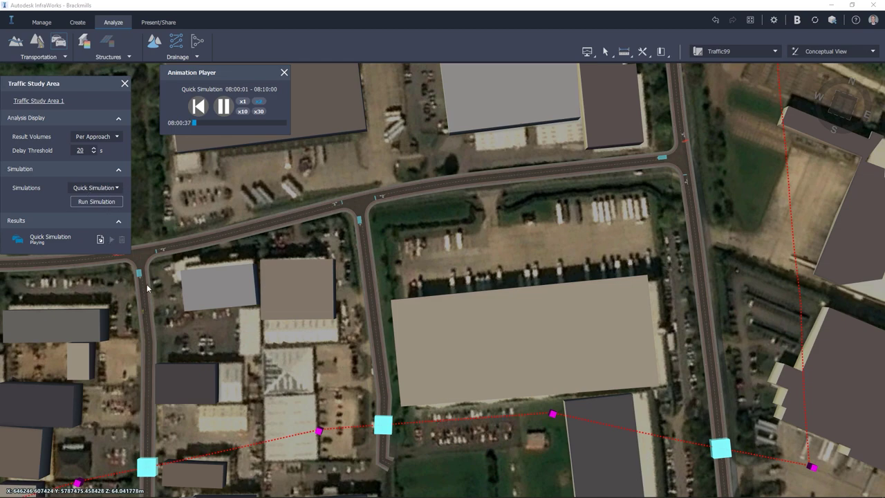
scroll(112, 287, "up", 6)
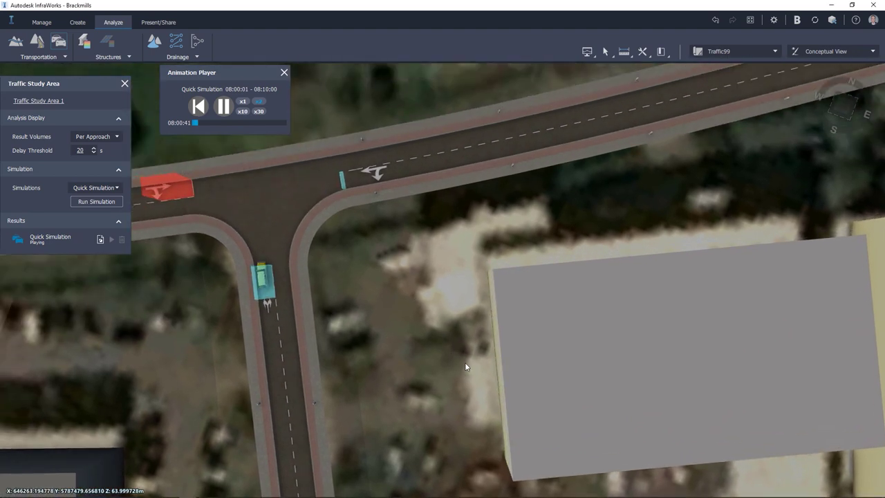
left_click_drag(466, 368, 560, 372)
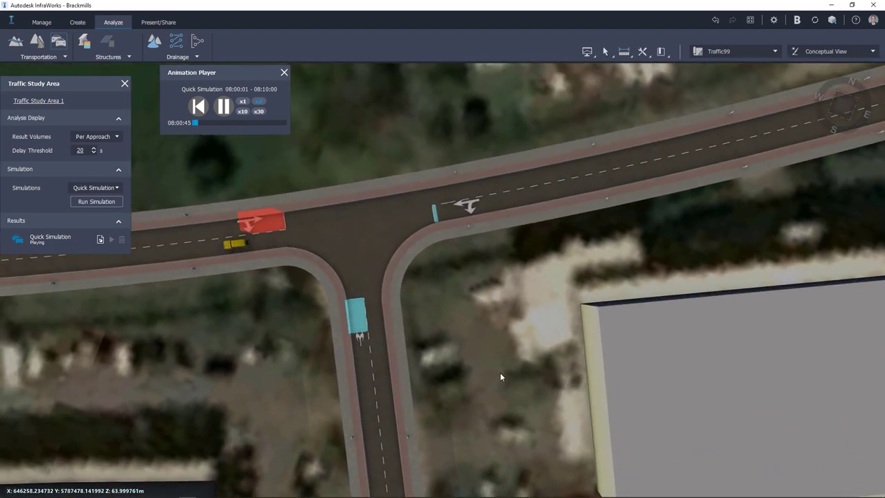
middle_click_drag(404, 344, 393, 339, "shift")
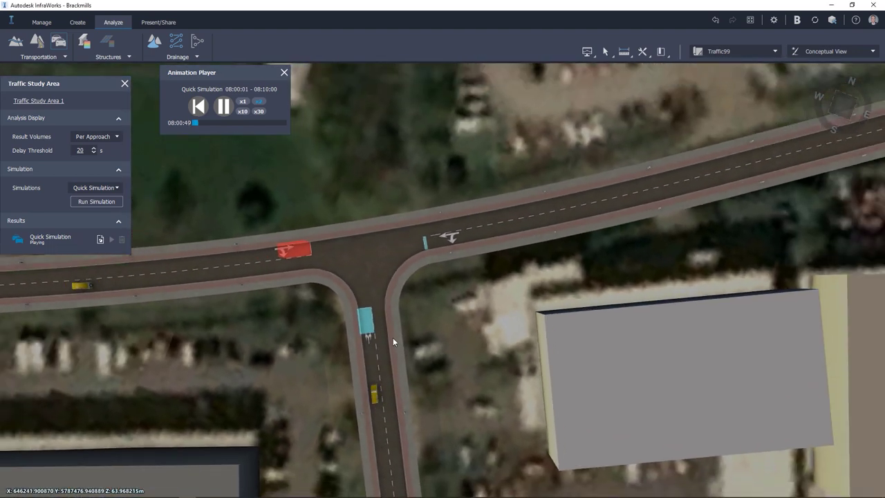
scroll(392, 338, "up", 3)
mouse_move(236, 199)
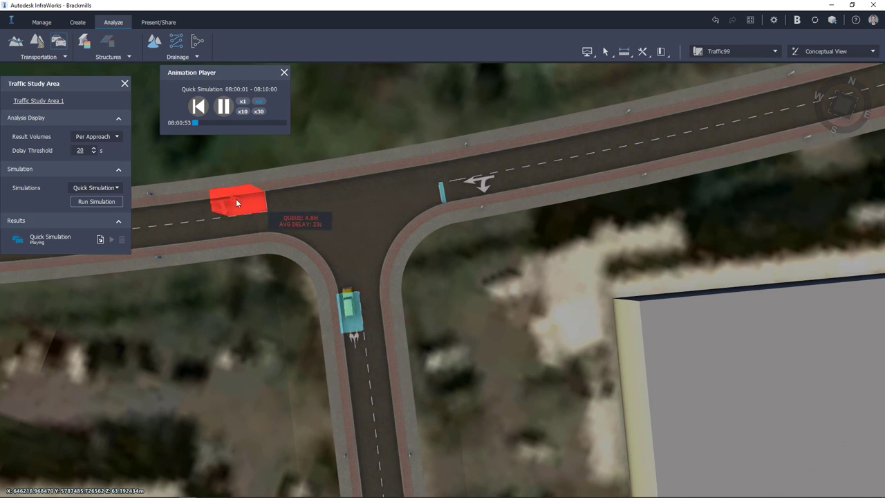
mouse_move(358, 329)
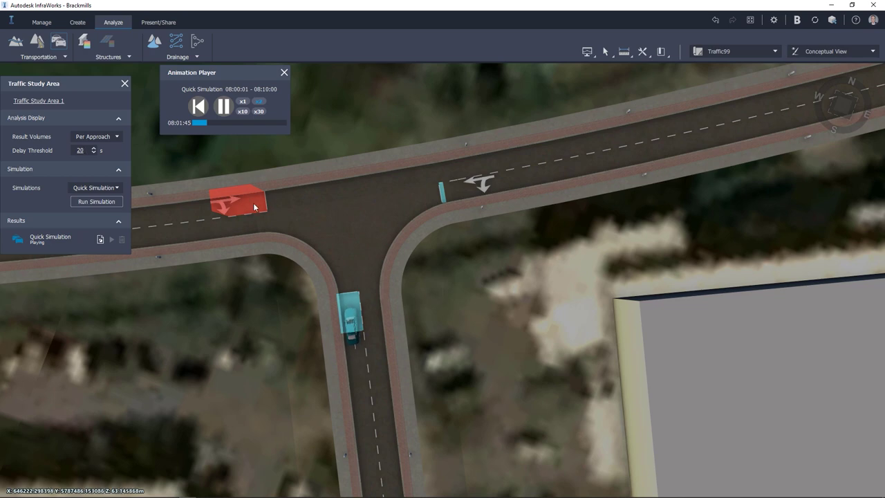
middle_click_drag(480, 358, 352, 321)
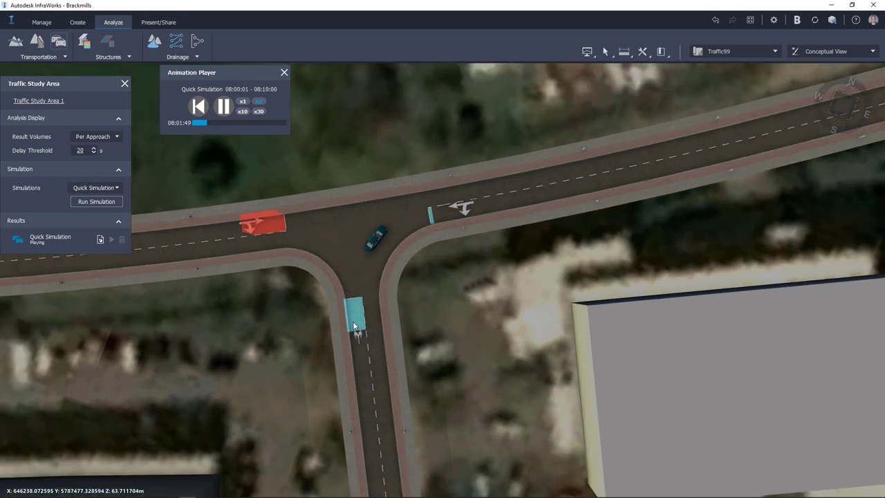
Step: Examine the simulated traffic and approach volumes in 3D at the T-junction at the east end of Caswell Road
scroll(323, 298, "down", 10)
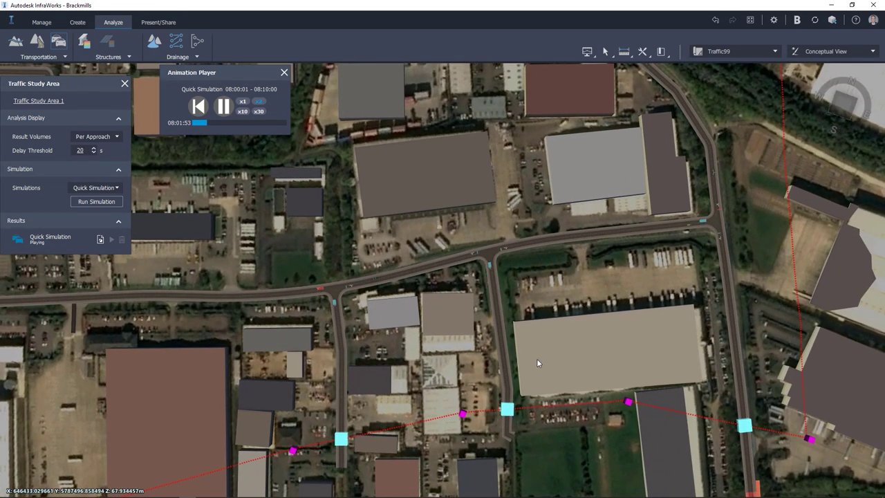
scroll(746, 210, "up", 10)
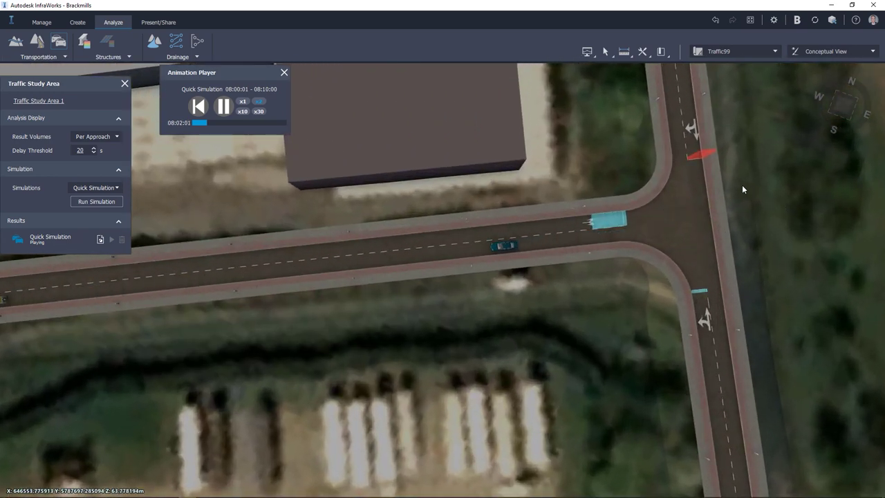
left_click_drag(583, 311, 457, 403)
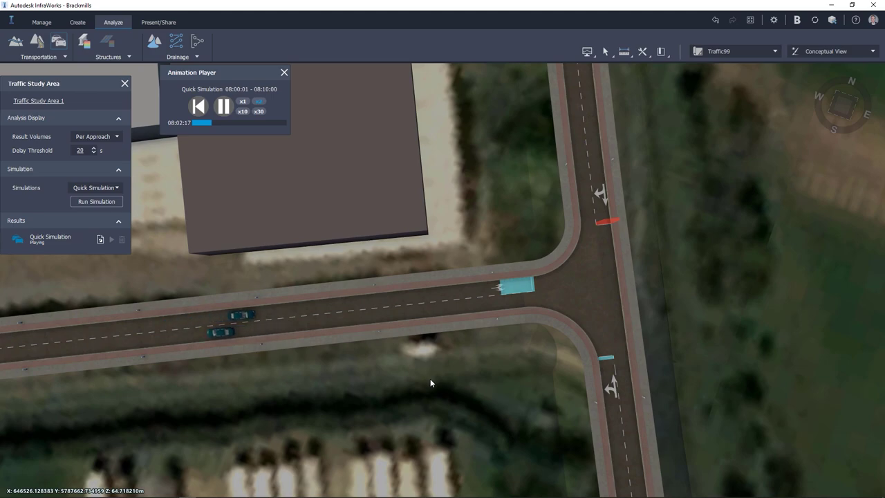
middle_click_drag(455, 380, 460, 253)
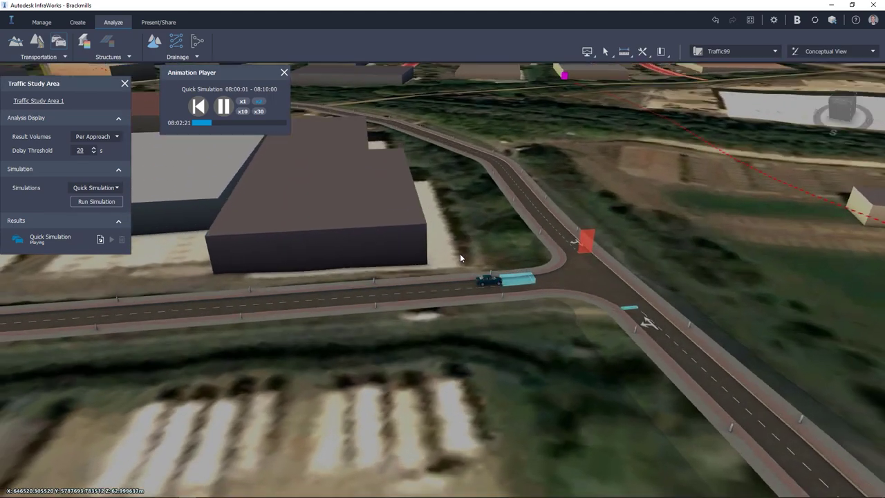
scroll(548, 266, "up", 3)
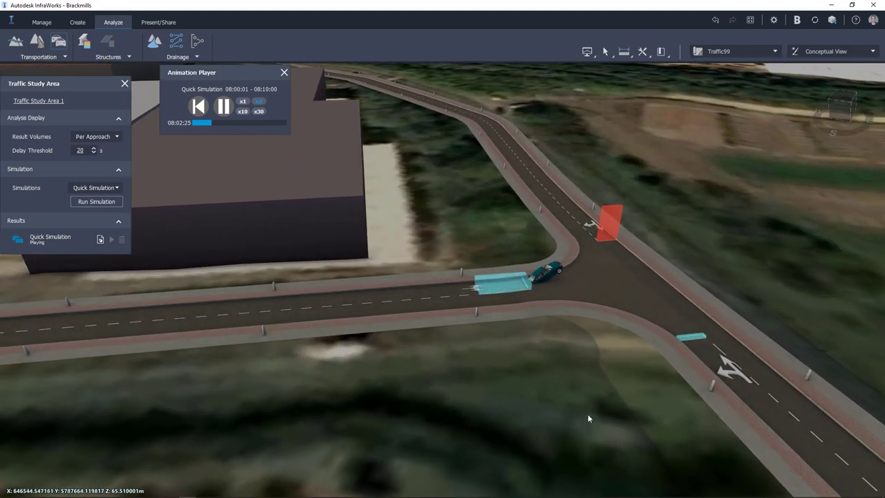
mouse_move(515, 283)
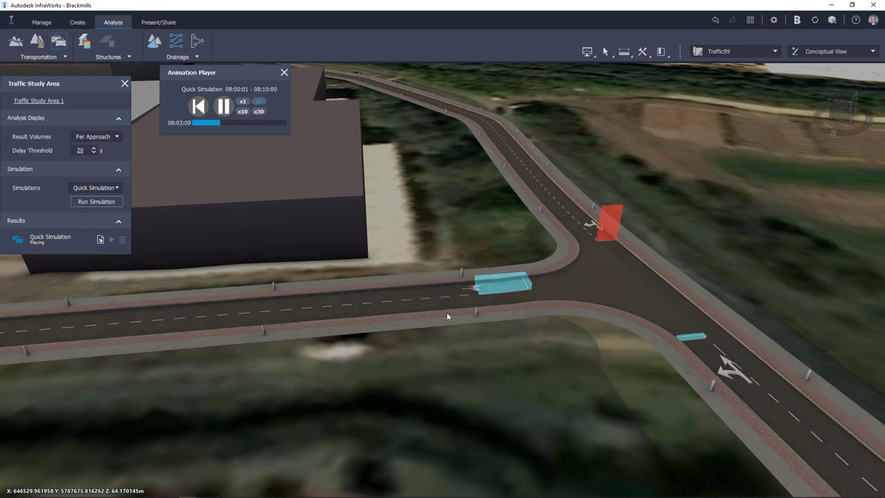
scroll(447, 312, "down", 5)
scroll(471, 332, "down", 3)
middle_click_drag(452, 344, 524, 312, "shift")
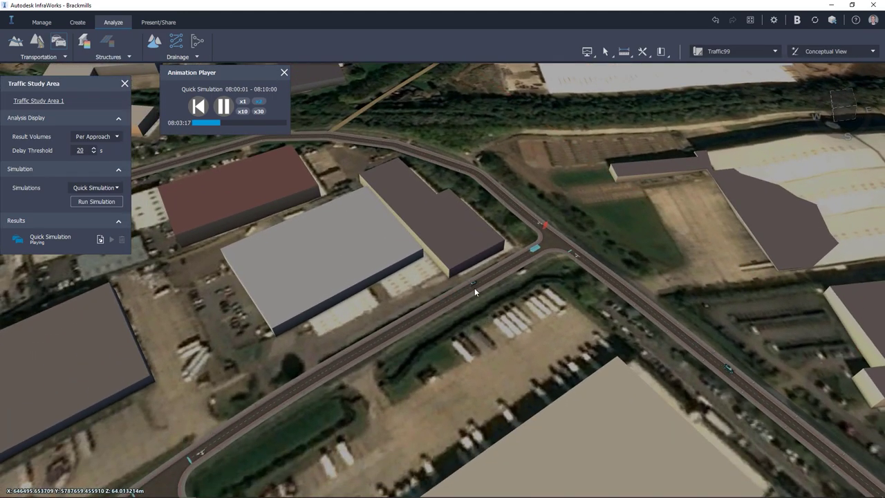
Step: Pause the simulation animation and check the approach queues and delays at Caswell Road's eastern T-junction
left_click(229, 109)
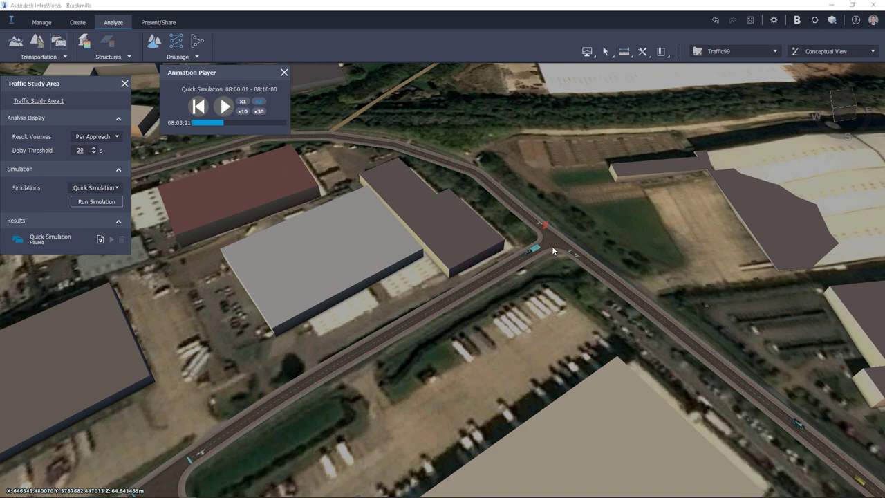
scroll(552, 246, "up", 5)
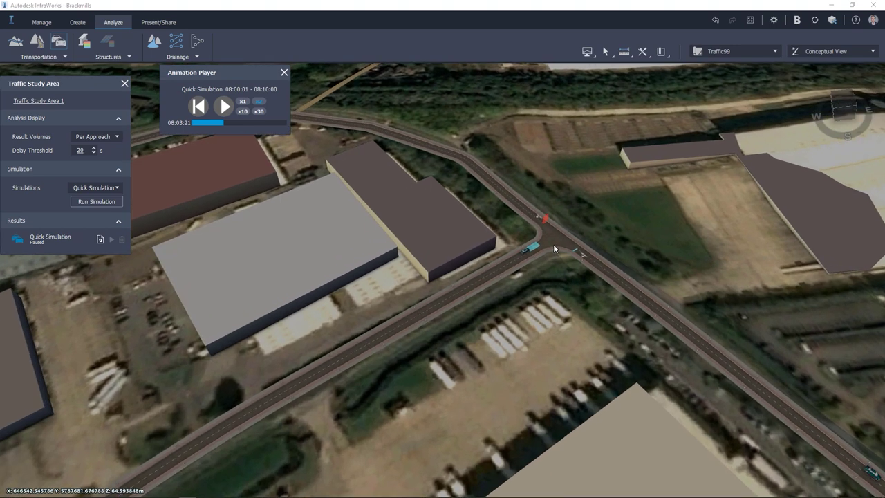
scroll(557, 238, "up", 5)
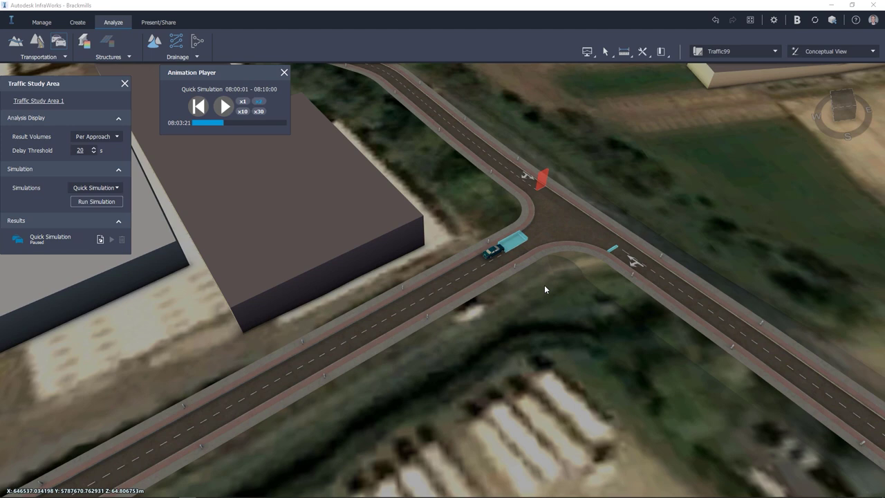
mouse_move(519, 243)
scroll(577, 297, "down", 5)
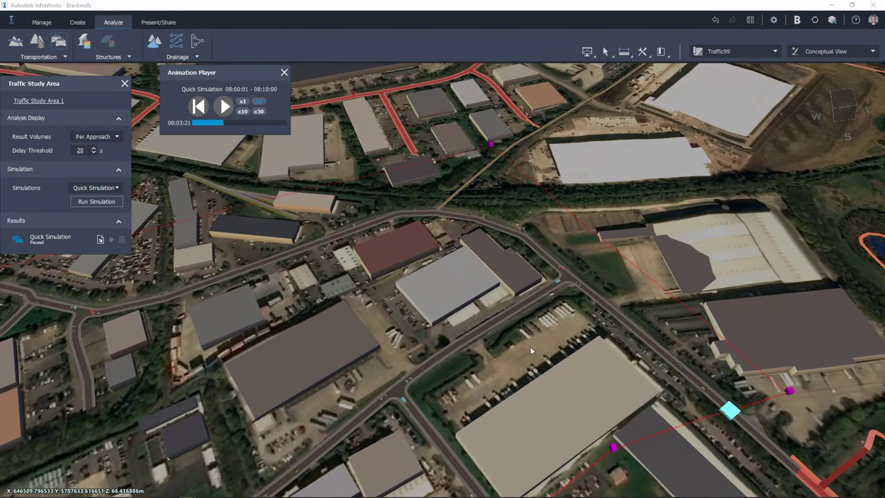
middle_click_drag(530, 346, 467, 242)
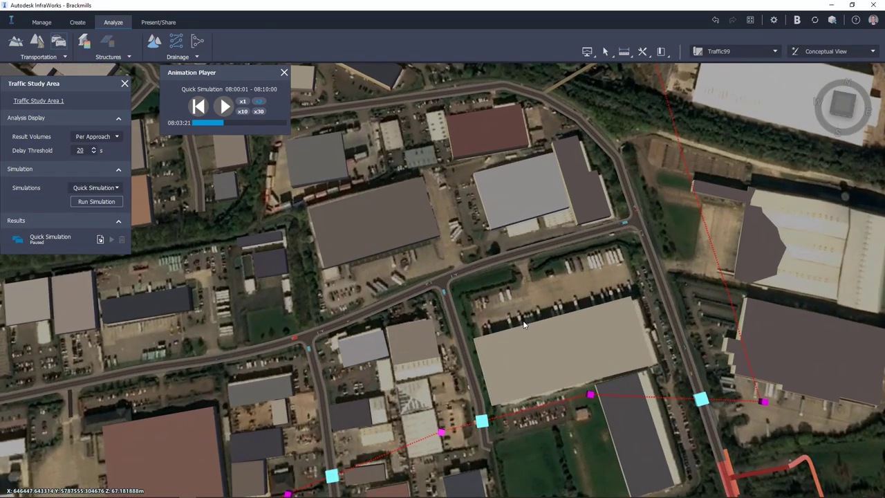
Step: Open the Traffic Analyst Panel for the study area, then shrink its window and place it over the middle of the map
right_click(442, 248)
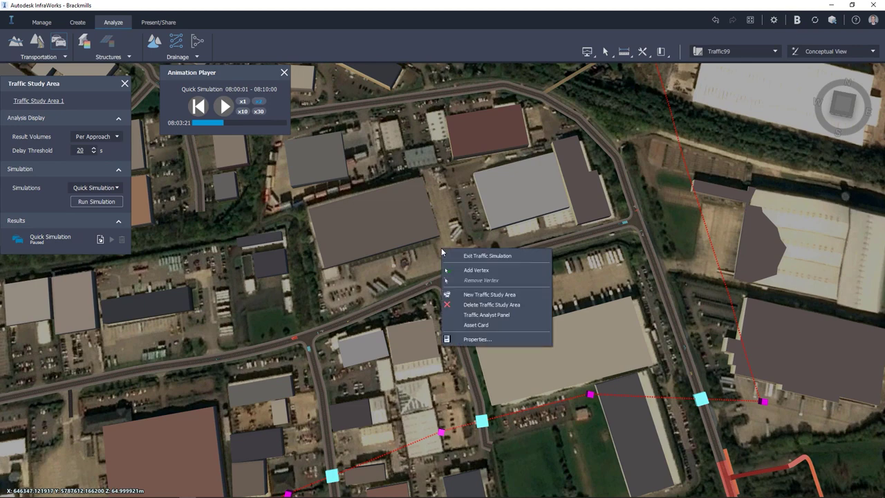
left_click(499, 315)
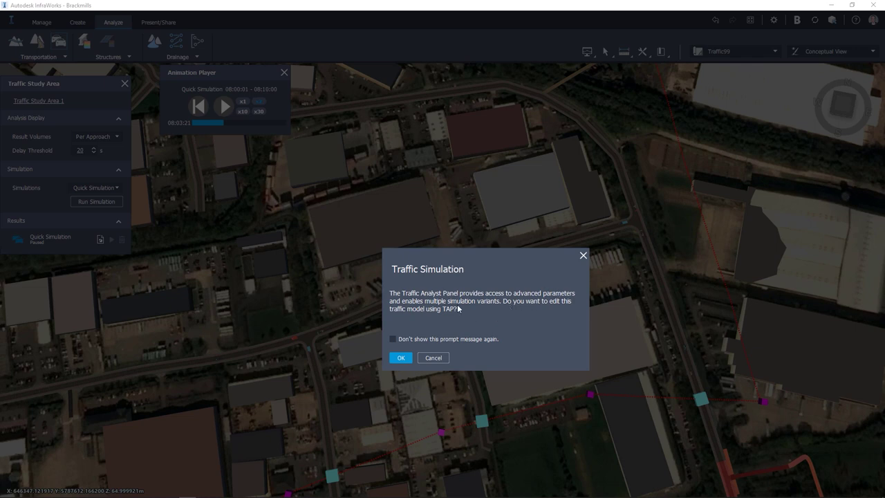
left_click(401, 359)
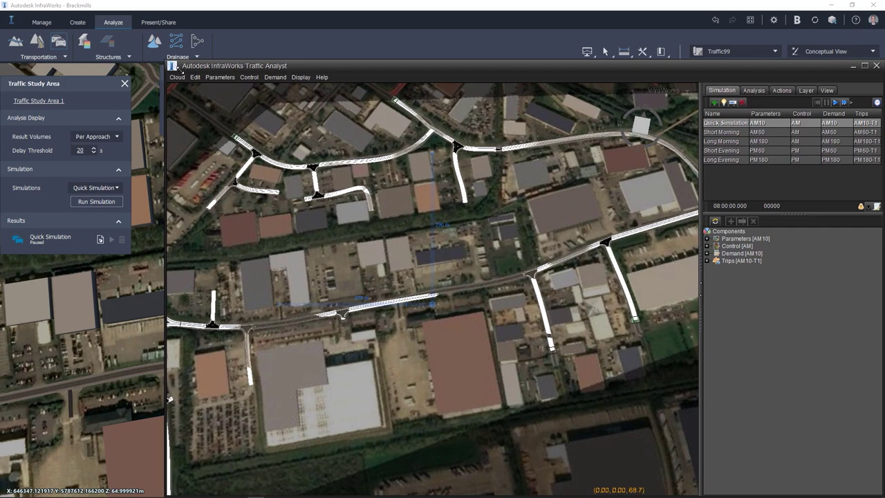
left_click_drag(167, 61, 435, 243)
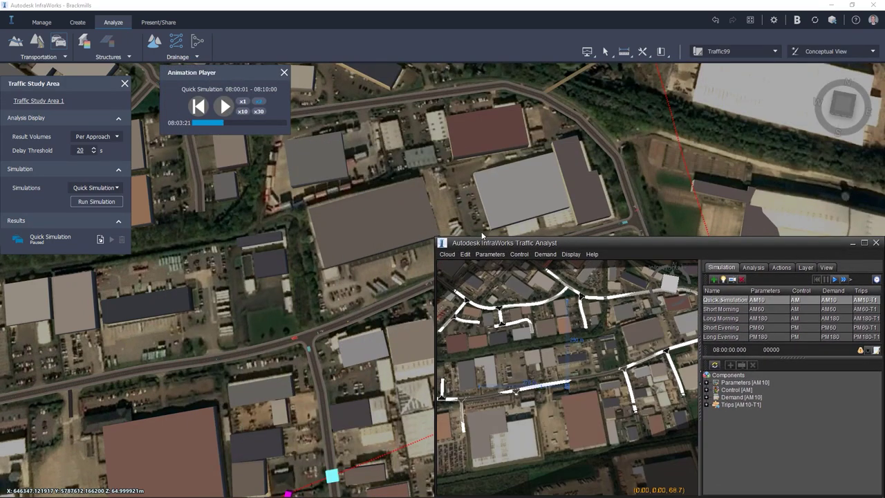
left_click_drag(586, 240, 431, 202)
left_click_drag(295, 158, 311, 86)
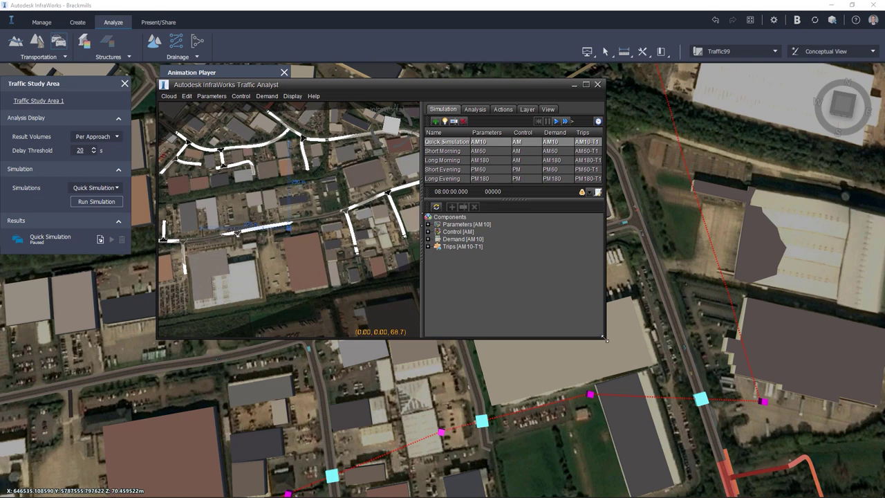
Step: Enlarge the Traffic Analyst window to show more of the network and check its simulations against the study area's simulation list
left_click_drag(605, 339, 785, 420)
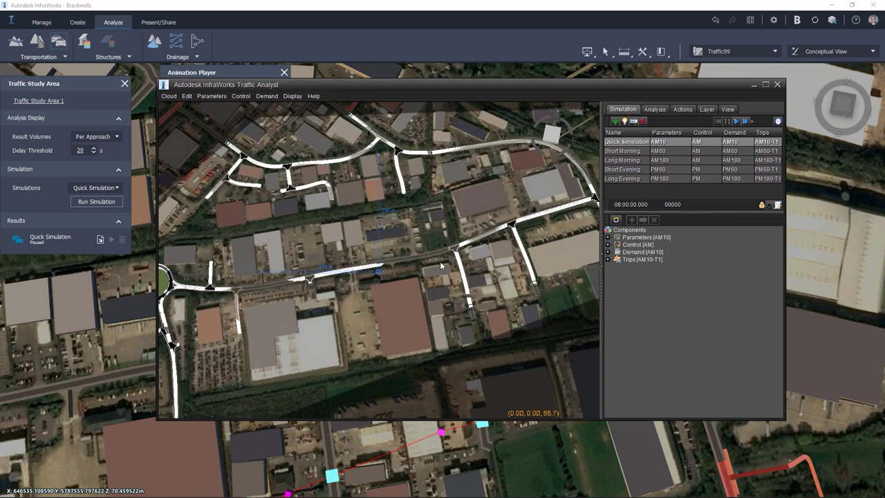
middle_click_drag(387, 323, 439, 275)
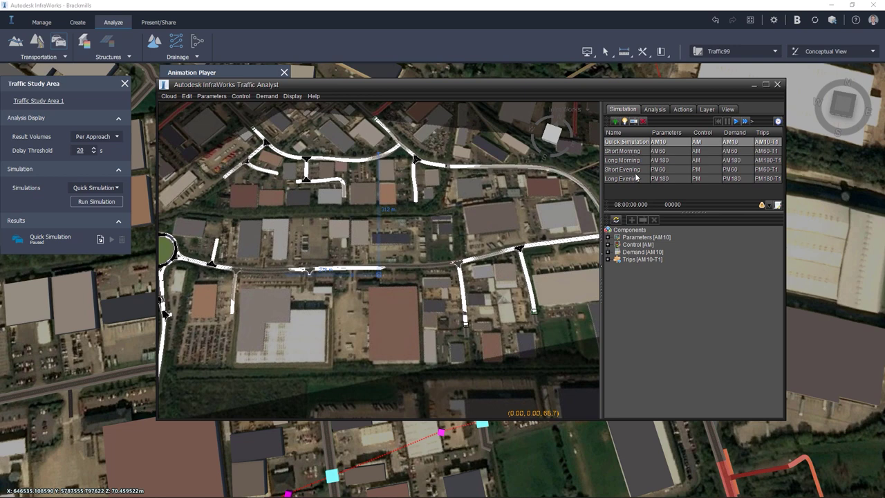
left_click(98, 189)
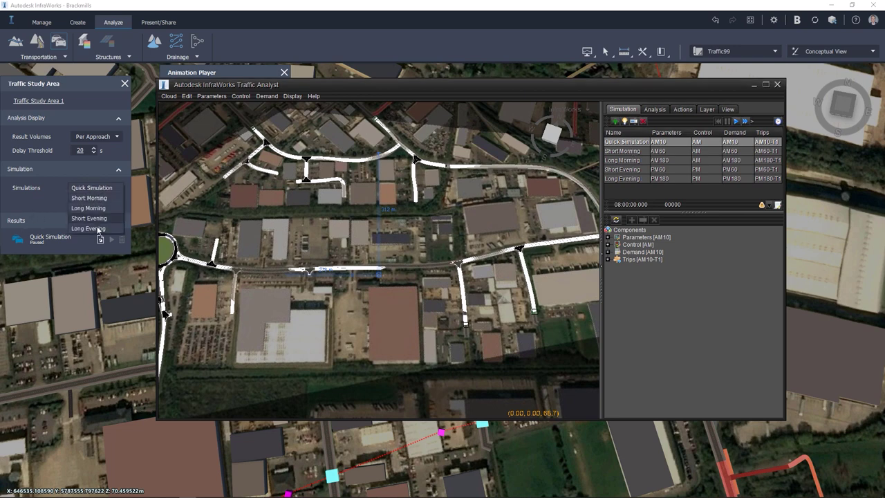
left_click(339, 82)
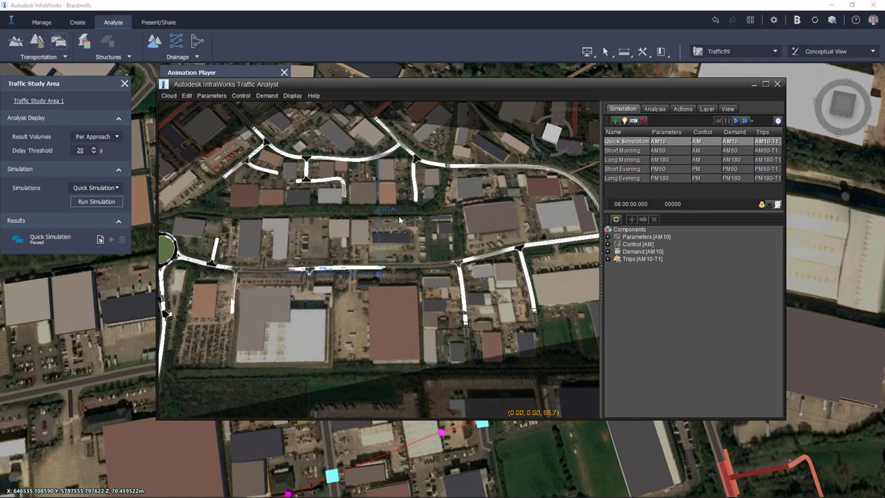
Step: Open the Demand Editor for the AM10 demand and place it over the network map
left_click(266, 95)
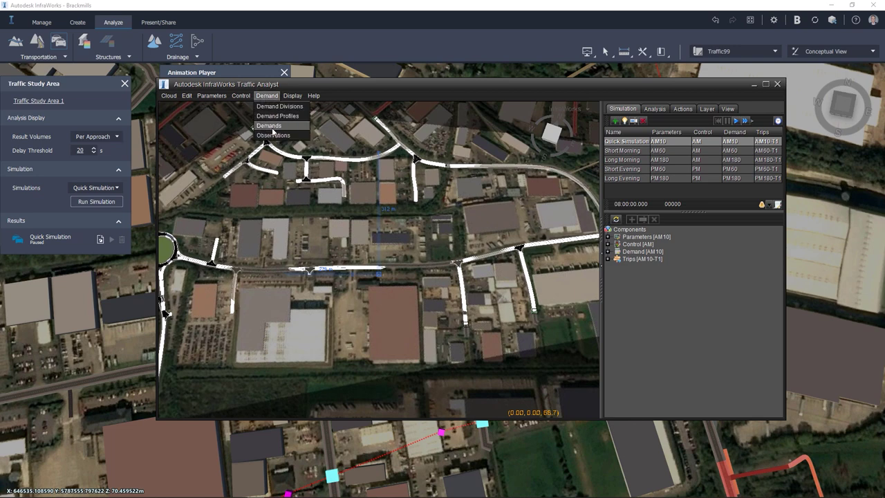
left_click(273, 126)
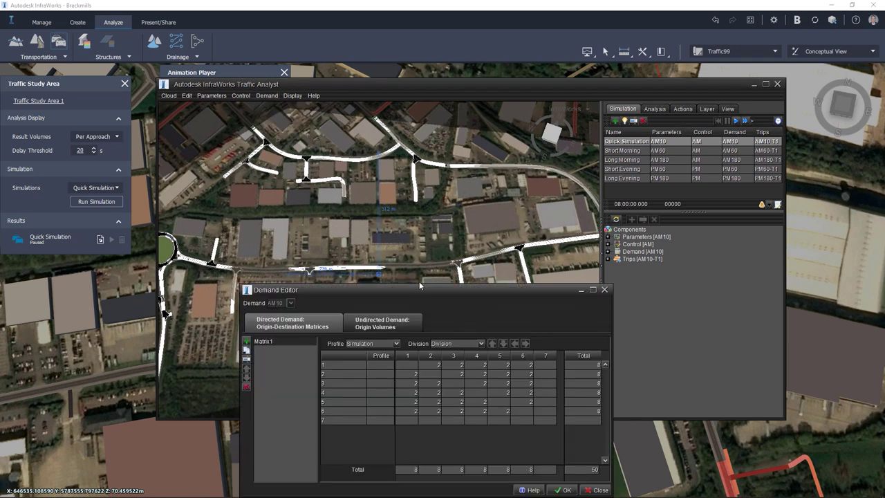
left_click_drag(419, 288, 362, 126)
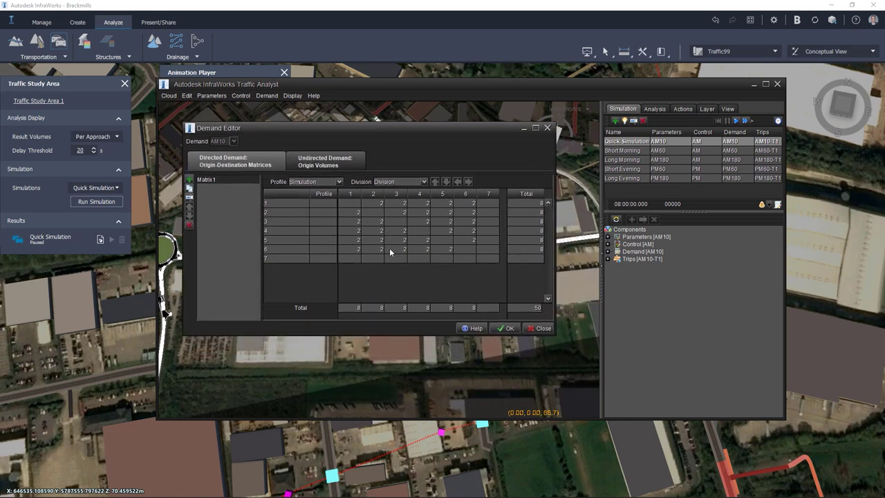
Step: In the AM10 origin-destination matrix, set the trips from zone 1 to zones 2 through 6 to 40 each
left_click(375, 205)
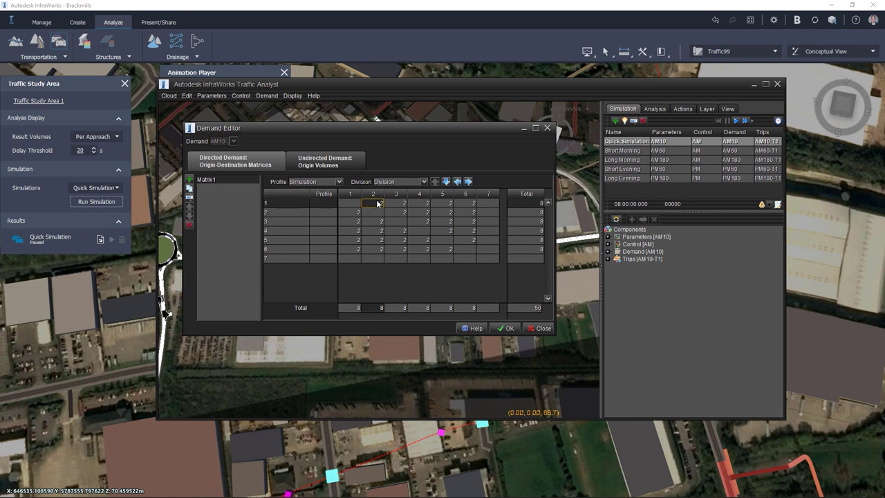
type("40")
key("Tab")
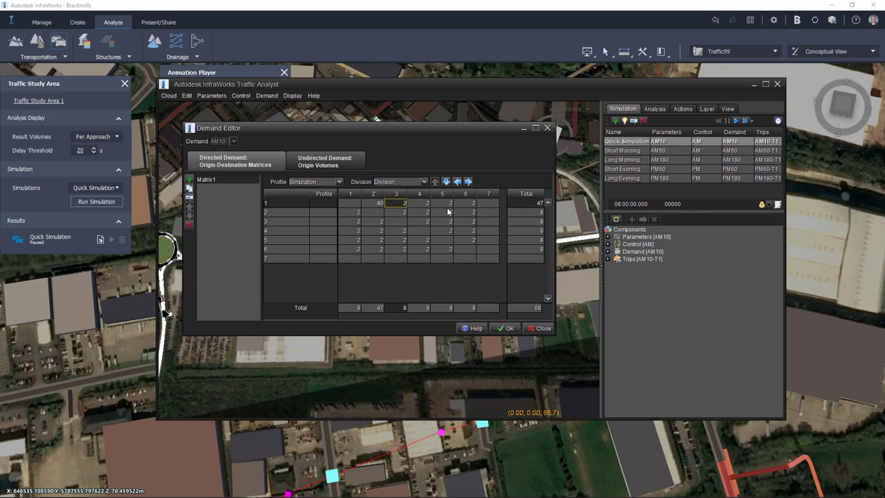
type("40")
key("Tab")
type("40")
key("Tab")
type("40")
key("Tab")
type("40")
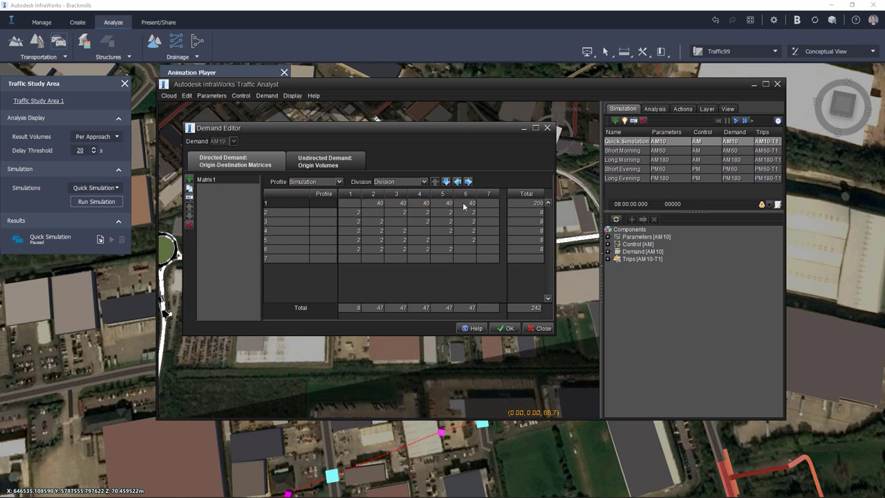
key("Return")
Step: Set the trips from zone 2 to zones 1, 3, 4, 5 and 6 to 40 each
type("40")
key("Return")
left_click(447, 216)
type("40")
left_click(423, 217)
type("40")
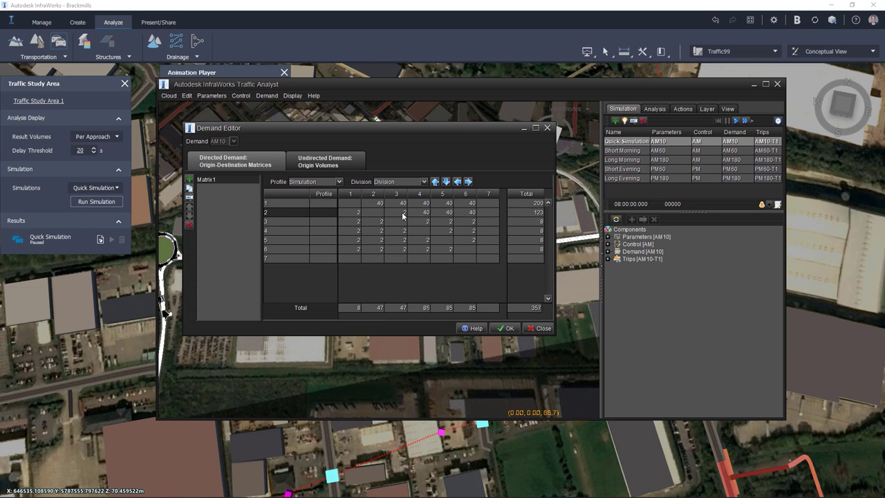
left_click(399, 217)
type("40")
left_click(358, 217)
type("40")
Step: Set the trips from zone 3 to zones 1, 2, 4, 5, 6 and 7 to 40 each
left_click(358, 221)
type("40")
left_click(381, 221)
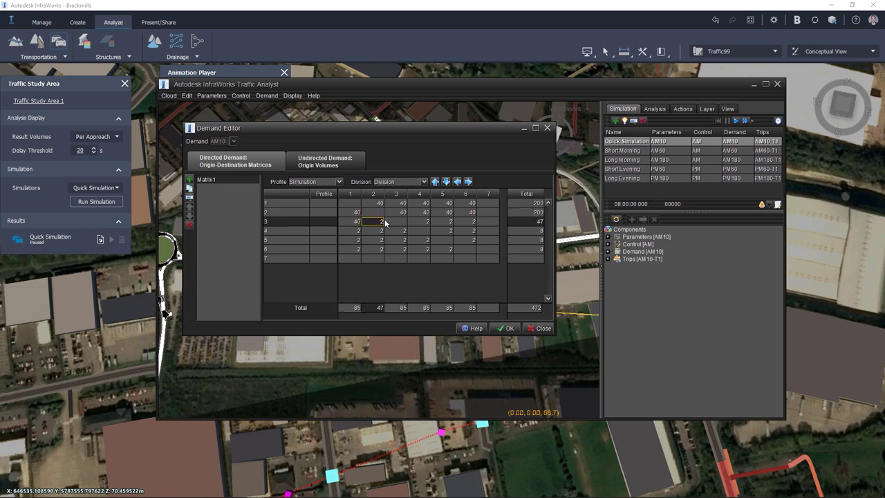
type("40")
left_click(425, 223)
type("40")
left_click(448, 222)
type("40")
left_click(471, 222)
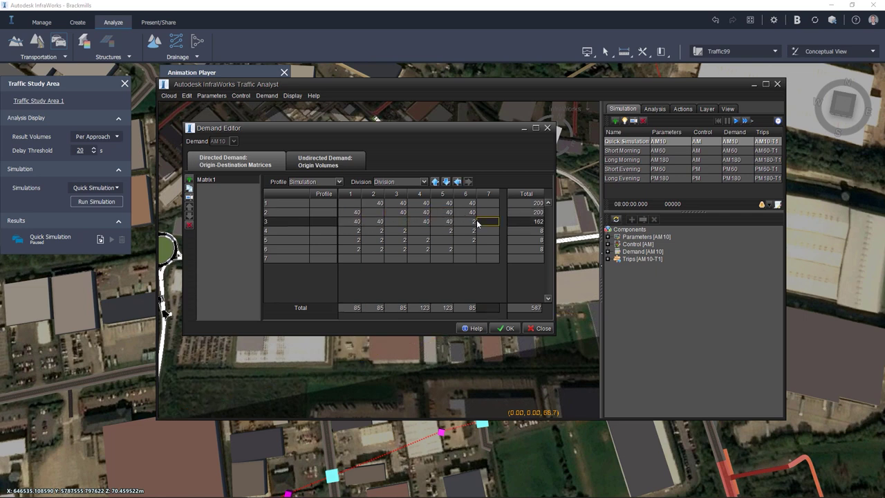
type("40")
left_click(494, 221)
type("40")
key("Return")
Step: Set the trips from zone 4 to zones 1, 2, 3, 5 and 6 to 40 each
left_click(469, 231)
type("40")
left_click(448, 230)
type("40")
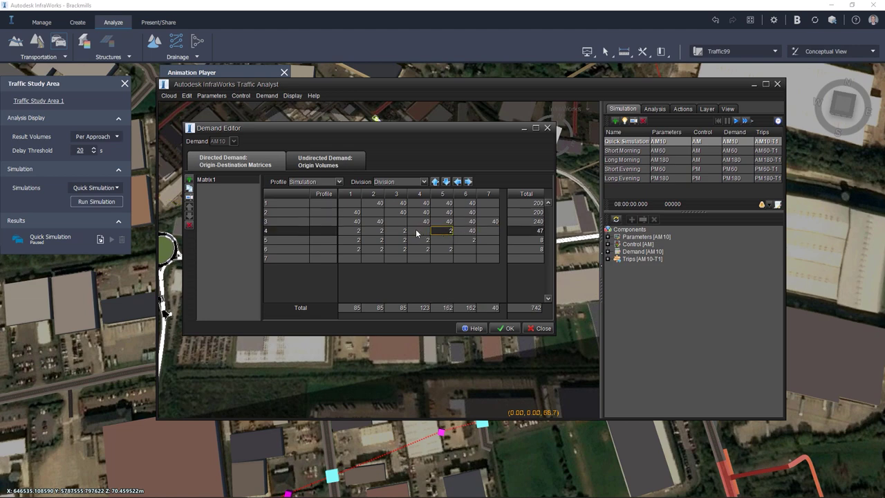
left_click(402, 231)
type("40")
left_click(381, 235)
type("40")
left_click(355, 231)
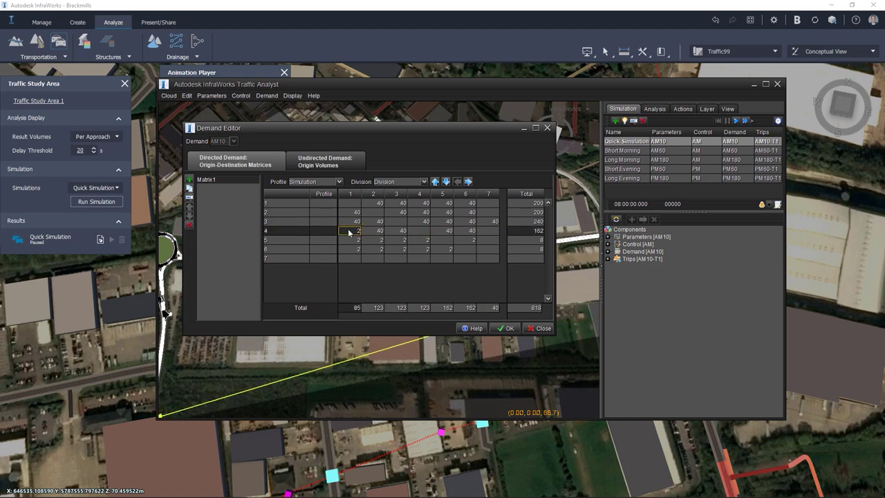
type("40")
Step: Set the trips from zone 5 to zones 1, 2, 3, 4 and 6 to 40 each
left_click(353, 241)
type("40")
left_click(383, 241)
type("40")
left_click(403, 240)
type("40")
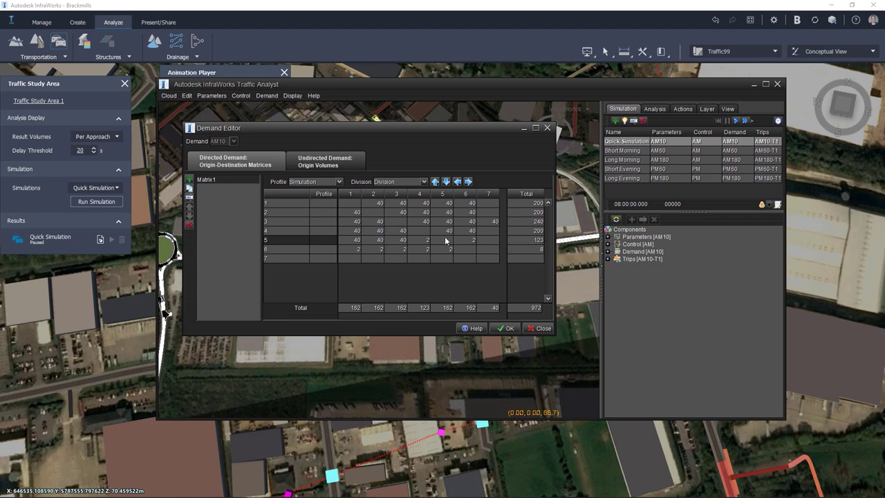
left_click(424, 240)
type("40")
left_click(464, 240)
type("40")
Step: Set the trips from zone 6 to zones 1 through 5 to 40 each
left_click(448, 249)
type("40")
left_click(422, 249)
type("40")
left_click(383, 250)
type("40")
left_click(387, 251)
type("40")
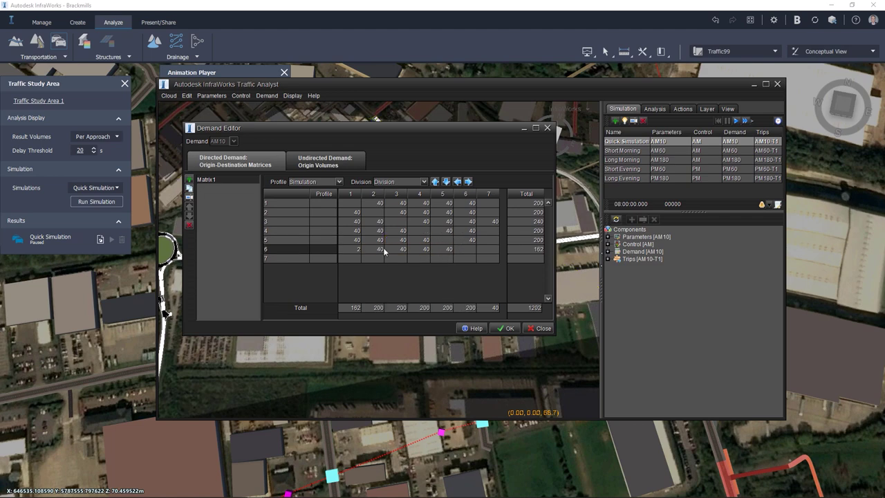
left_click(357, 250)
type("40")
key("Return")
Step: Move the Demand Editor aside, inspect the zone at the network's northwest road end, and accept the edited demand matrix
left_click_drag(390, 129, 620, 164)
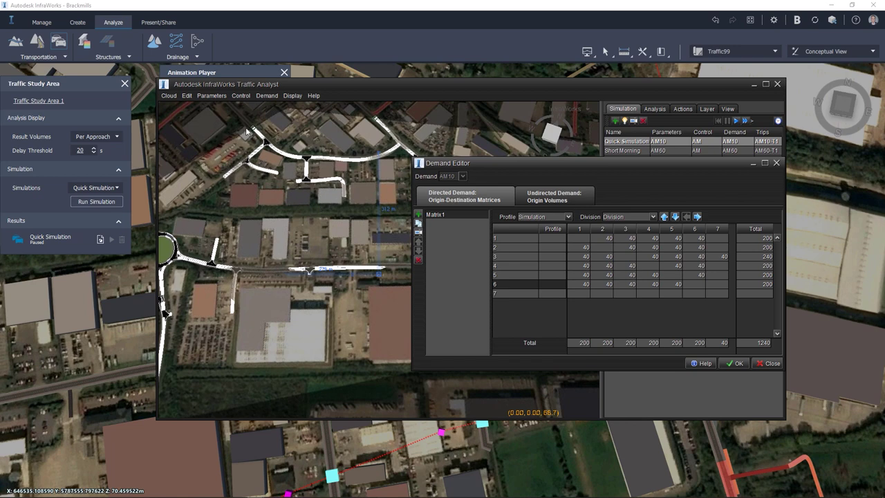
scroll(253, 129, "up", 3)
scroll(252, 129, "up", 3)
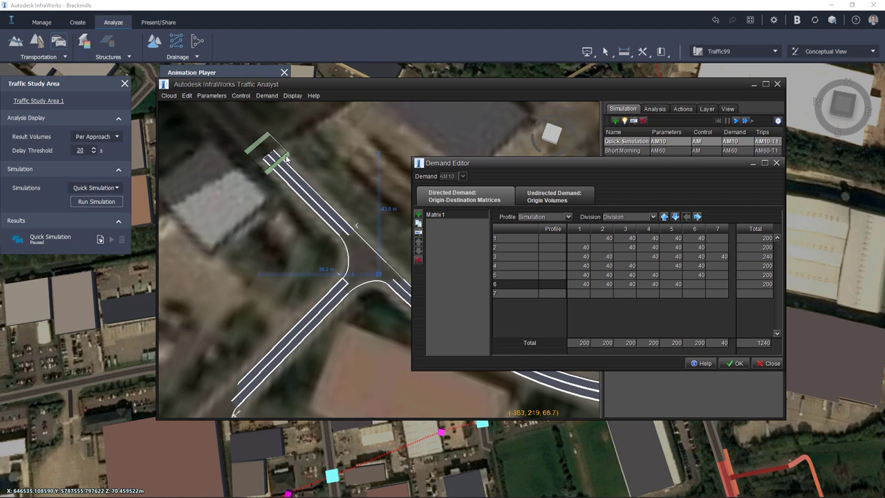
scroll(273, 159, "down", 5)
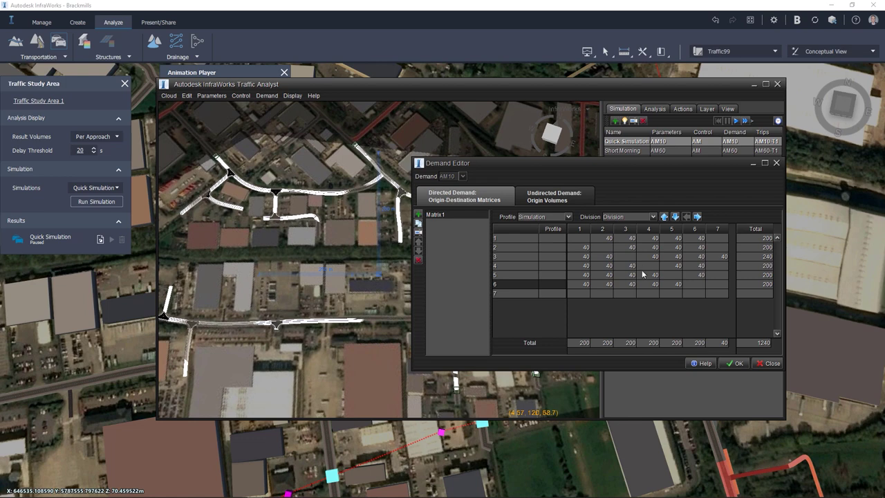
left_click(735, 363)
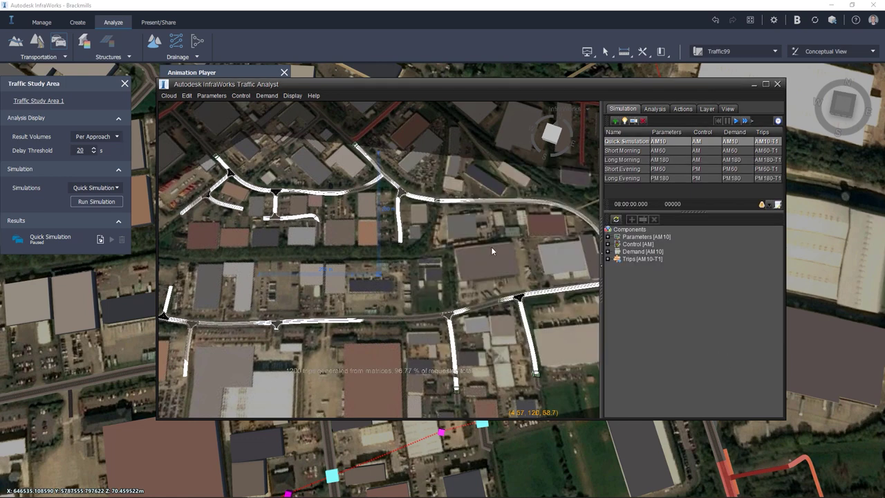
Step: Add a new simulation named Simulation1 and make it the active simulation
left_click_drag(488, 242, 509, 164)
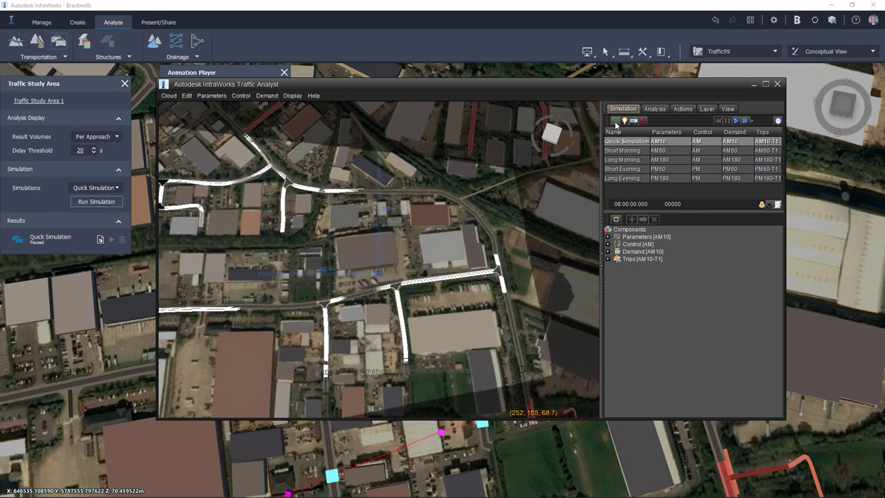
left_click(615, 124)
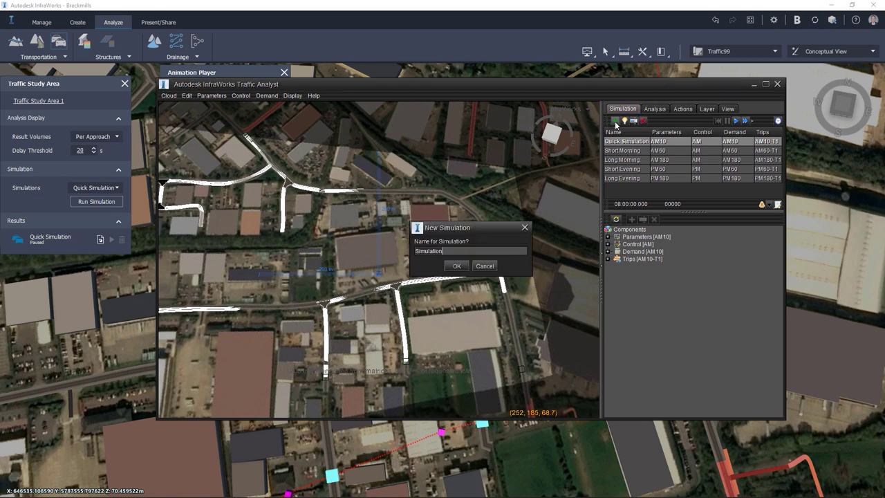
double_click(454, 250)
left_click(457, 266)
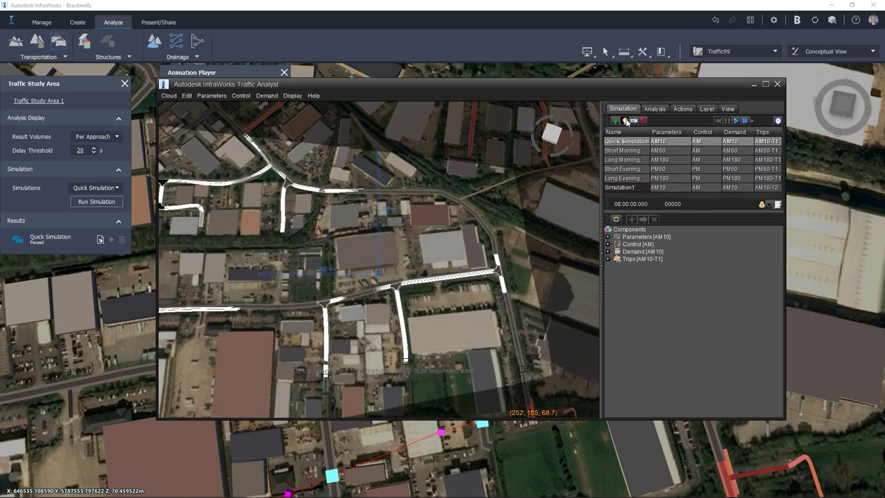
left_click(626, 187)
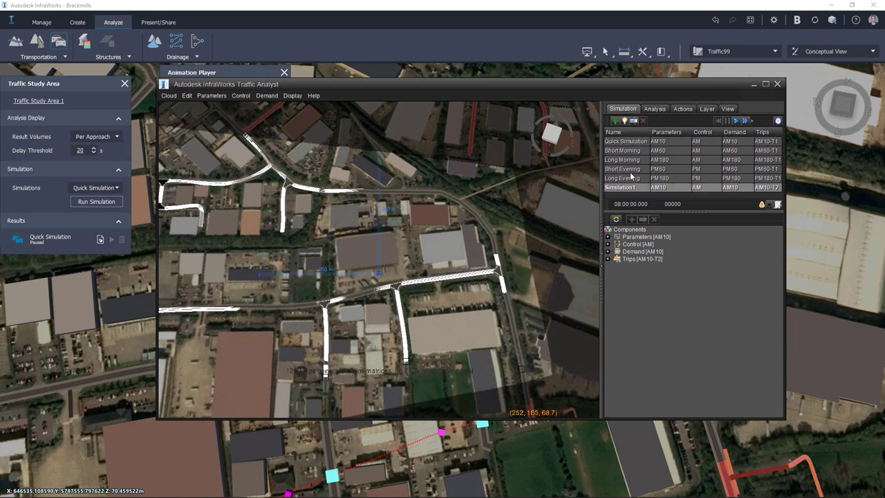
Step: Play Simulation1 and examine the traffic queues at the eastern T-junction and the next side-road junction along Caswell Road
left_click(737, 121)
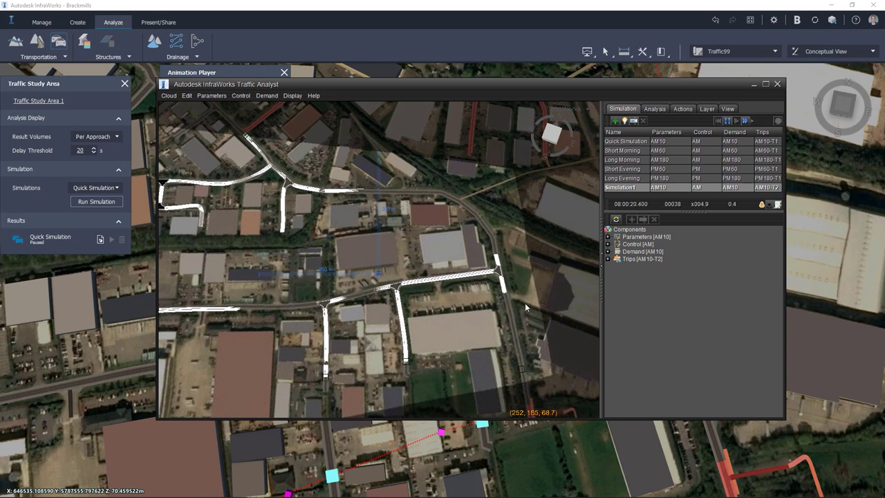
scroll(525, 302, "up", 5)
middle_click_drag(511, 287, 530, 196)
scroll(410, 296, "up", 3)
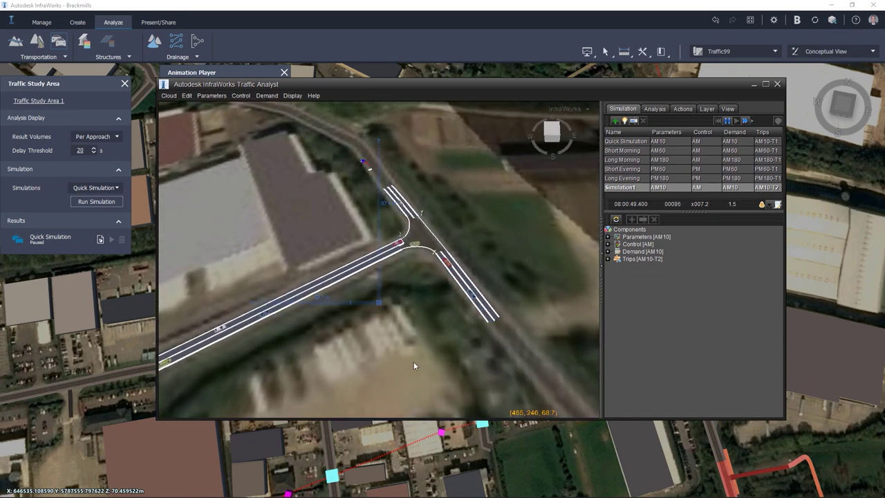
middle_click_drag(459, 313, 417, 274)
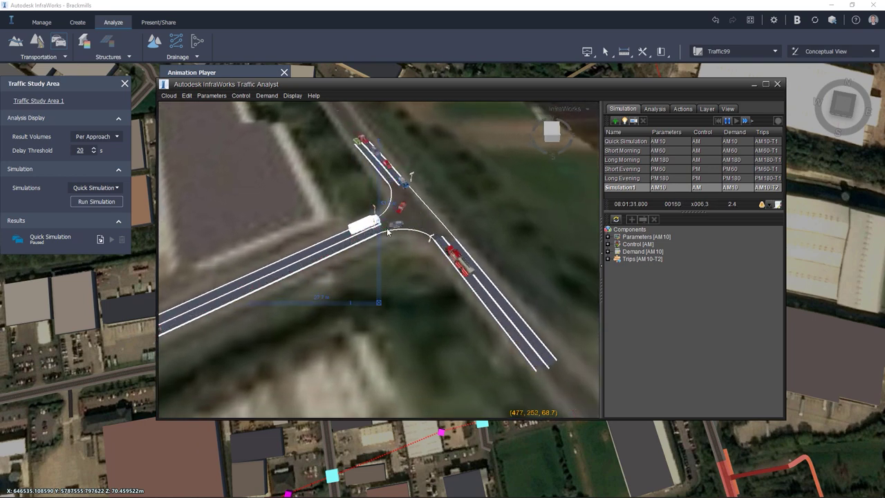
scroll(445, 317, "down", 5)
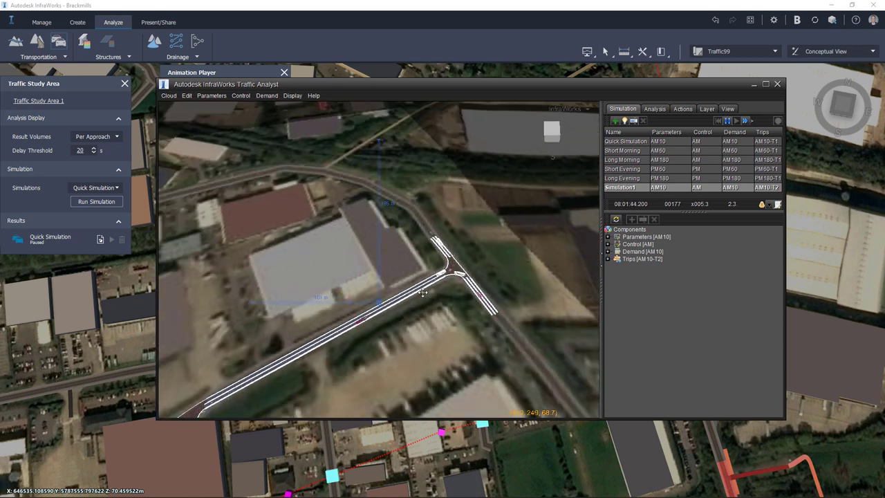
scroll(344, 311, "up", 5)
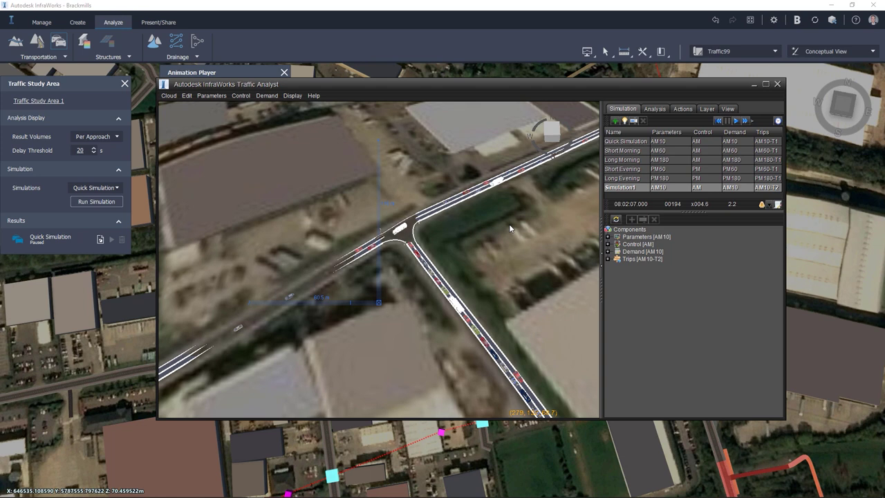
Step: Save the Traffic Analyst changes to the cloud and close the Traffic Analyst window
left_click(168, 95)
left_click(186, 117)
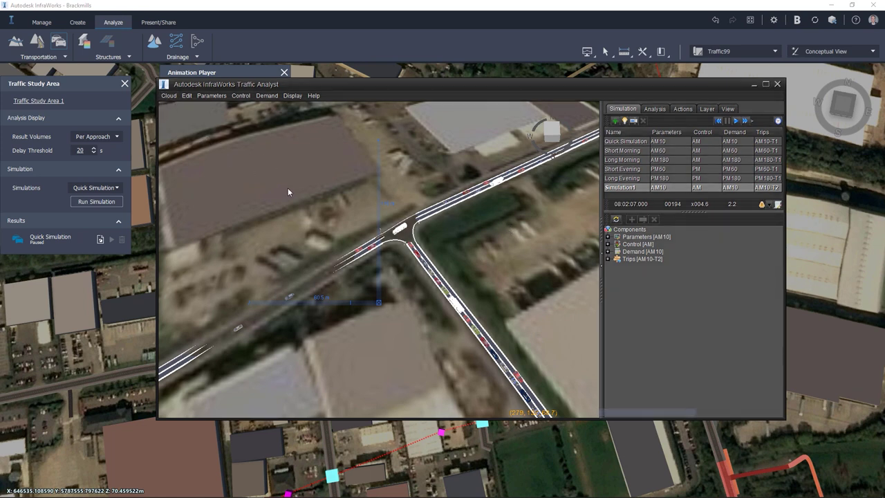
left_click(778, 84)
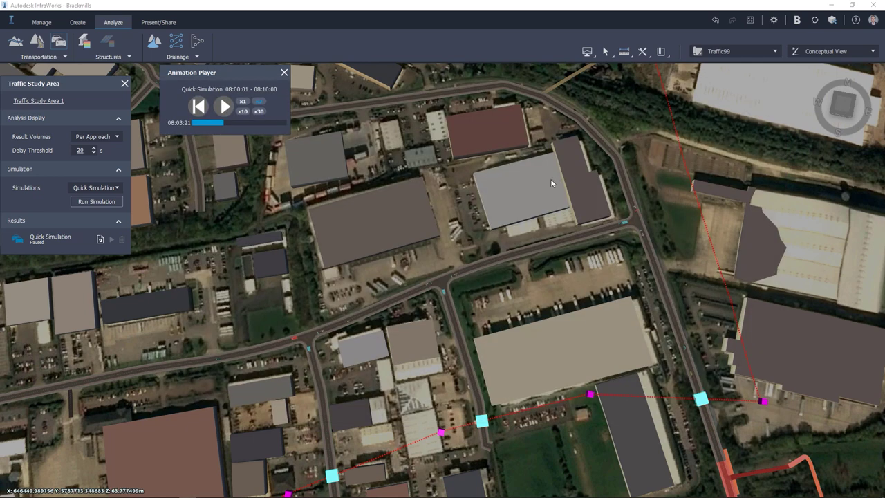
Step: Choose Simulation1 as the study area's simulation and run it
left_click(111, 188)
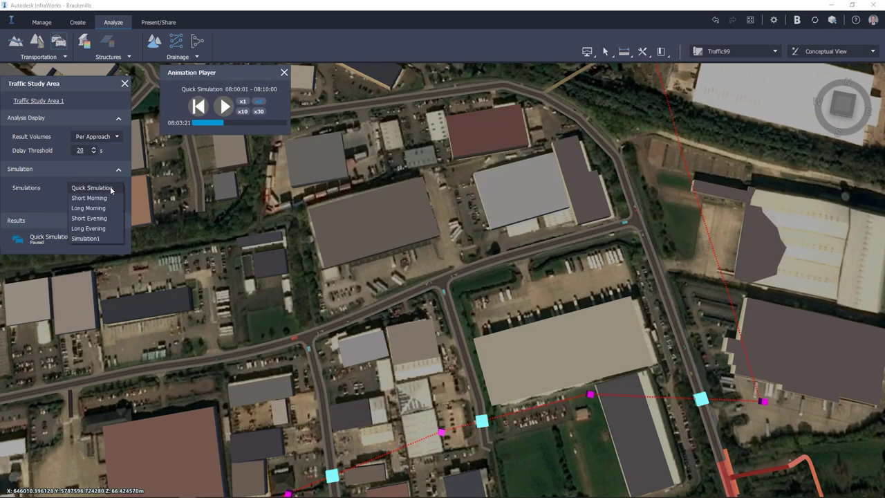
left_click(92, 239)
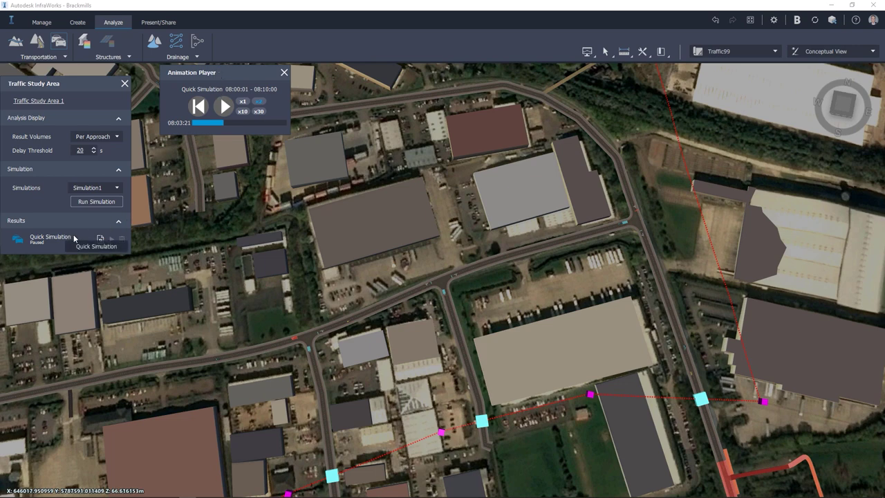
left_click(98, 202)
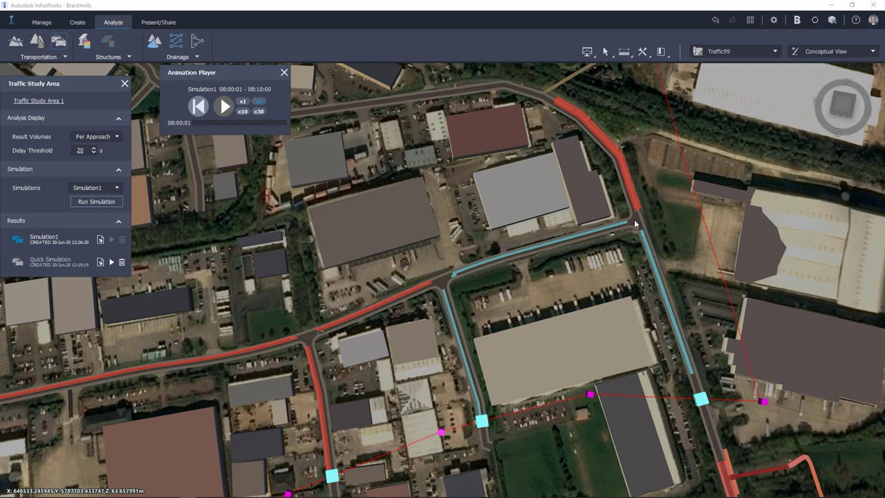
Step: Play the Simulation1 results and examine the queues at the Caswell Road and Salthouse Road T-junction in an angled close-up
mouse_move(635, 201)
left_click(224, 106)
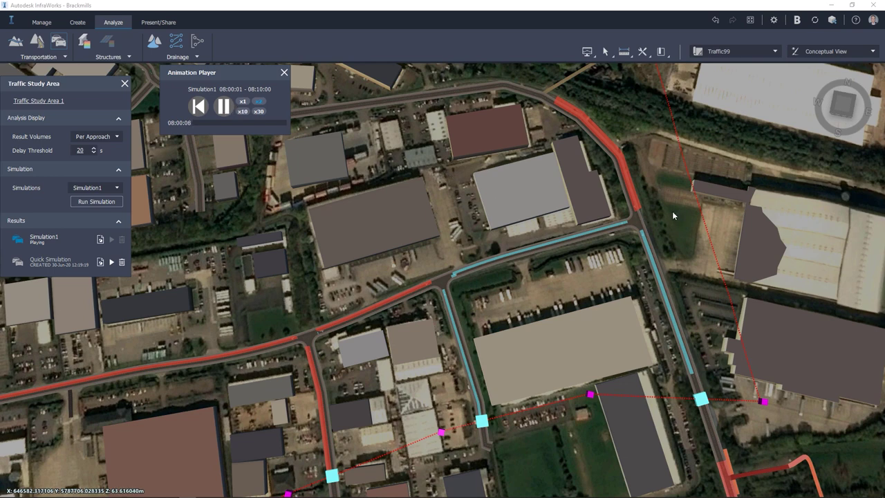
scroll(672, 216, "up", 5)
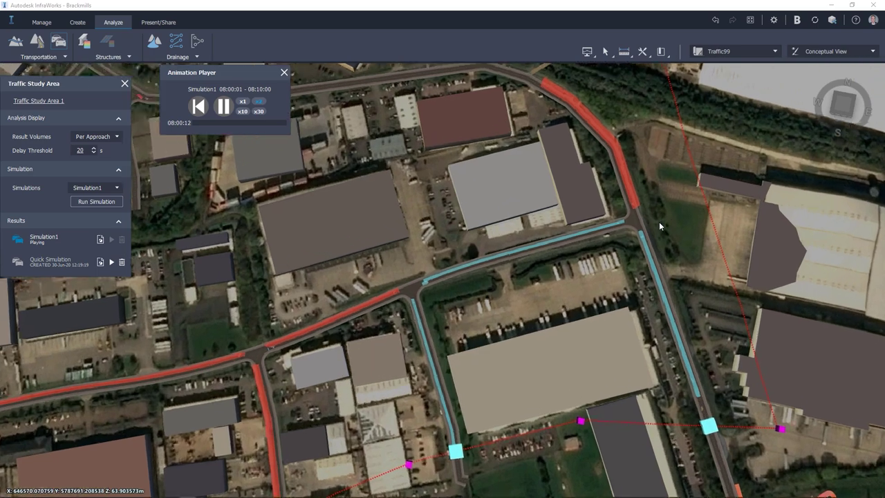
scroll(659, 221, "up", 3)
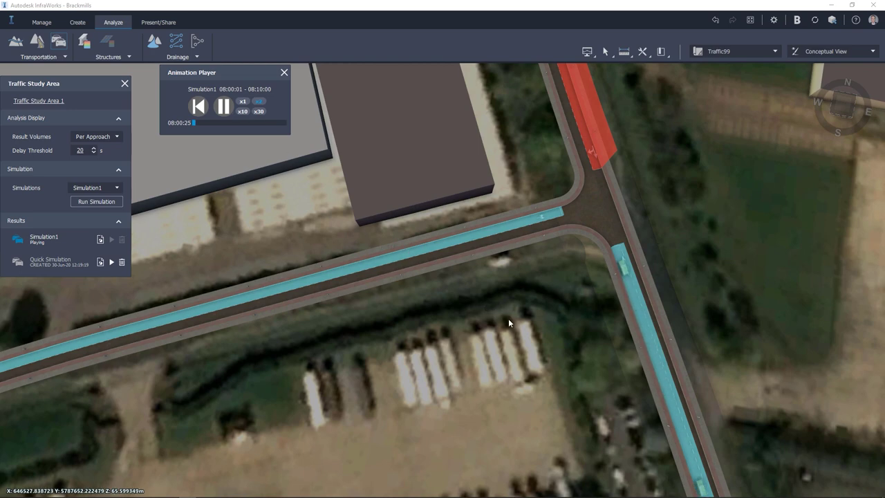
middle_click_drag(508, 318, 524, 212, "shift")
scroll(549, 220, "up", 8)
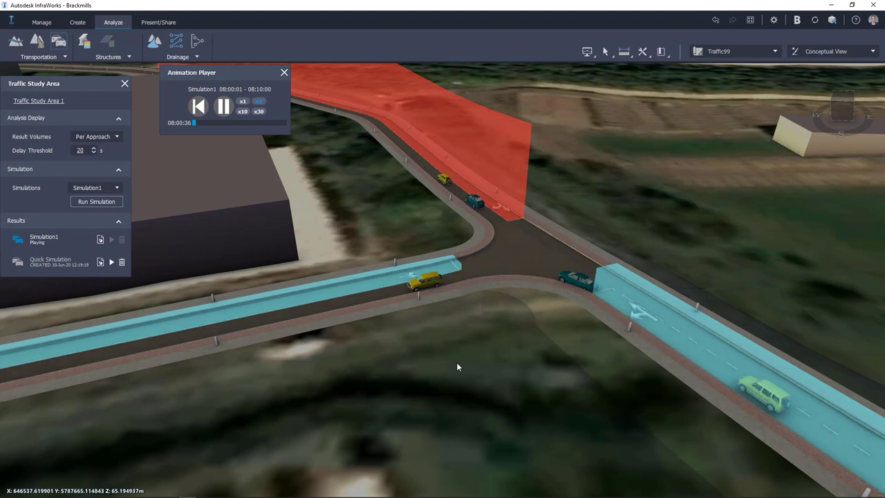
Step: Examine the traffic at the next side-road junctions along Caswell Road and at the western roundabout, and pause the animation
middle_click_drag(461, 358, 558, 272)
scroll(564, 254, "down", 5)
scroll(405, 316, "up", 5)
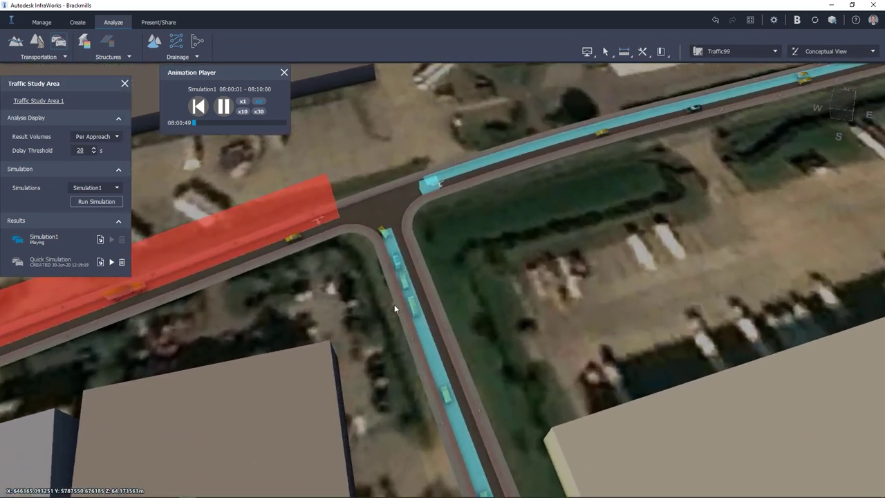
scroll(580, 244, "down", 5)
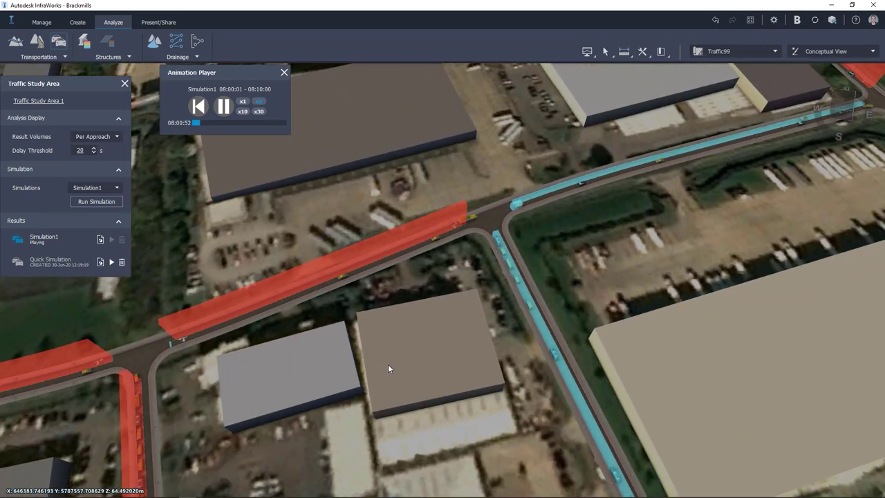
middle_click_drag(388, 364, 165, 302)
scroll(237, 283, "up", 4)
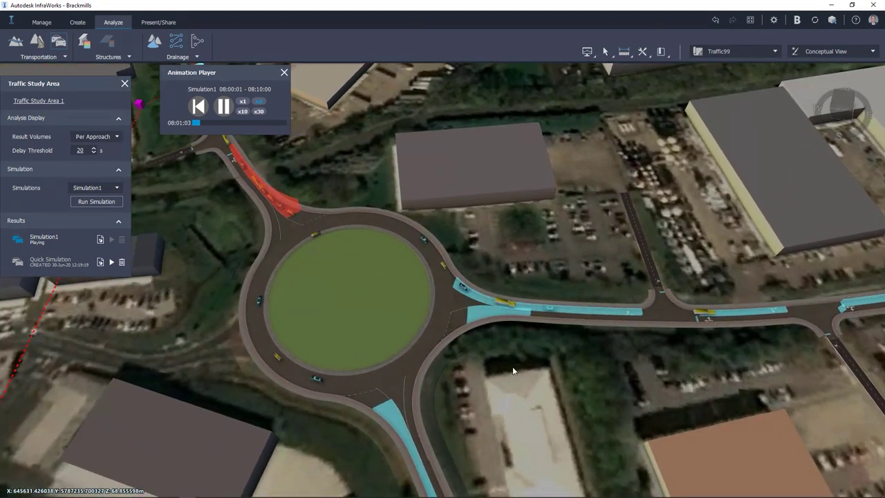
middle_click_drag(513, 372, 540, 354)
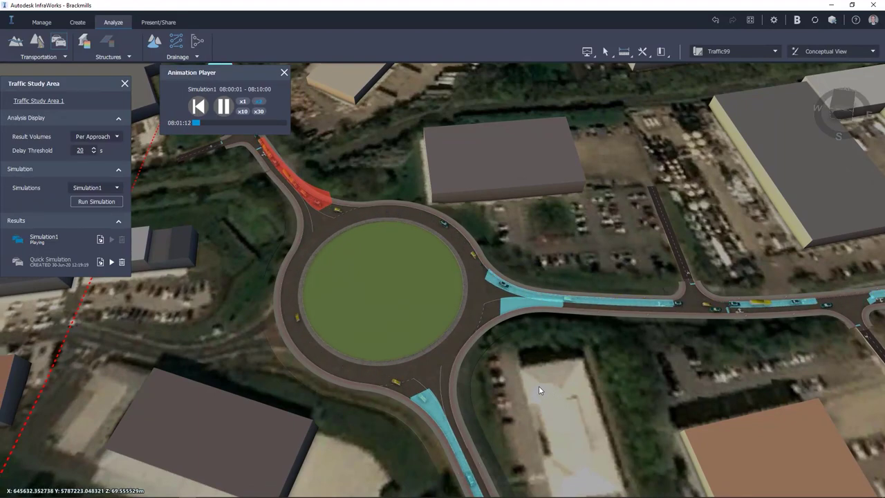
scroll(539, 386, "down", 3)
middle_click_drag(626, 355, 331, 299)
scroll(592, 220, "down", 5)
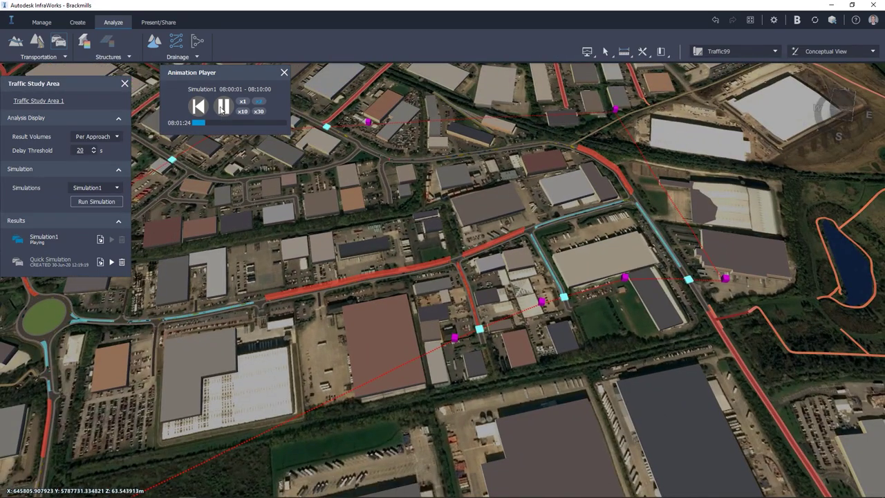
left_click(222, 107)
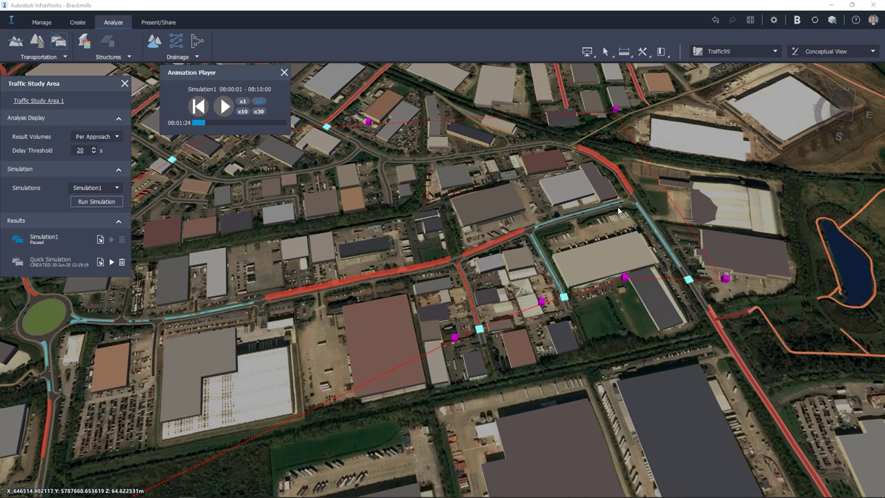
Step: Open the traffic study area in the Traffic Analyst window
right_click(408, 214)
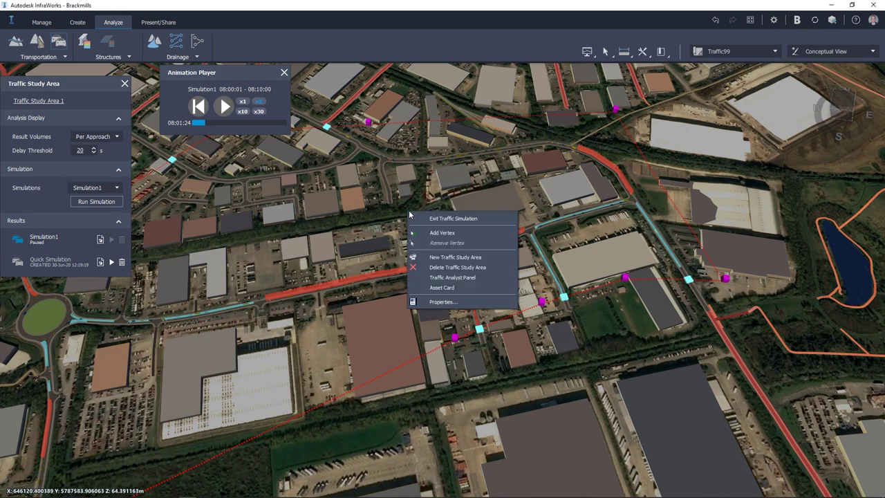
left_click(456, 278)
left_click(401, 357)
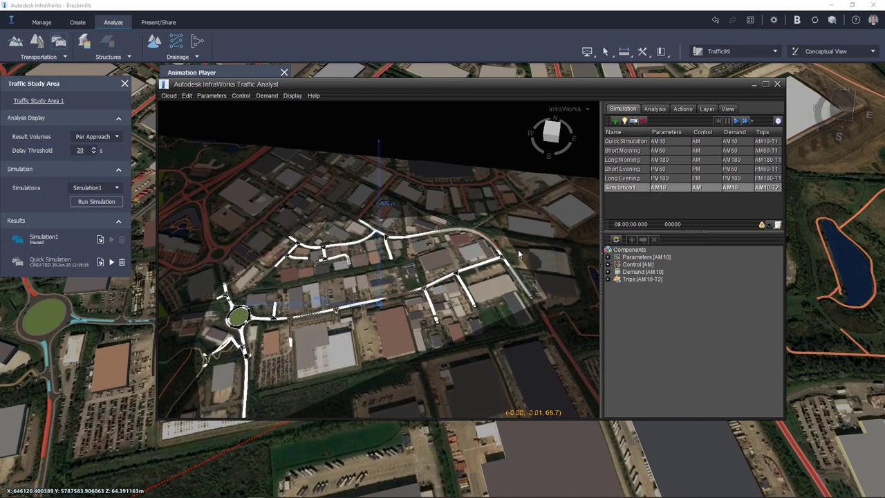
Step: Open the intersection settings for the Caswell Road and Salthouse Road junction, keeping the junction in view beside the dialog
scroll(533, 247, "up", 10)
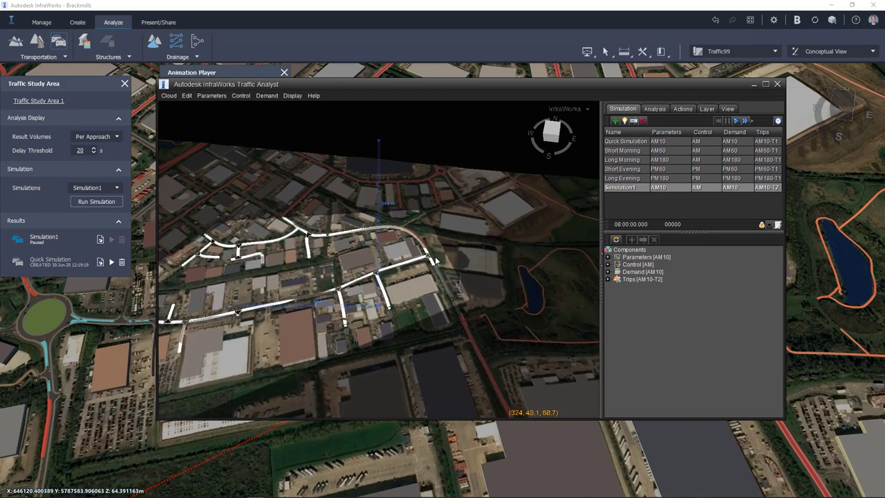
scroll(470, 257, "up", 5)
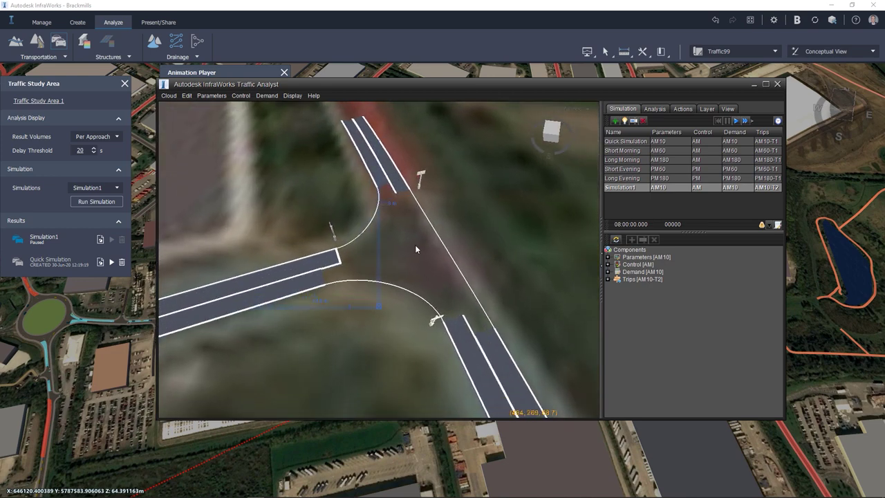
left_click(415, 249)
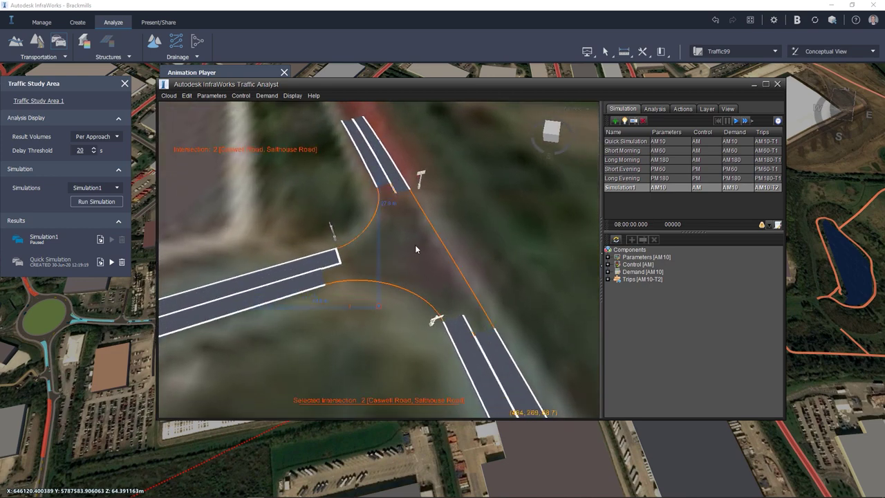
right_click(415, 249)
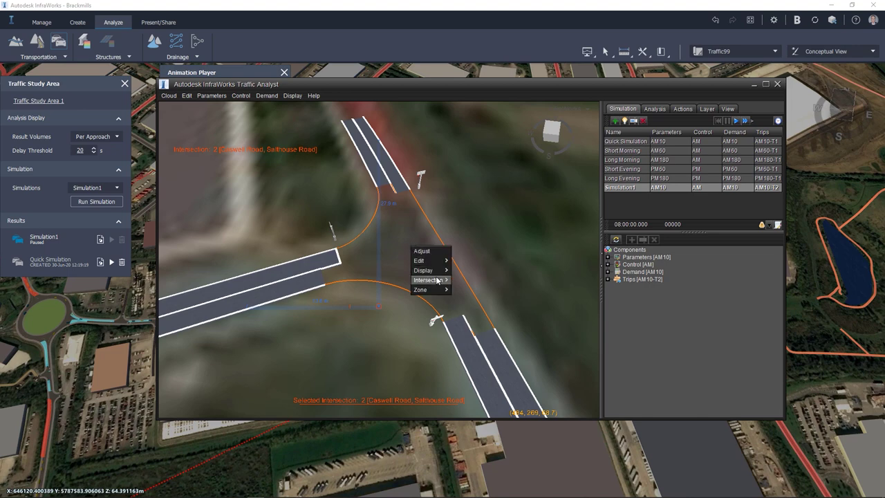
left_click(462, 280)
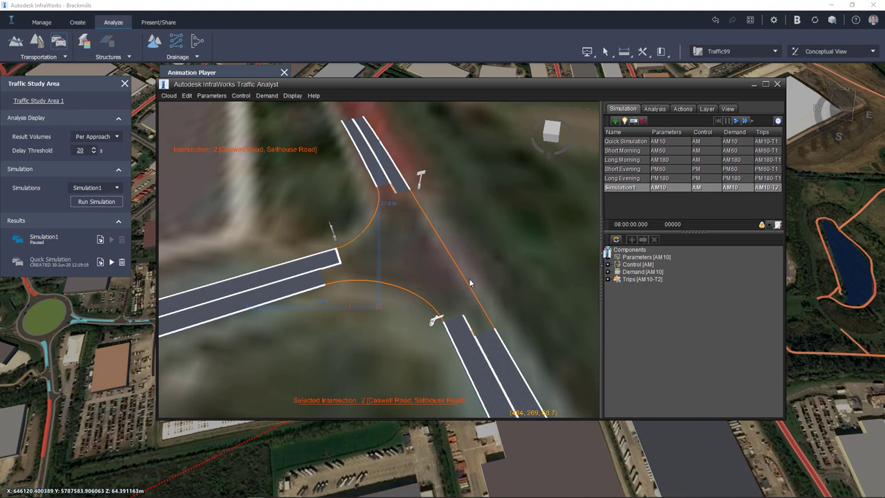
left_click_drag(723, 257, 578, 125)
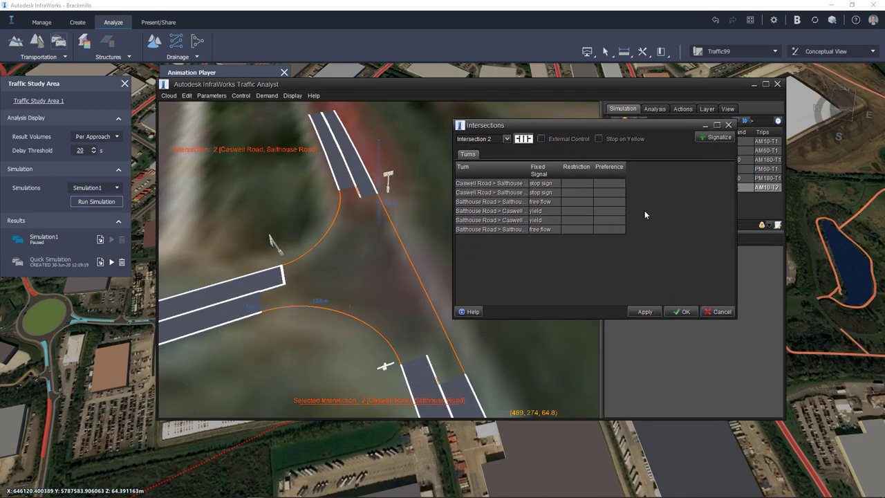
Step: Review each listed turn of Intersection 2 by highlighting its movement on the junction
left_click(522, 185)
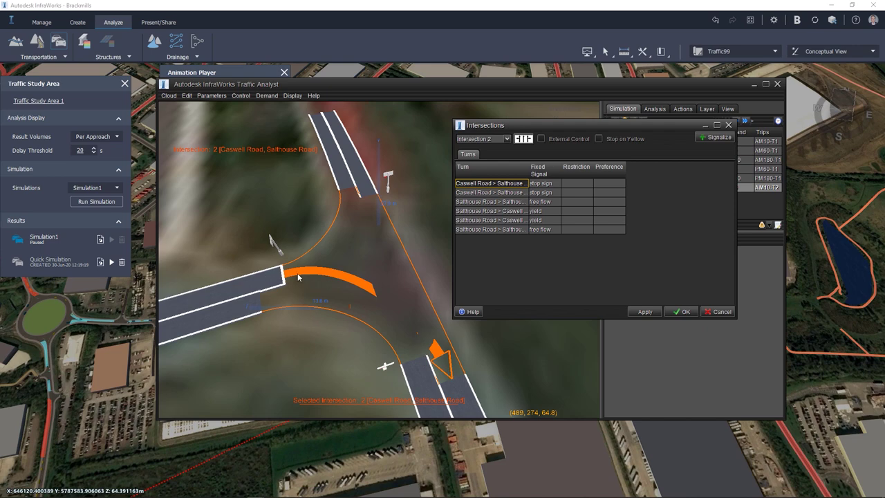
left_click(517, 193)
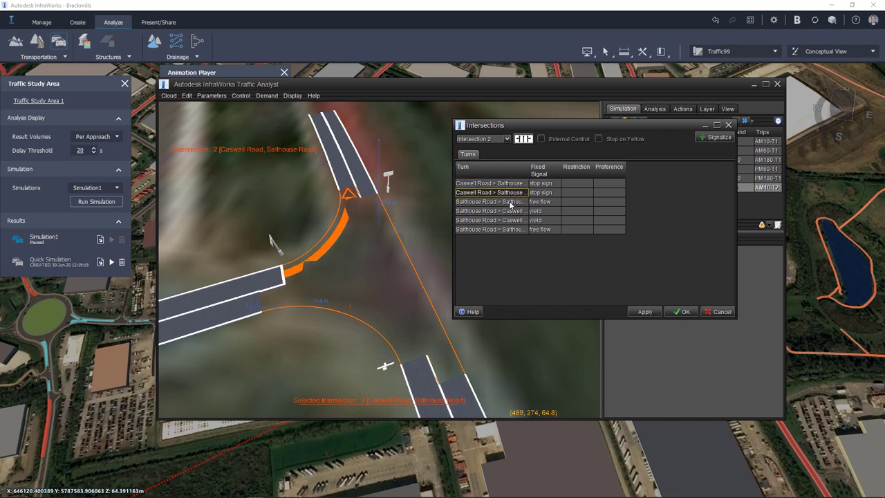
left_click(511, 205)
left_click(511, 211)
left_click(512, 219)
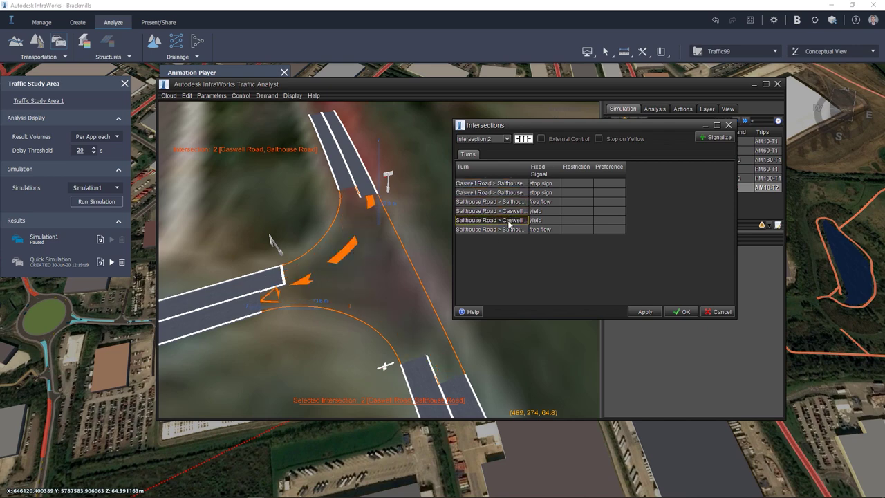
left_click(512, 229)
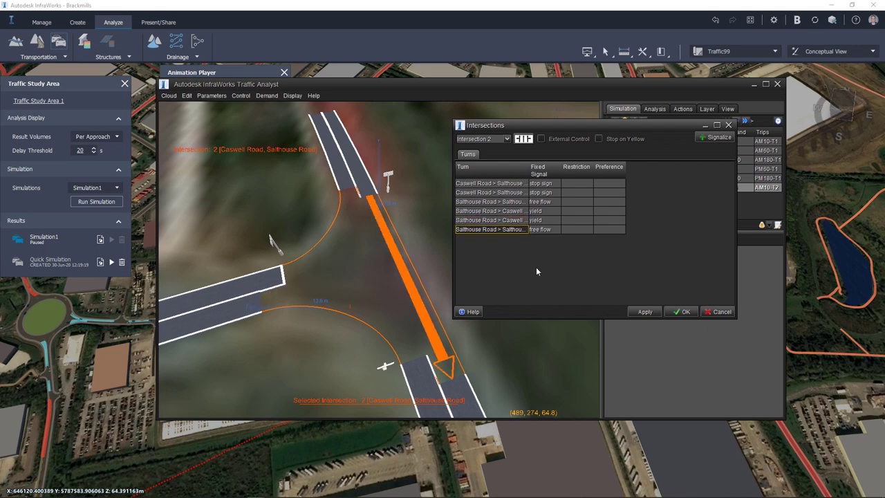
Step: Set the fixed signal of the right turn from Caswell Road onto southbound Salthouse Road to barred
left_click(503, 184)
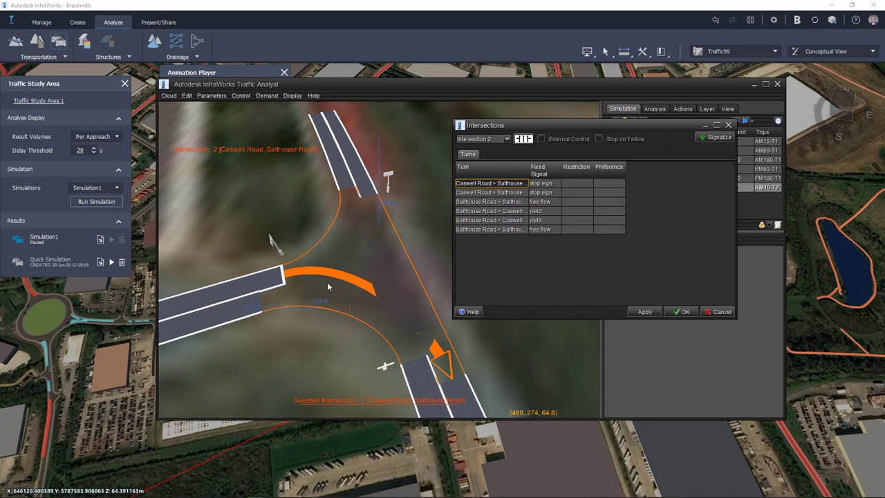
left_click(552, 185)
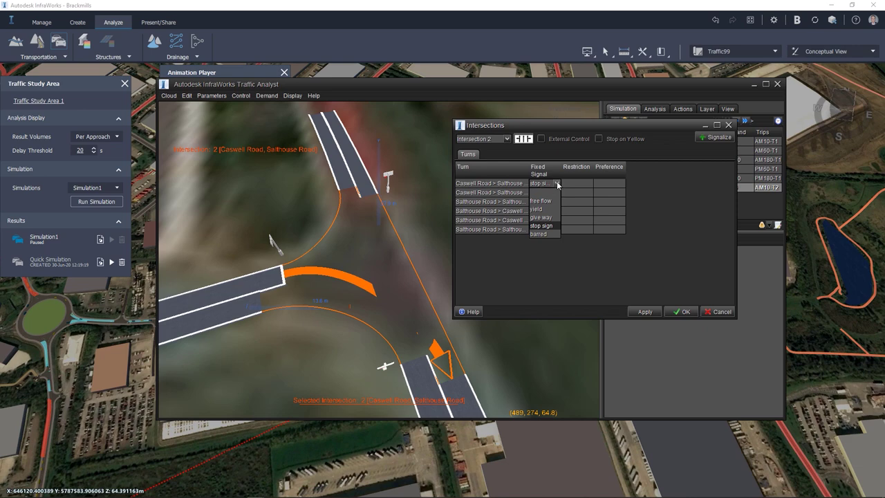
left_click(545, 233)
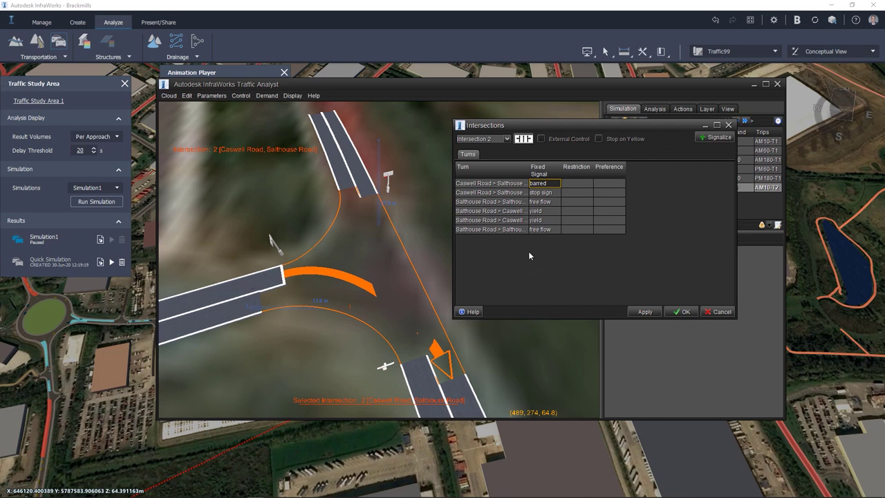
Step: Check the other turns of Intersection 2, apply the turn changes and close the intersection settings
left_click(522, 193)
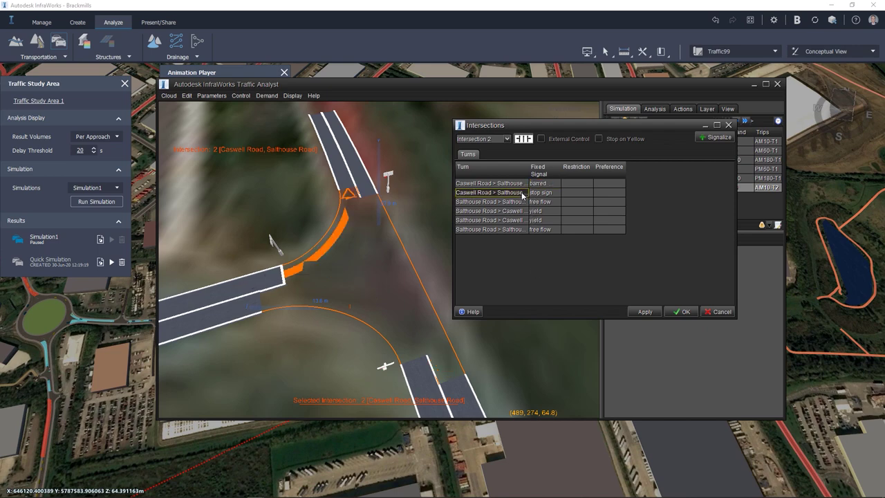
left_click(520, 203)
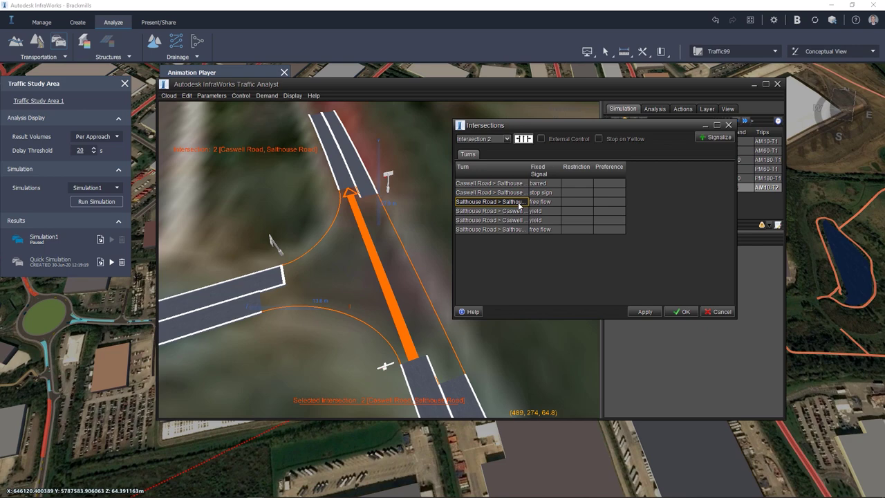
left_click(520, 211)
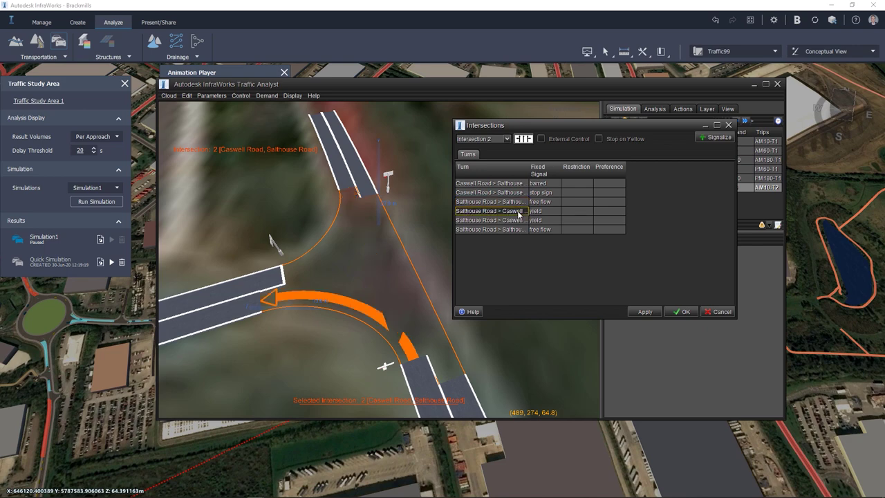
left_click(516, 220)
left_click(515, 229)
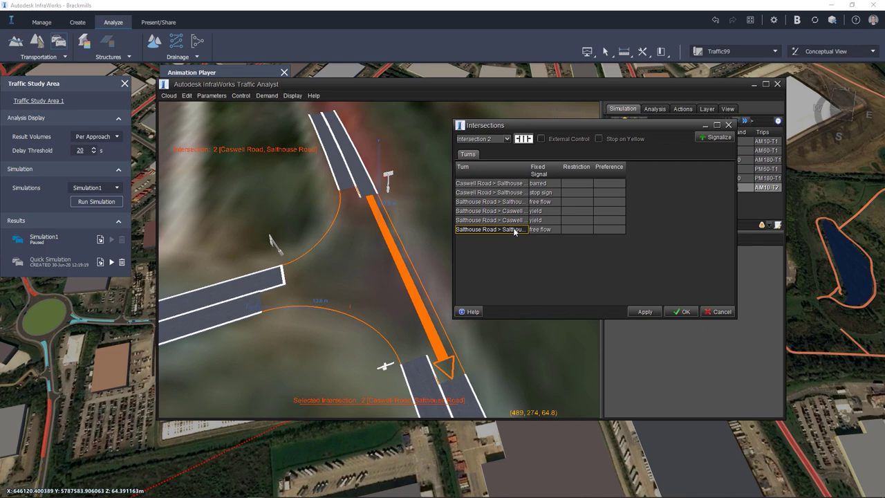
left_click(646, 312)
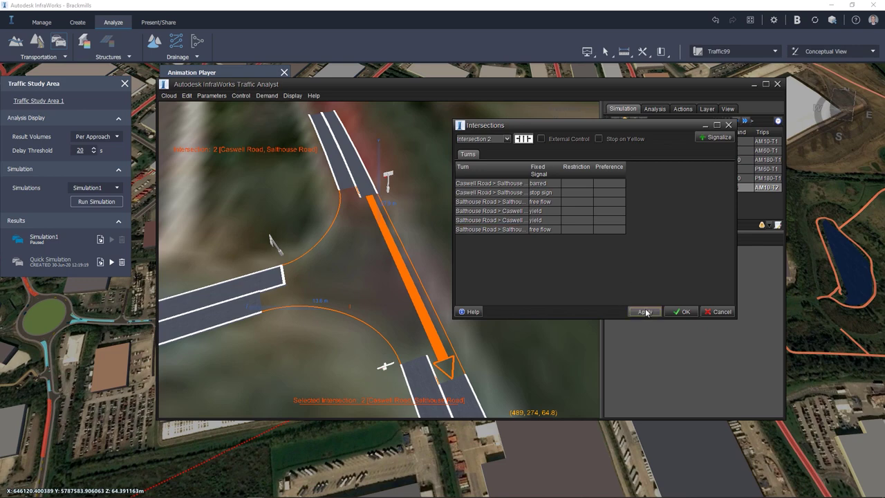
left_click(683, 312)
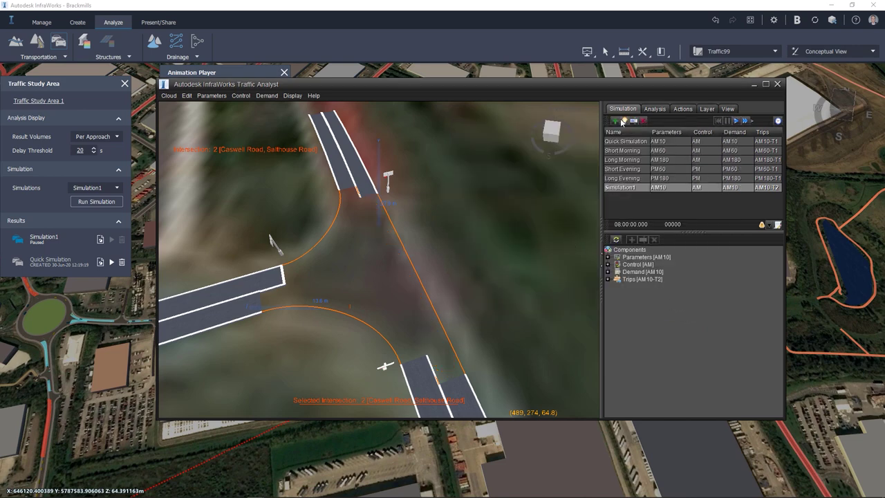
Step: Add a new simulation named Simulation2 and make it the active simulation
left_click(622, 122)
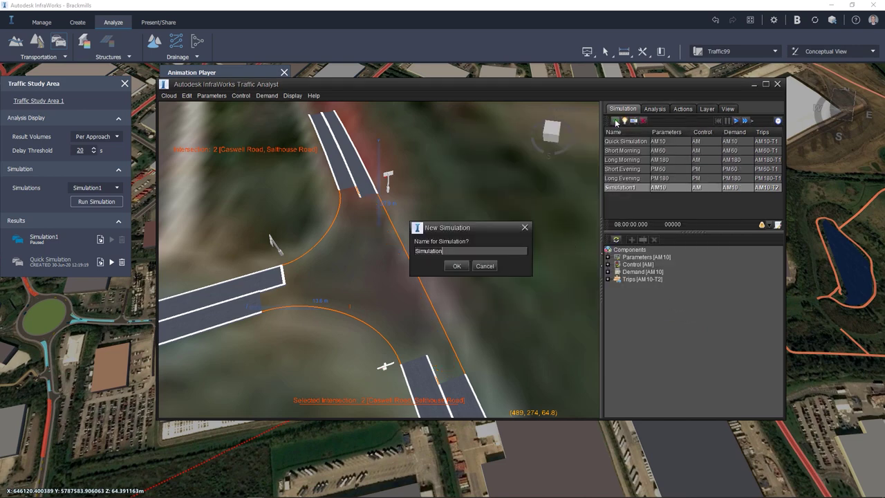
double_click(460, 251)
type("2")
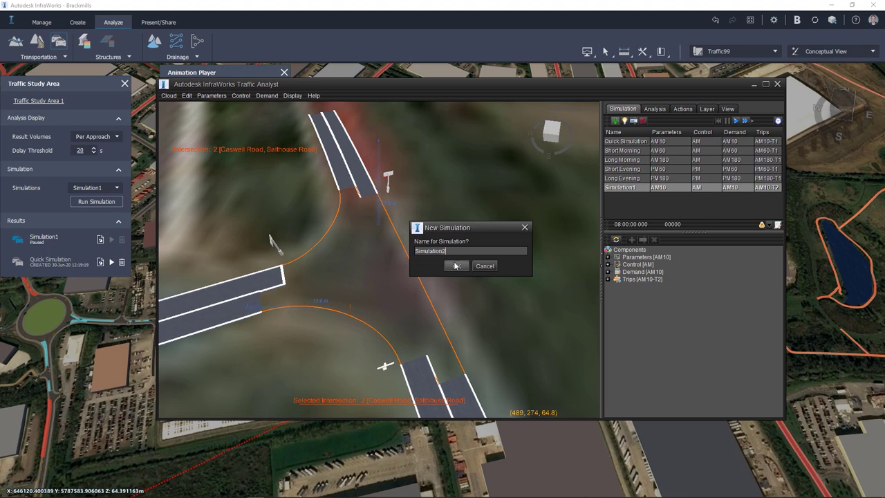
left_click(456, 266)
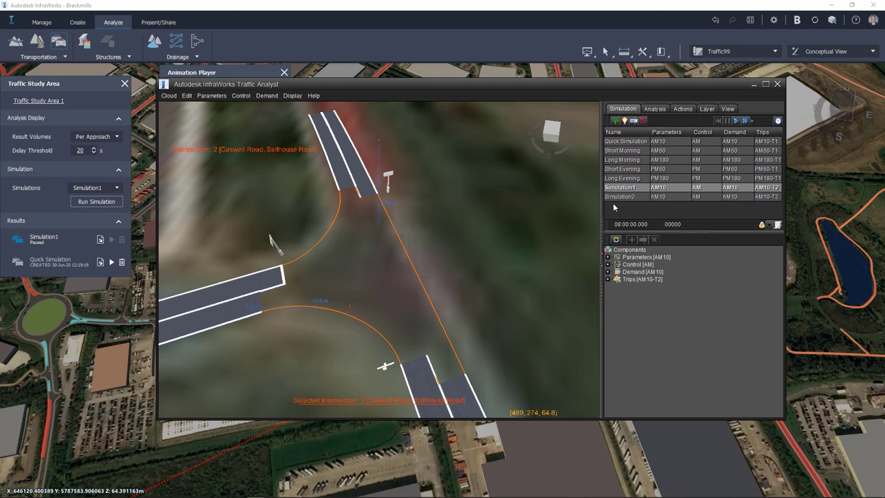
left_click(626, 122)
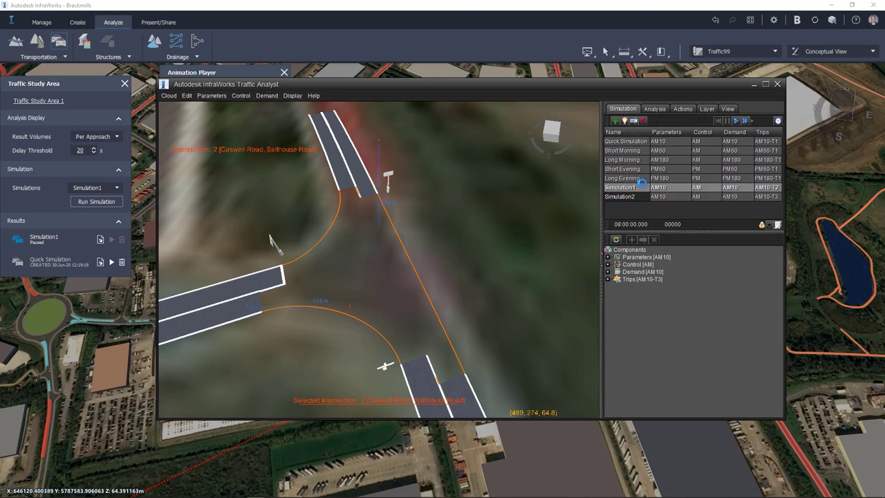
Step: Run Simulation2 from the Traffic Analyst simulation controls
left_click(737, 122)
scroll(480, 251, "down", 5)
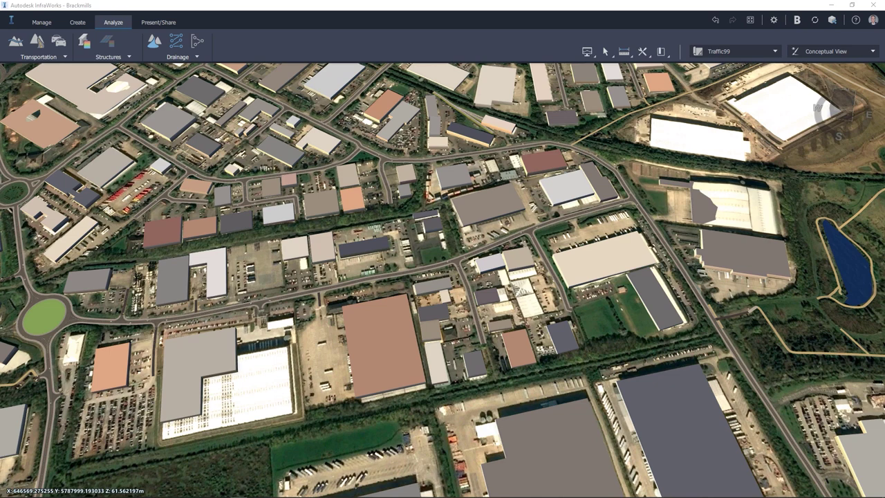
Step: Enter Mobility Simulation mode and open the Brackmills traffic study area in the Mobility Simulation window
left_click(45, 58)
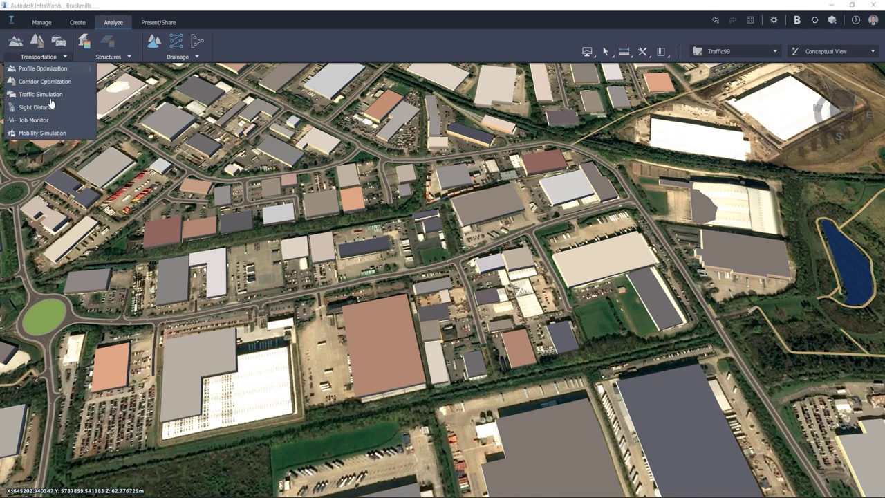
left_click(40, 133)
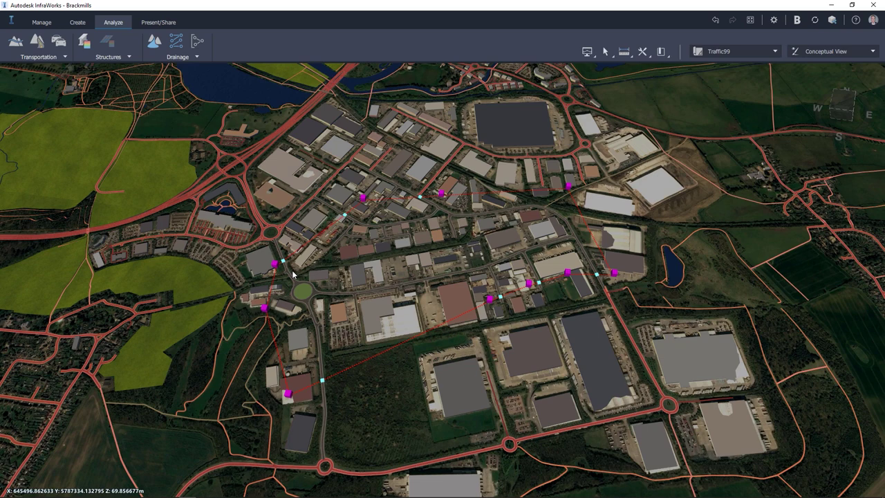
right_click(433, 267)
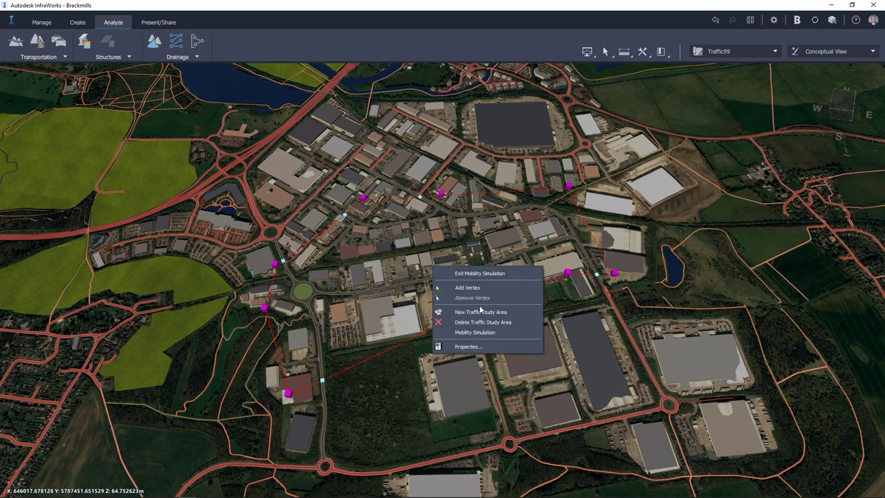
left_click(476, 333)
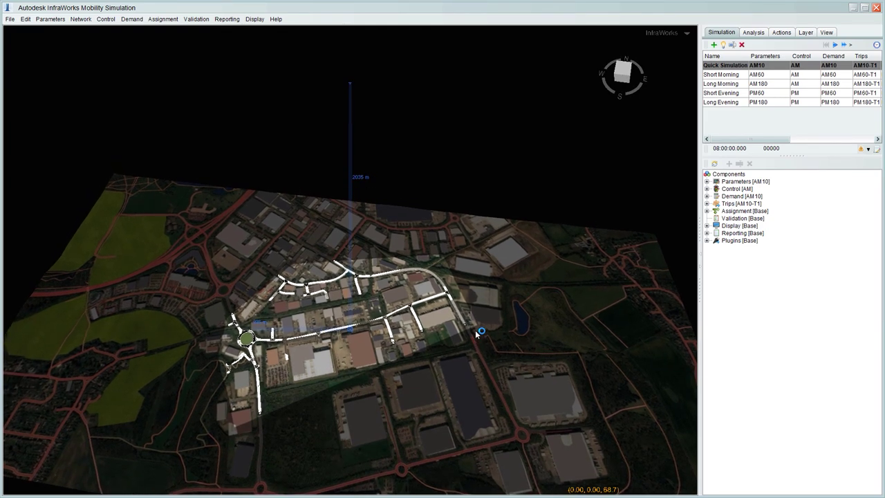
Step: Open the AM10 demand's origin-destination matrix for private vehicles
left_click_drag(424, 347, 422, 298)
scroll(421, 298, "up", 8)
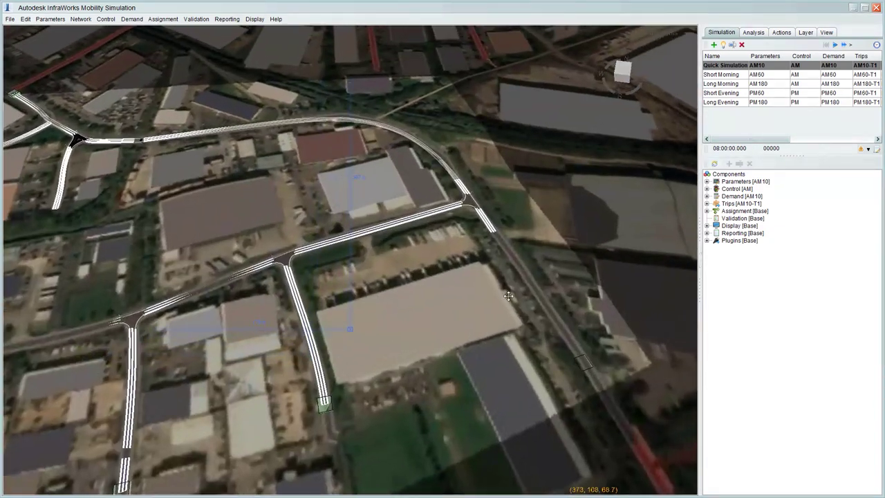
middle_click_drag(509, 296, 458, 230, "shift")
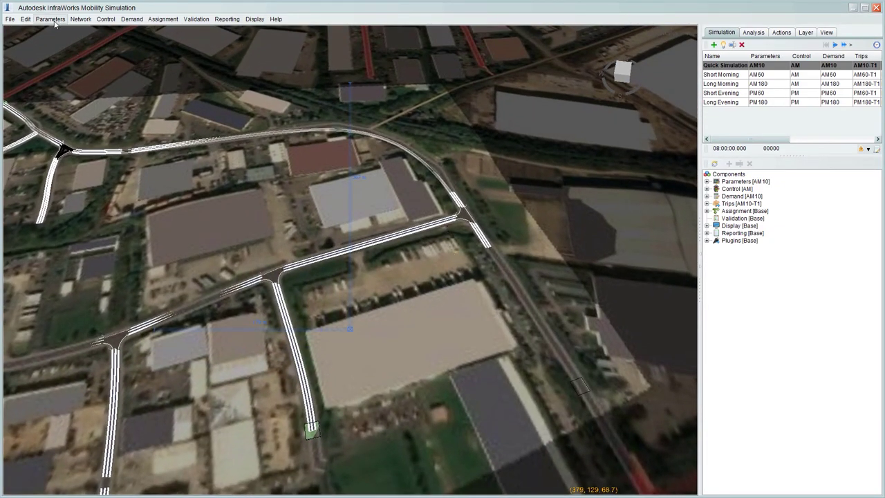
left_click(132, 19)
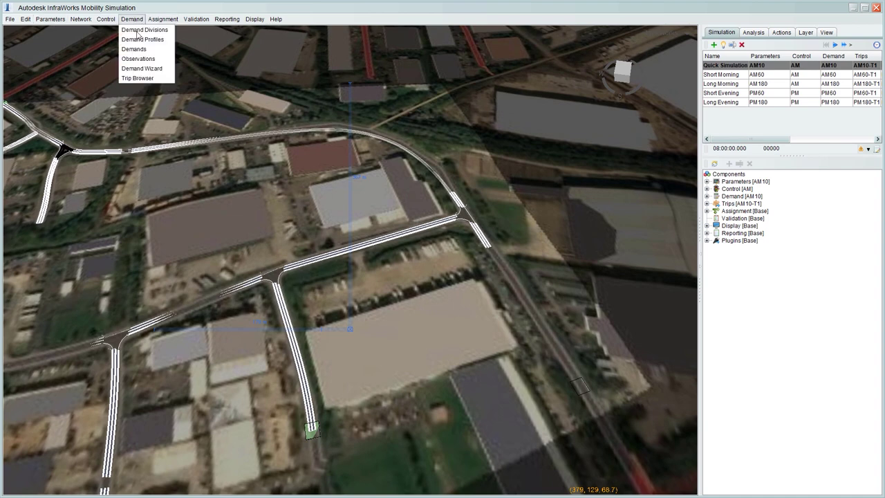
left_click(139, 47)
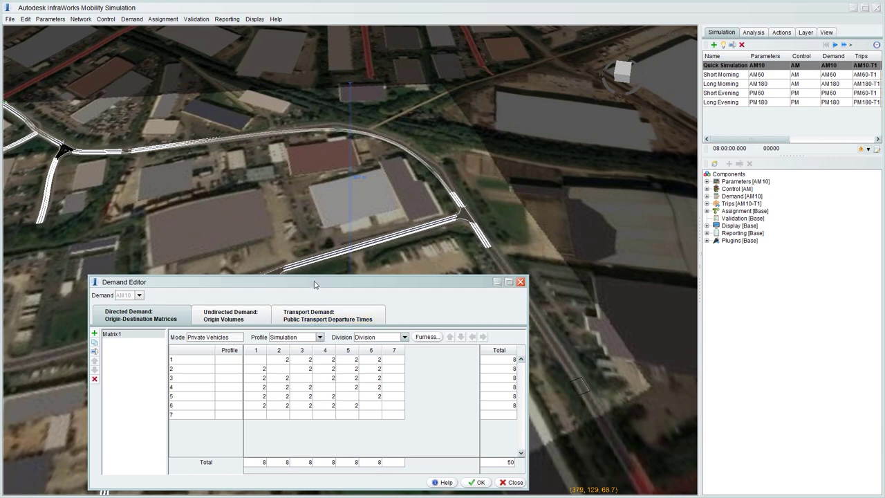
left_click_drag(314, 283, 305, 158)
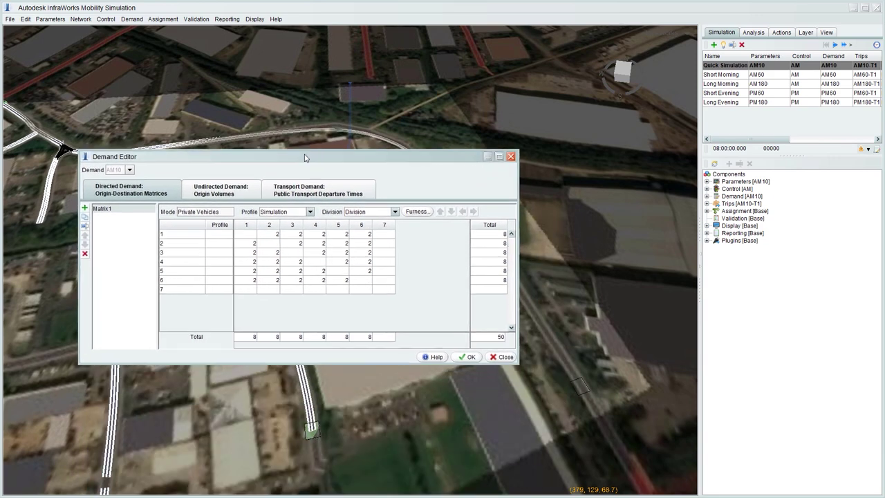
Step: Set the AM10 demand from zone 1 to each of zones 2 through 6 to 40 trips
left_click(276, 235)
type("40")
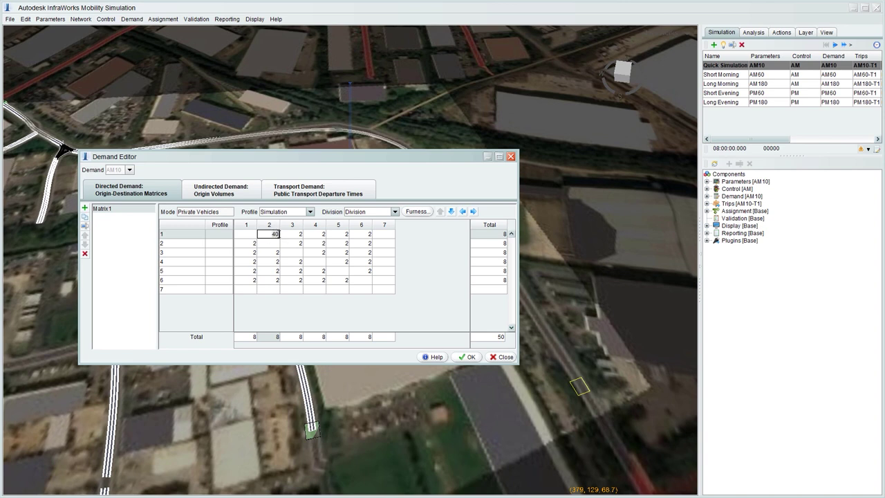
left_click(287, 236)
type("40")
left_click(316, 235)
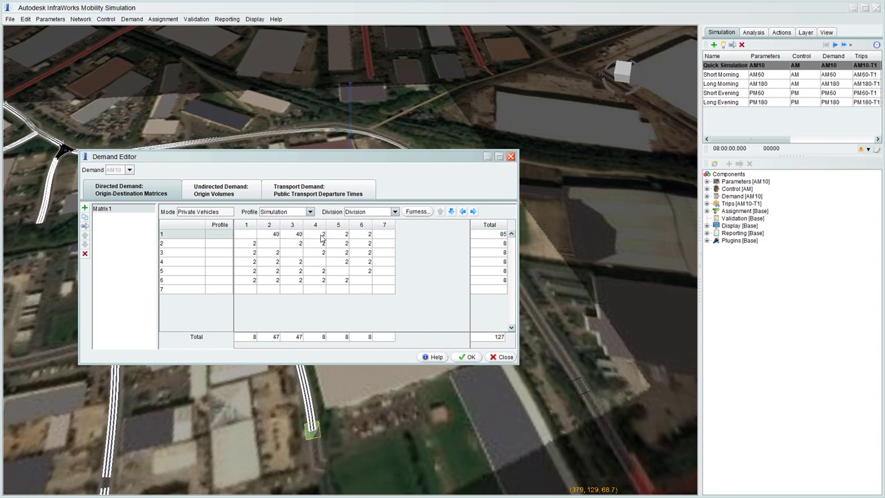
type("40")
left_click(338, 235)
type("40")
left_click(361, 235)
type("40")
Step: Set the demand from zone 2 to zones 1, 3, 4, 5 and 6 to 40 trips each
left_click(367, 246)
type("40")
left_click(338, 244)
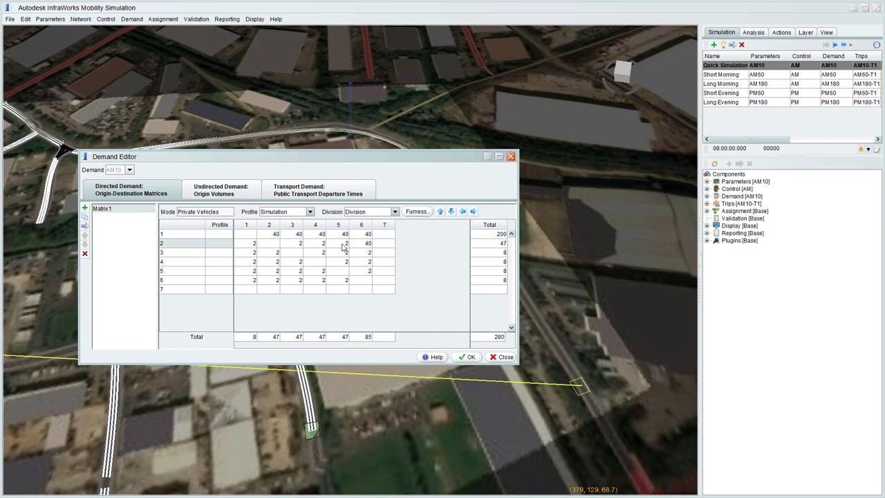
type("40")
left_click(315, 244)
type("40")
left_click(291, 246)
type("40")
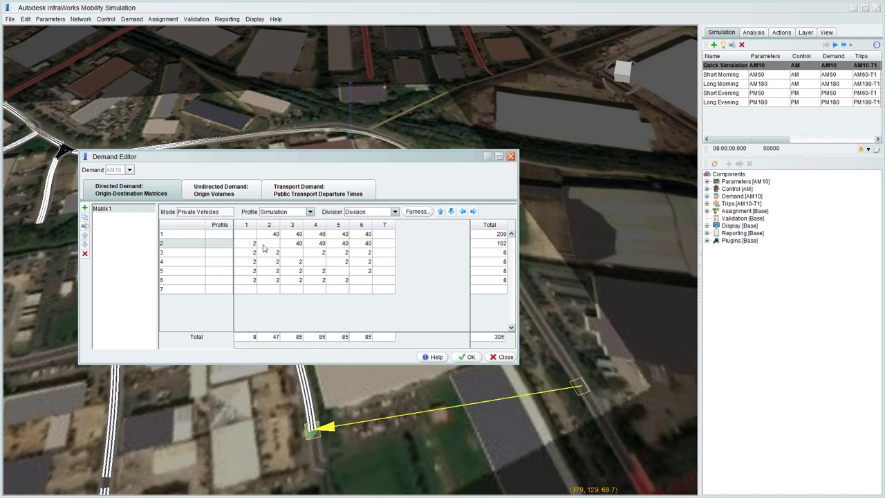
left_click(250, 244)
type("40")
Step: Set the demand from zone 3 to zones 1, 2, 4, 5 and 6 to 40 trips each
left_click(253, 253)
type("40")
left_click(269, 254)
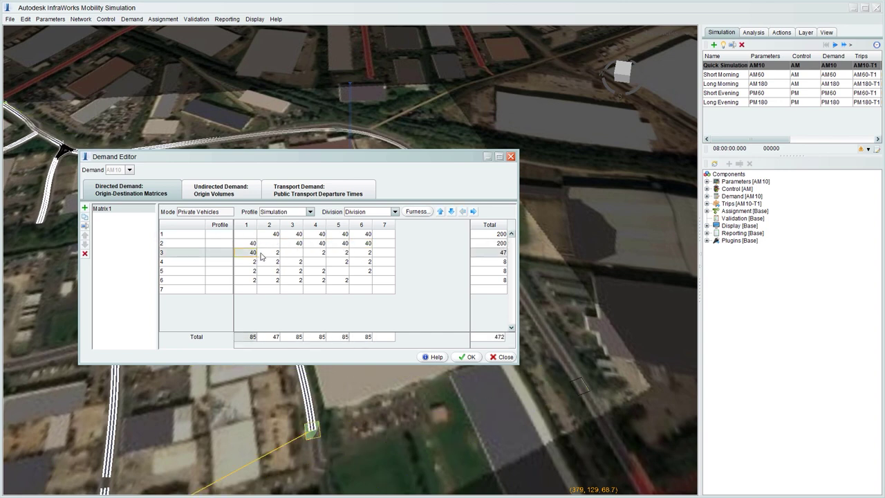
type("40")
left_click(316, 254)
type("40")
left_click(353, 256)
type("40")
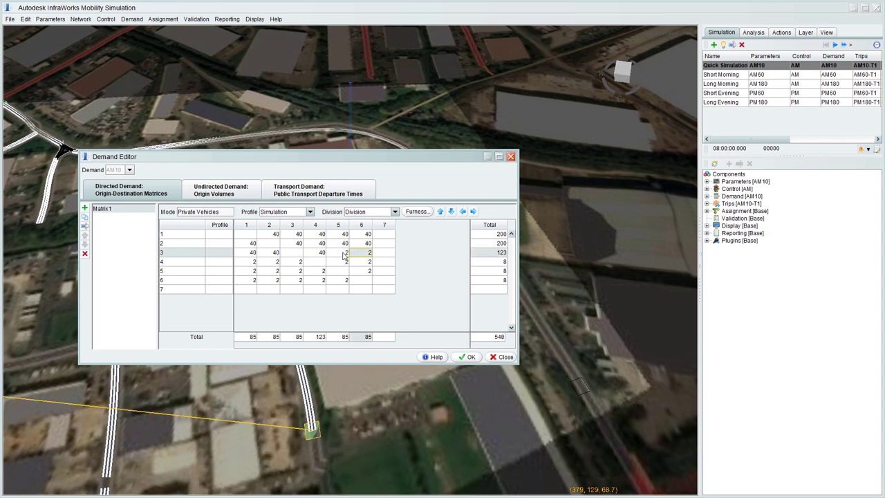
left_click(369, 254)
type("40")
Step: Set the demand between zones 4, 5 and 6 to 40 trips in every direction
left_click(368, 263)
type("40")
left_click(346, 263)
type("40")
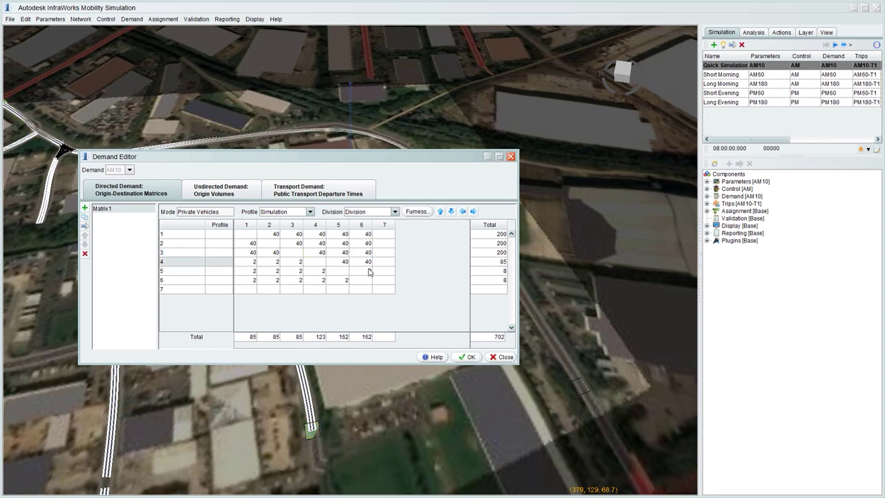
left_click(370, 272)
type("40")
left_click(345, 280)
type("4040")
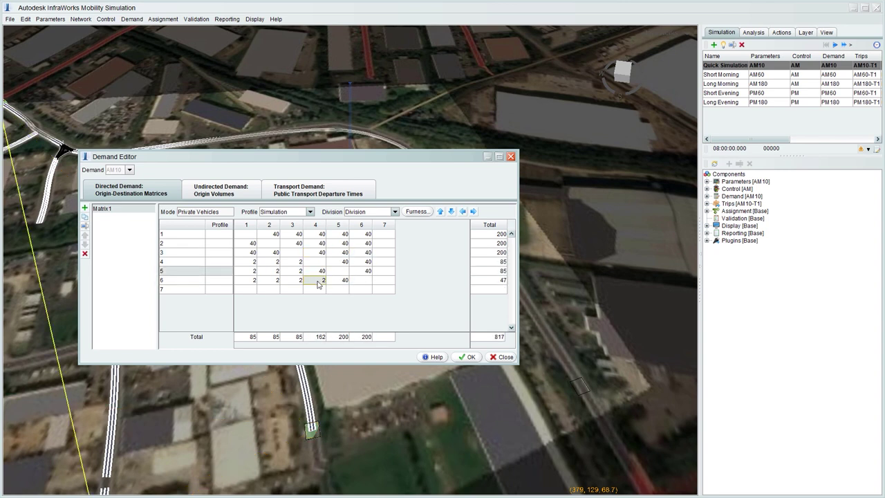
left_click(322, 280)
type("40")
Step: Set the demand from zones 4, 5 and 6 to zone 3 to 40 trips each
left_click(299, 271)
type("40")
left_click(299, 280)
type("40")
left_click(299, 262)
type("40")
Step: Set the demand from zones 4, 5 and 6 to zone 2 to 40 trips each
left_click(276, 263)
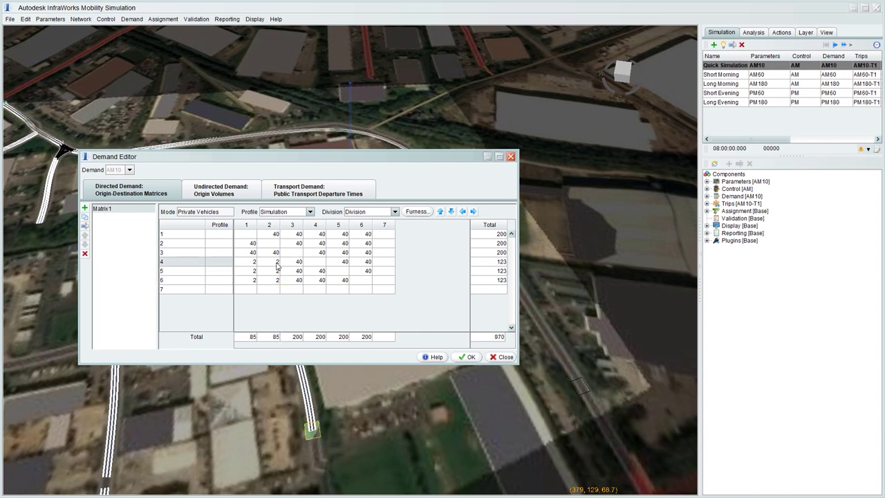
type("40")
left_click(276, 271)
type("40")
left_click(276, 280)
type("40")
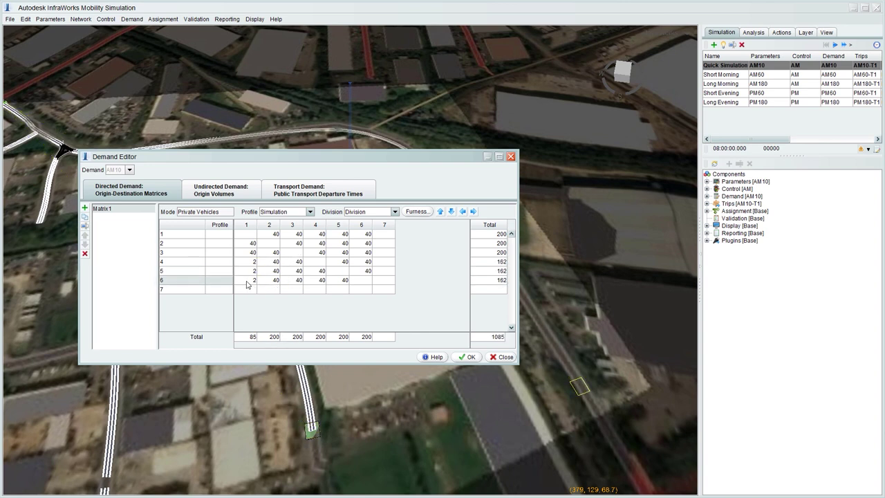
Step: Set the demand from zones 4, 5 and 6 to zone 1 to 40 trips each and accept the matrix
left_click(250, 281)
type("40")
left_click(251, 272)
type("40")
left_click(251, 263)
type("40")
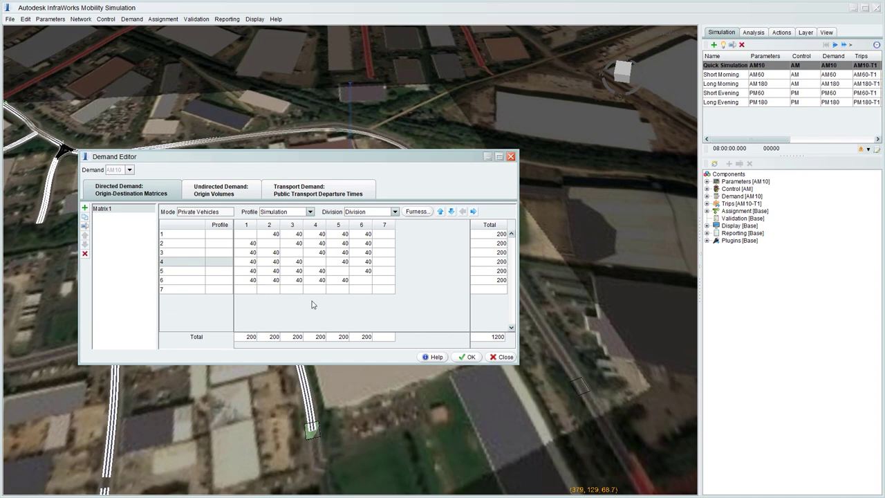
left_click(473, 358)
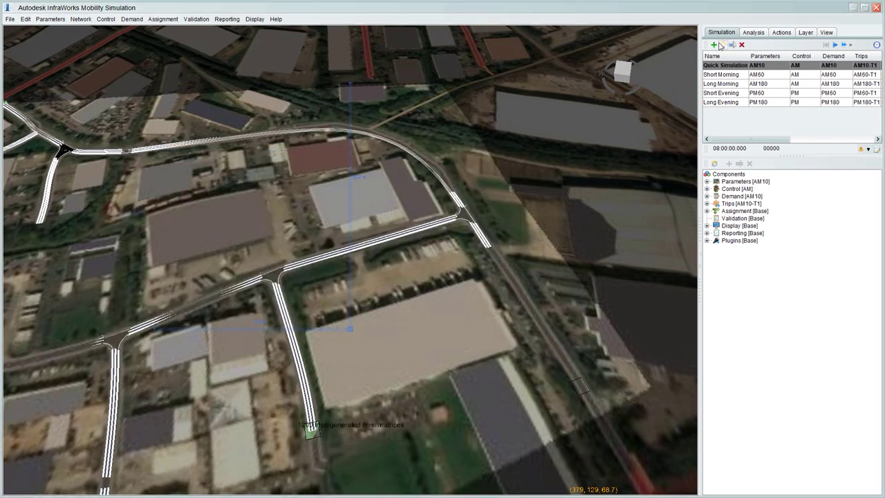
Step: Open the adjustment settings of Intersection 2, where Caswell Road meets Salthouse Road
scroll(466, 218, "up", 5)
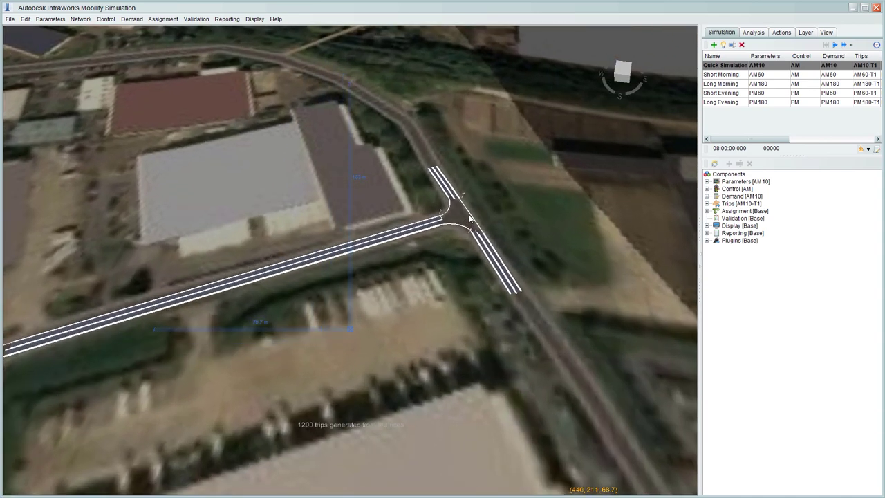
scroll(466, 219, "up", 4)
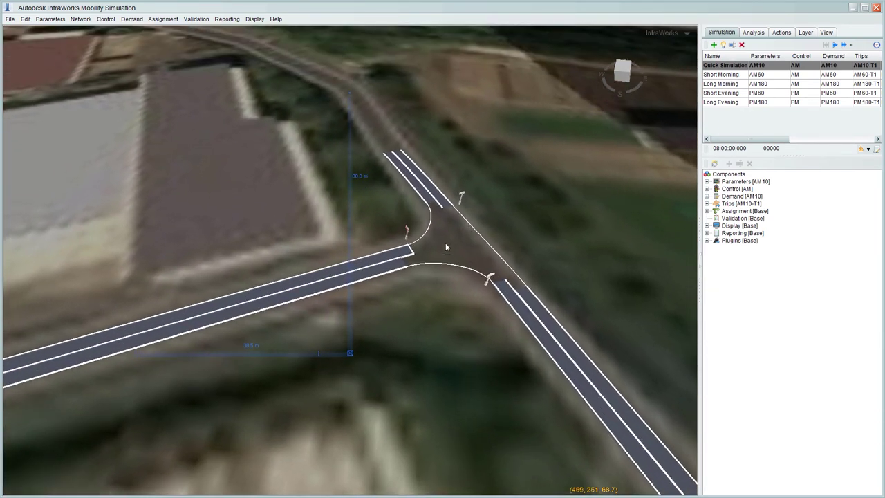
left_click(445, 244)
right_click(445, 244)
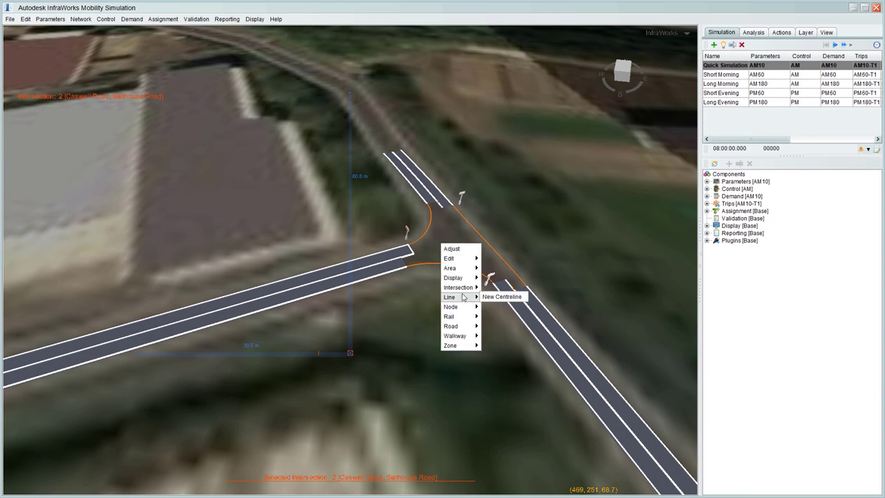
mouse_move(462, 287)
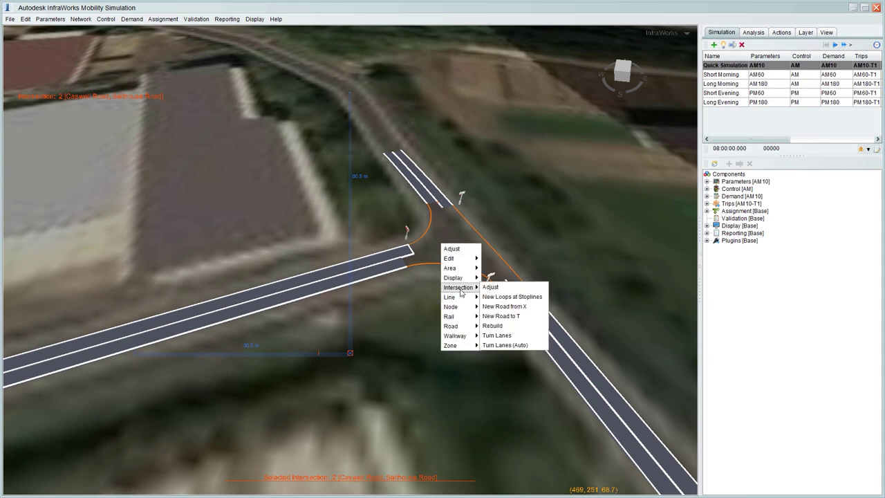
left_click(498, 289)
left_click_drag(628, 186, 539, 115)
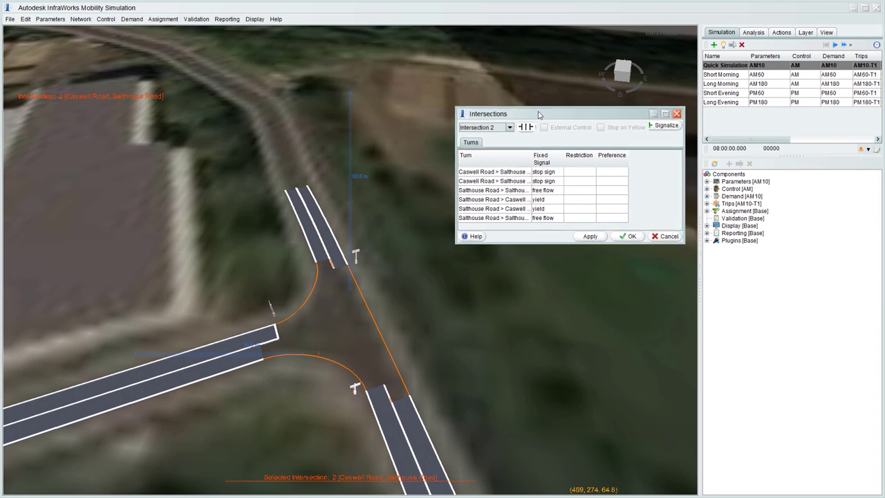
Step: Compare the two Caswell Road turns of Intersection 2 by highlighting their movements and viewing the fixed signal options
left_click(542, 175)
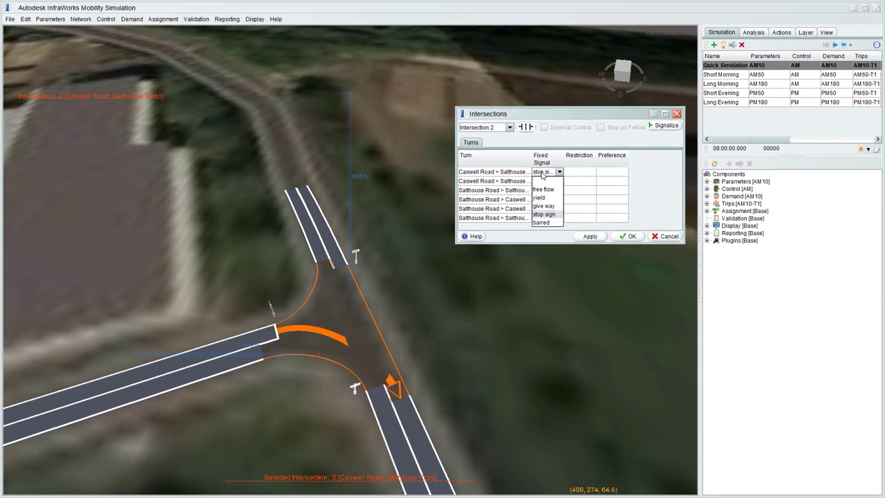
left_click(515, 181)
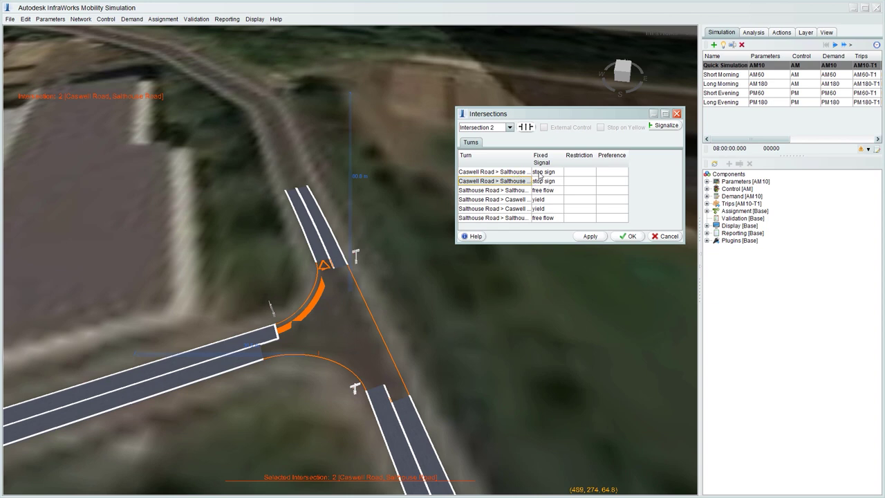
left_click(527, 173)
left_click(551, 174)
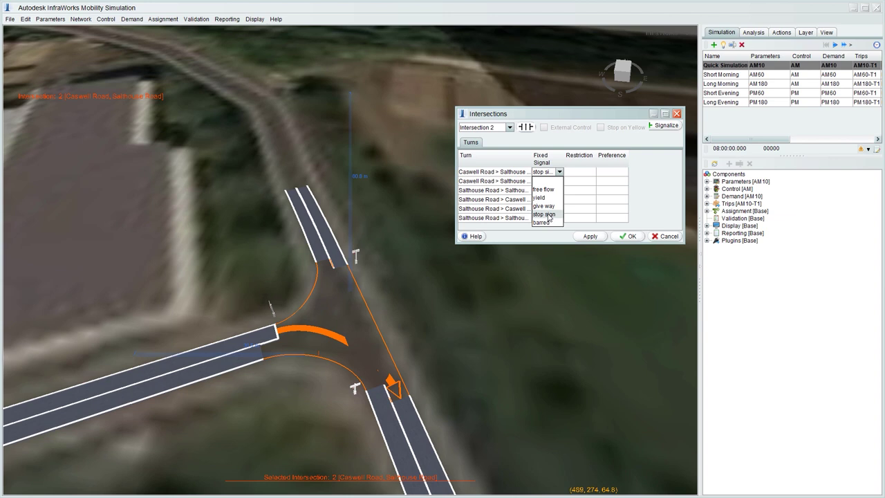
left_click(524, 160)
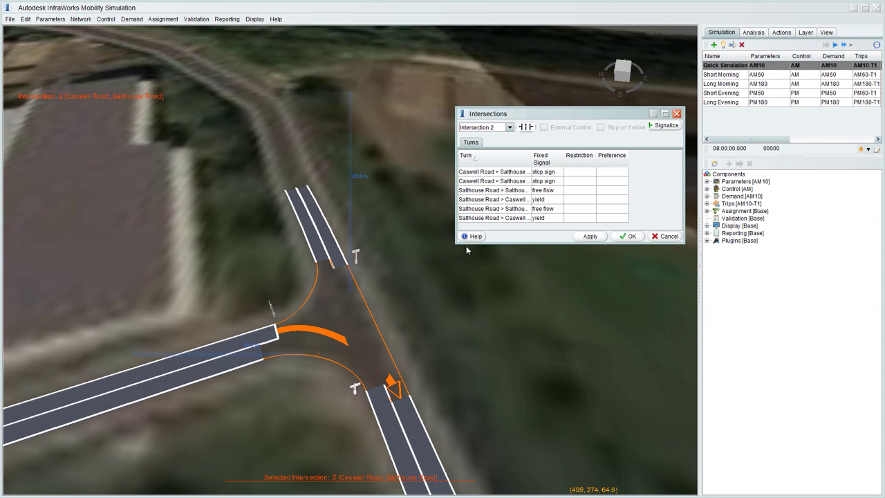
Step: Set the fixed signal of the Caswell Road right turn onto southbound Salthouse Road to barred and apply the intersection settings
left_click(495, 173)
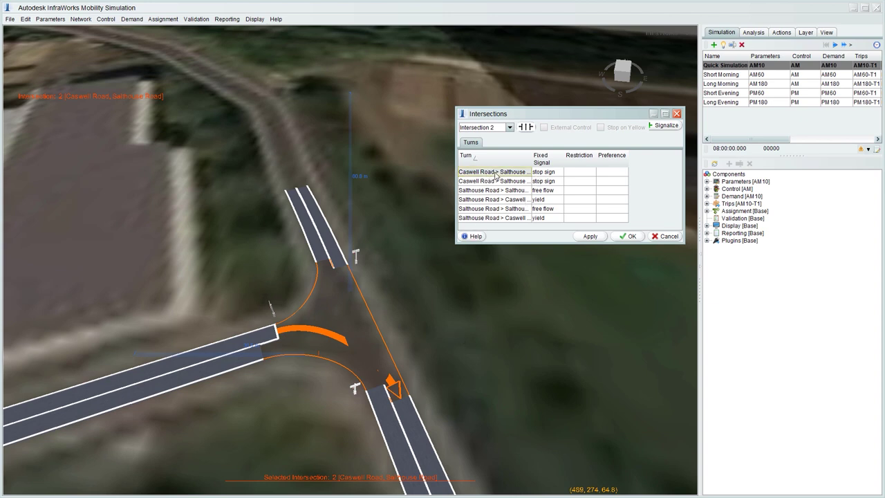
left_click(558, 172)
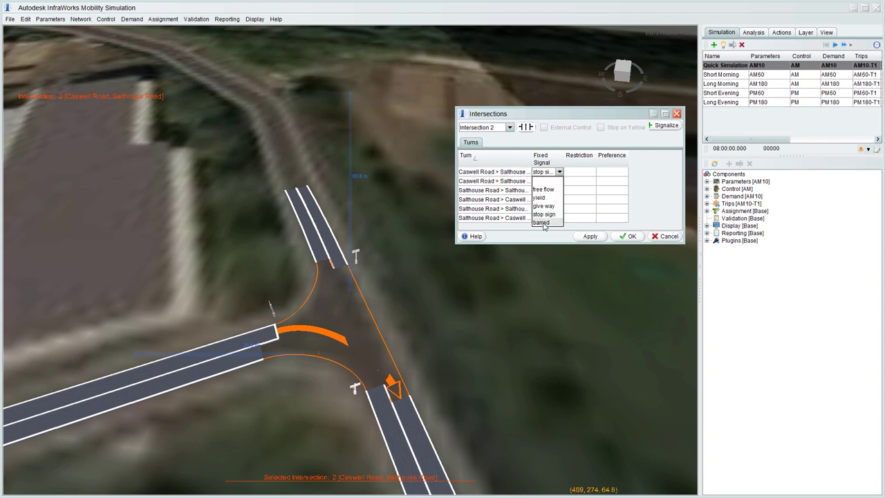
left_click(542, 223)
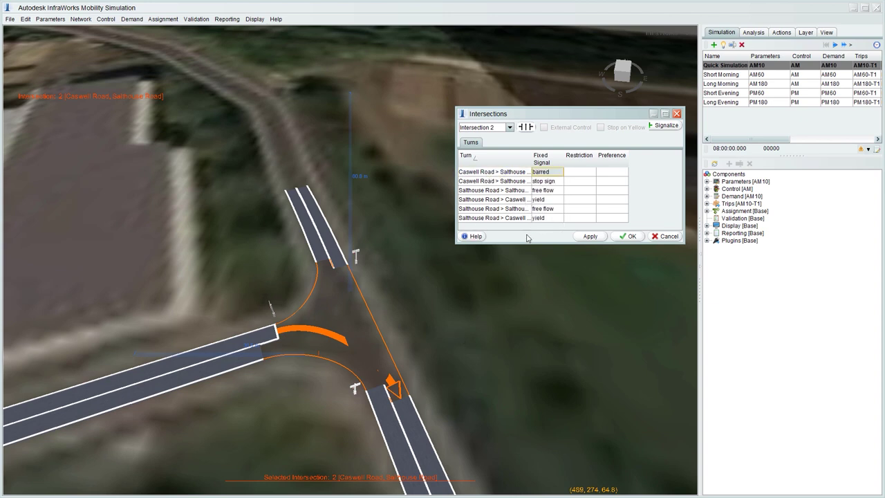
left_click(592, 237)
left_click(632, 237)
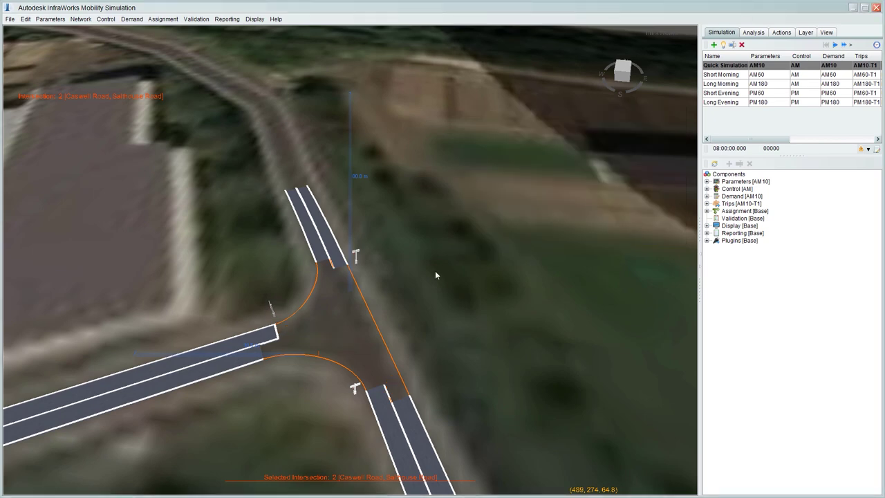
Step: Create a new simulation under the suggested name Simulation and start running it
scroll(462, 257, "down", 5)
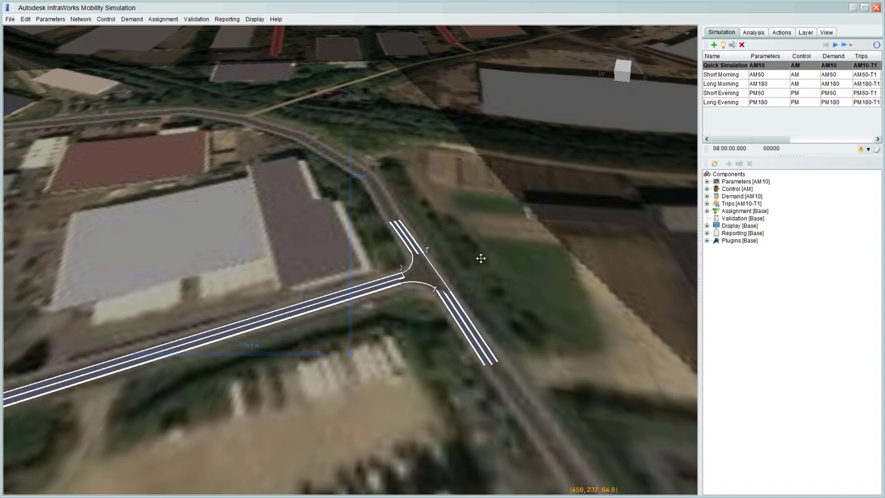
left_click_drag(480, 259, 508, 244)
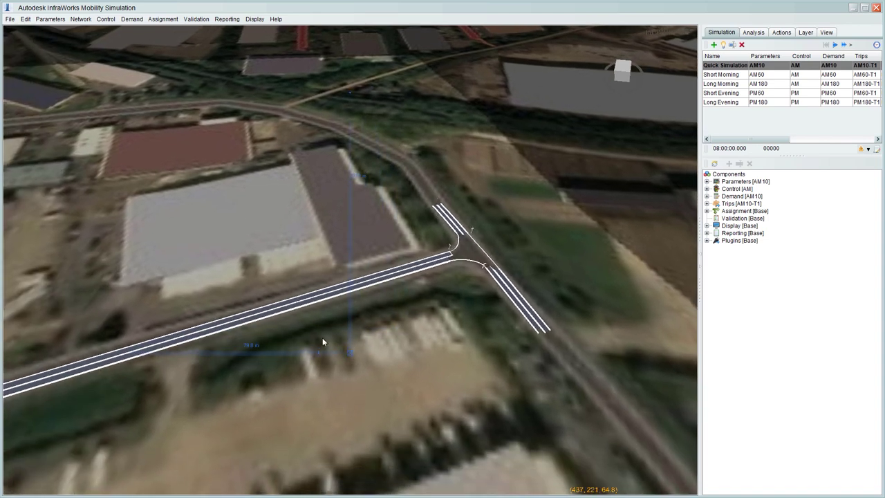
left_click(715, 46)
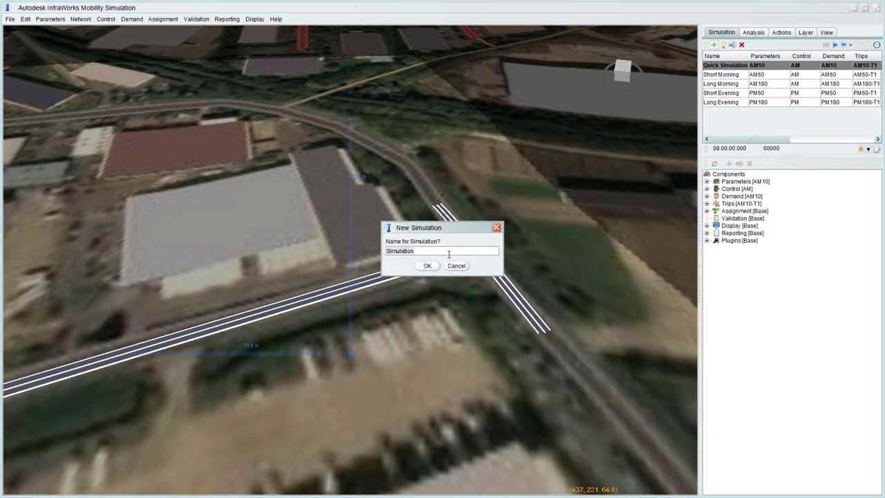
left_click(433, 266)
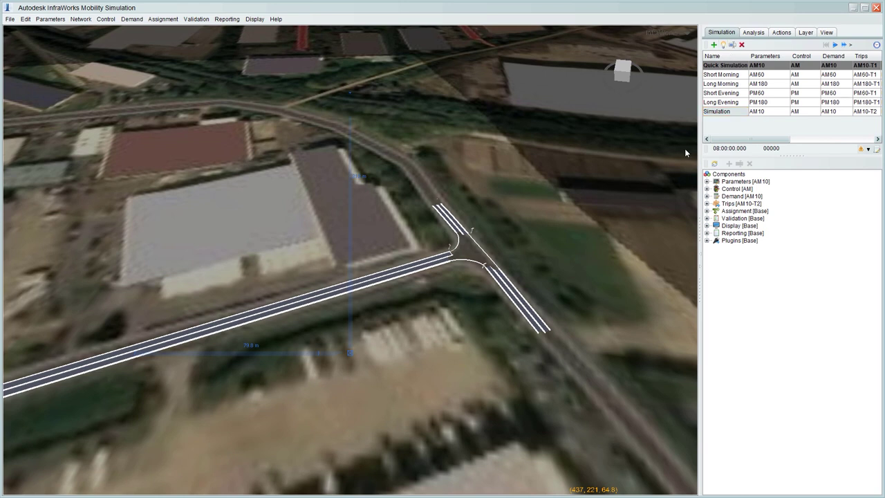
left_click(835, 45)
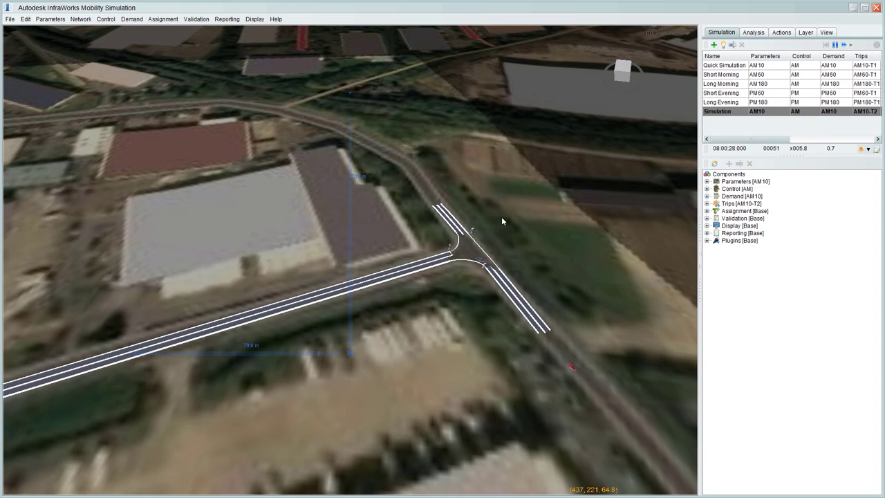
Step: Examine the running traffic across the network, at the roundabout and at the Caswell Road and Salthouse Road intersection
scroll(526, 202, "down", 5)
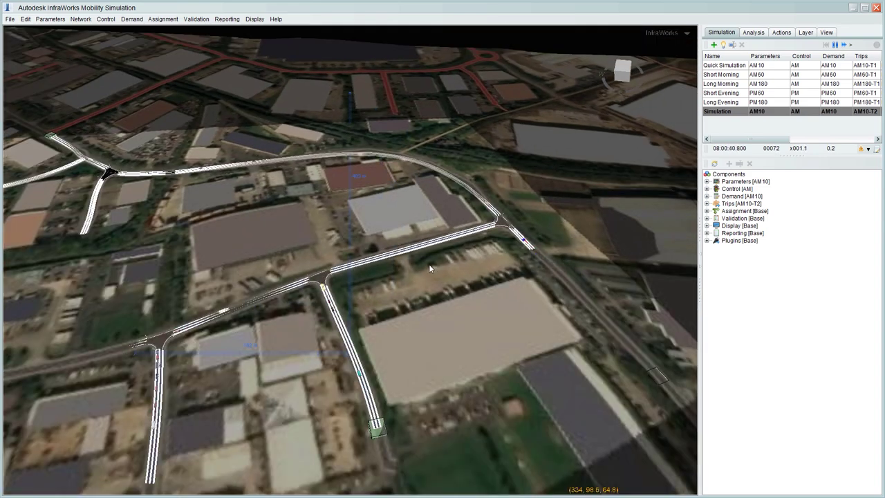
left_click_drag(430, 268, 498, 225)
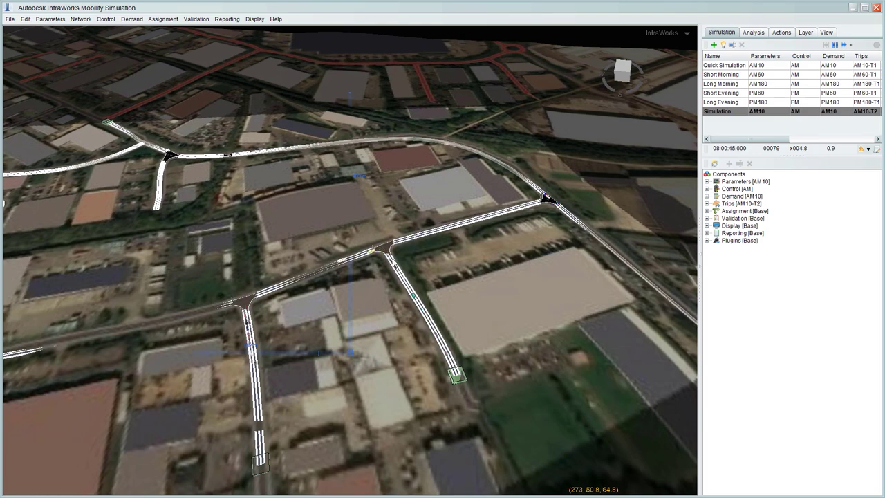
left_click_drag(188, 288, 497, 232)
left_click_drag(170, 346, 377, 335)
scroll(375, 334, "up", 3)
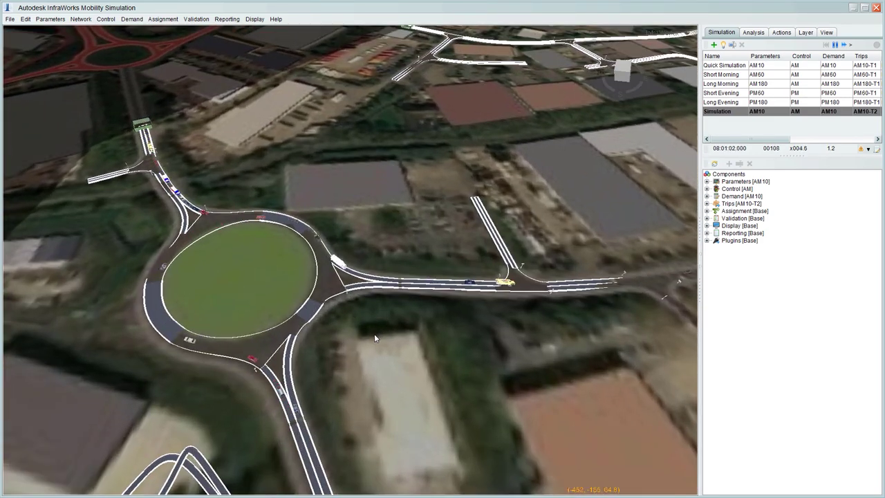
scroll(374, 333, "down", 6)
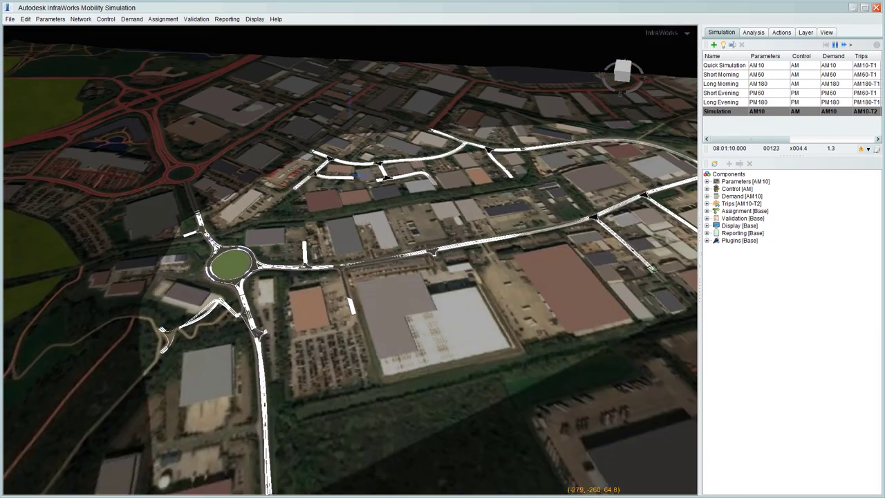
scroll(504, 202, "up", 5)
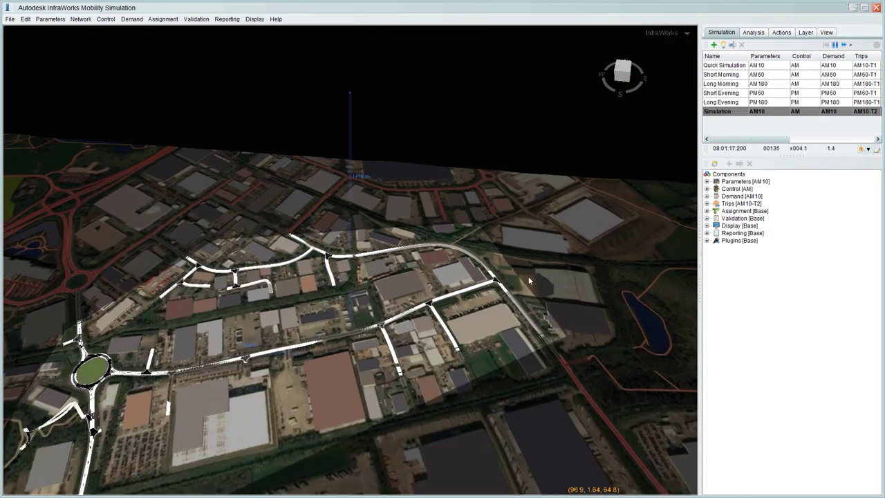
scroll(511, 260, "up", 5)
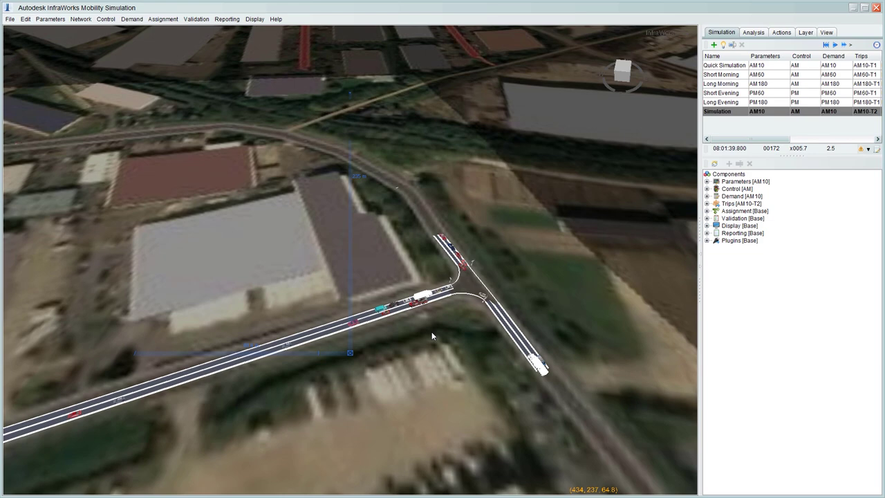
scroll(431, 332, "up", 3)
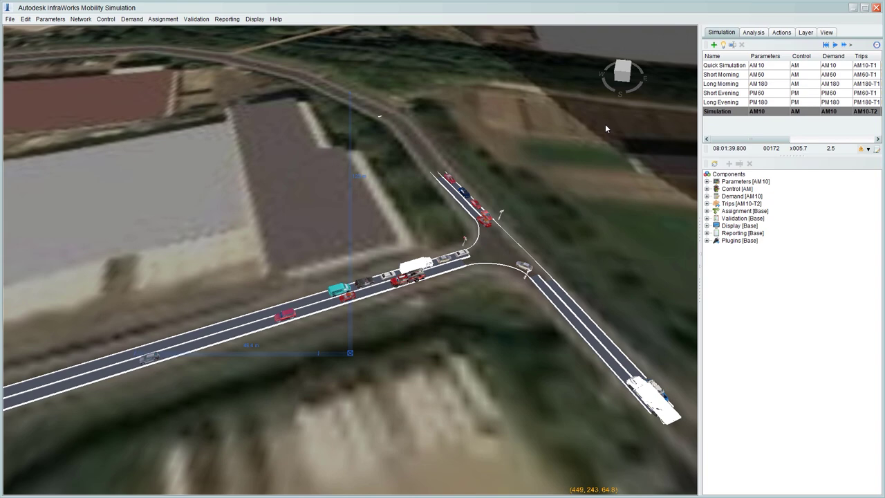
Step: Add a Standard Walk walkway 2.00 m wide and 44.4 m long in plan view, near the Caswell Road and Salthouse Road intersection
left_click(625, 70)
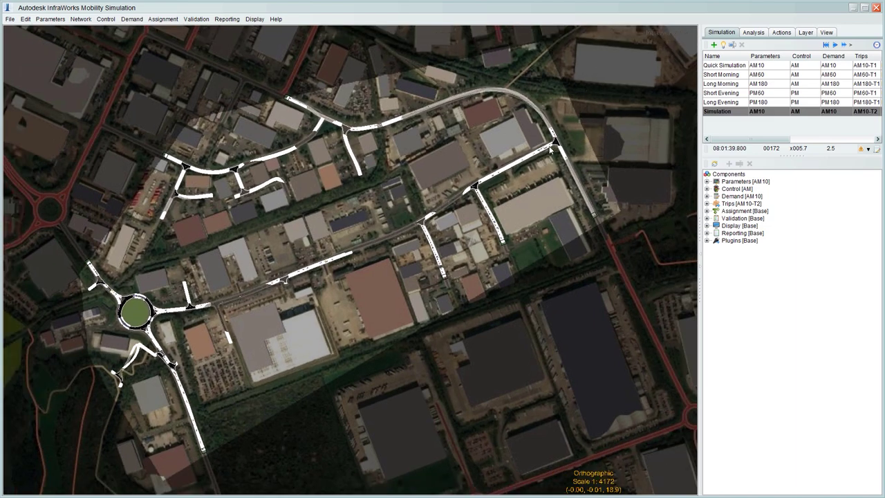
scroll(504, 207, "up", 5)
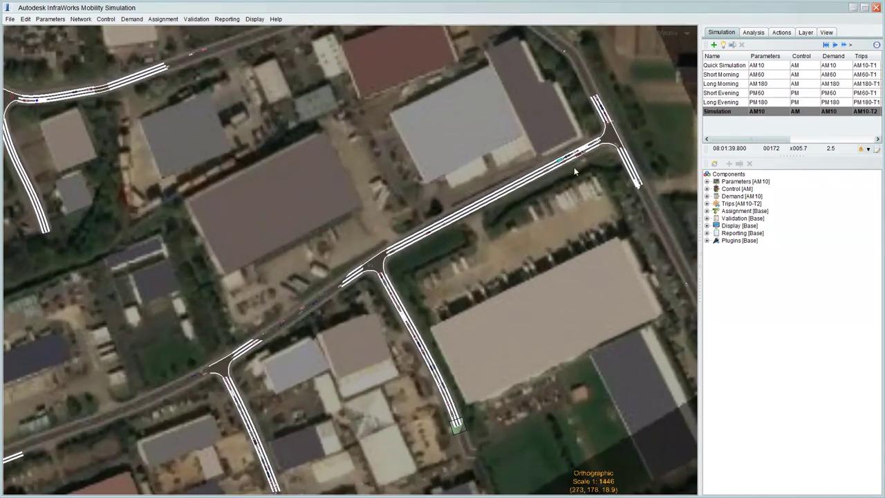
left_click_drag(574, 167, 516, 276)
scroll(516, 277, "up", 5)
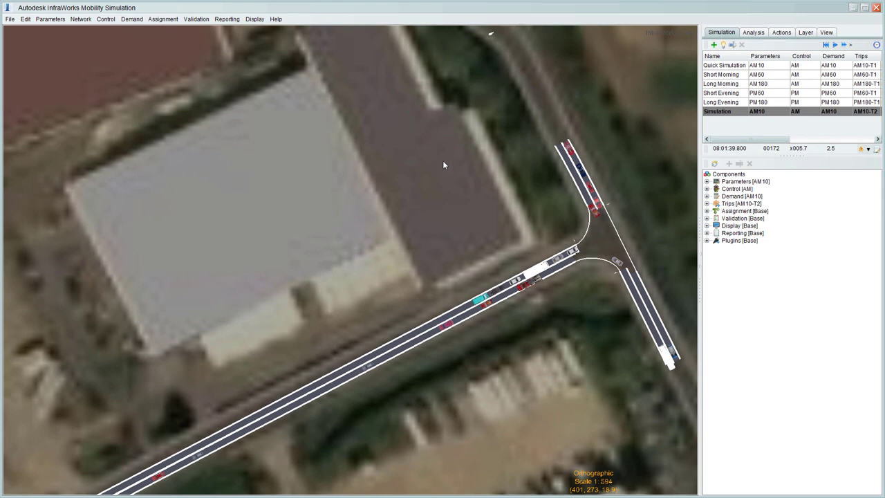
right_click(457, 167)
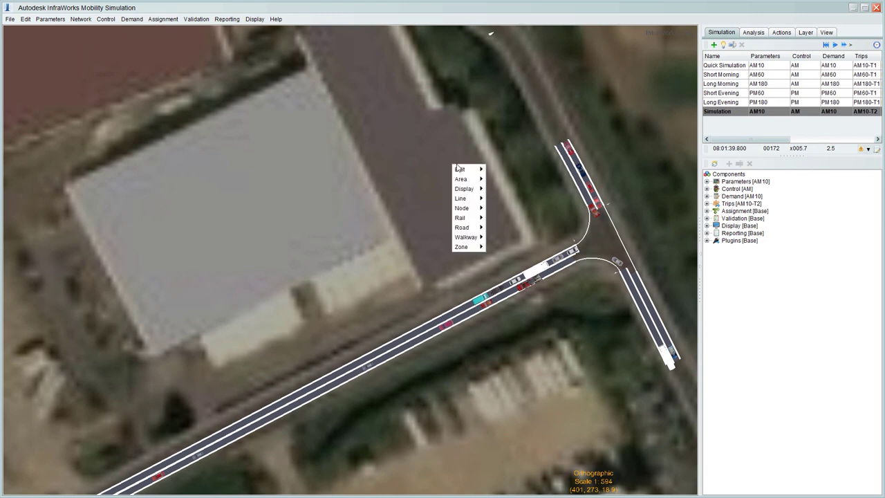
mouse_move(475, 239)
left_click(512, 247)
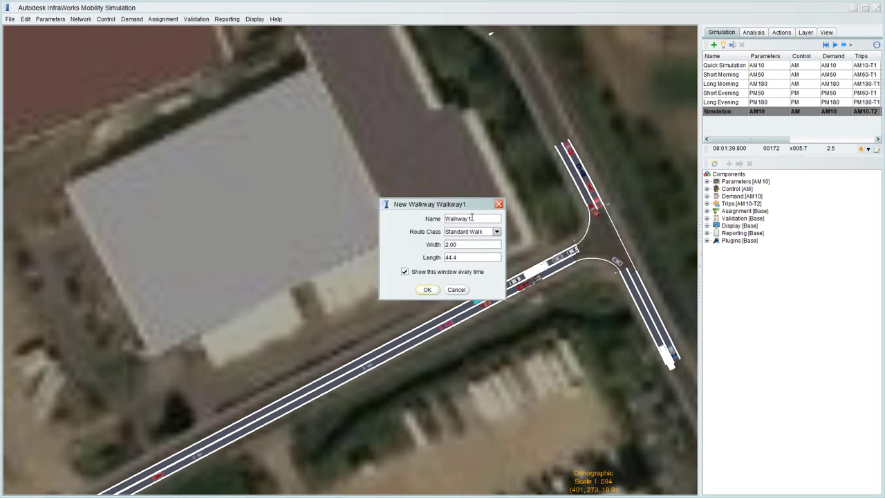
left_click(428, 290)
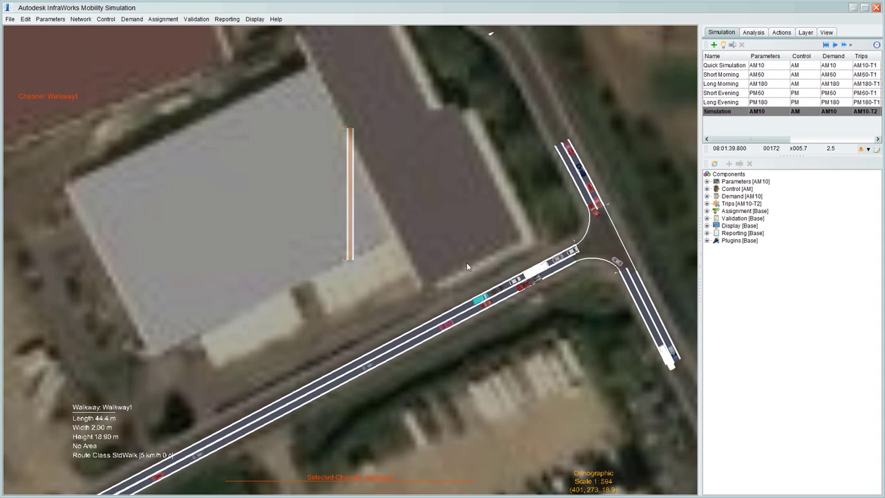
left_click(466, 263)
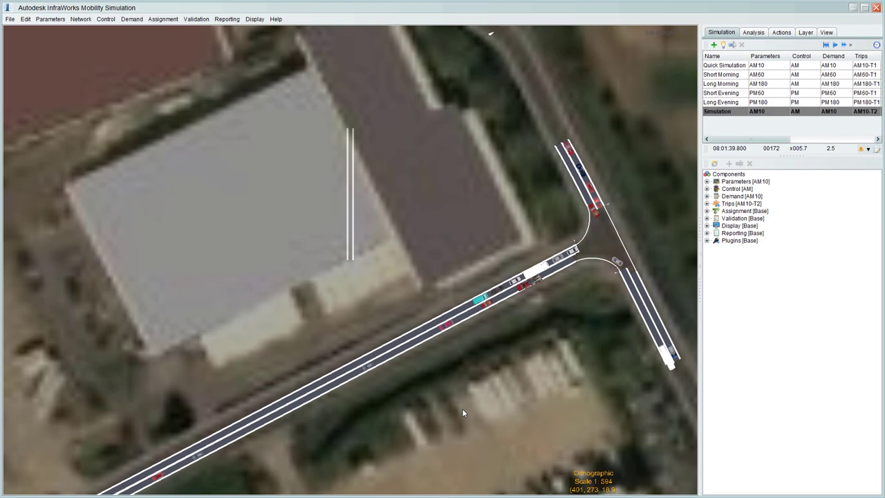
Step: Compare the walkway's elevation with Caswell Road and inspect the height settings of the Caswell Road lane without changing them
right_click_drag(462, 413, 369, 211)
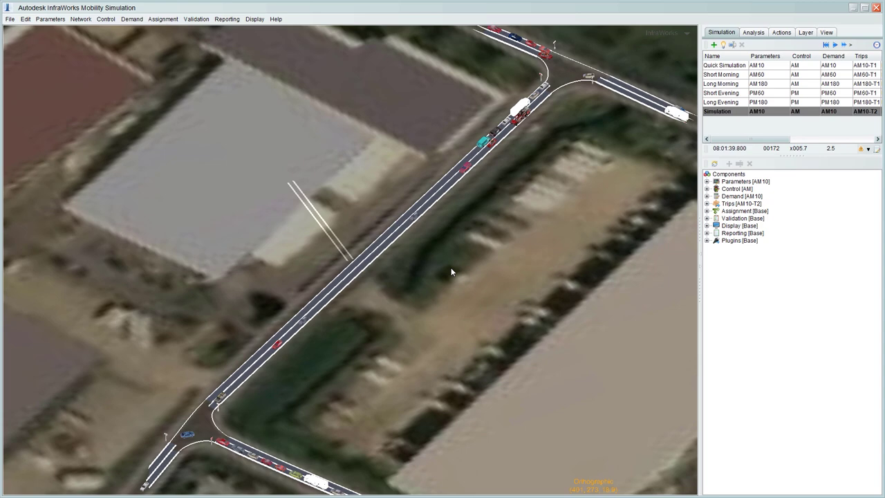
scroll(456, 257, "down", 10)
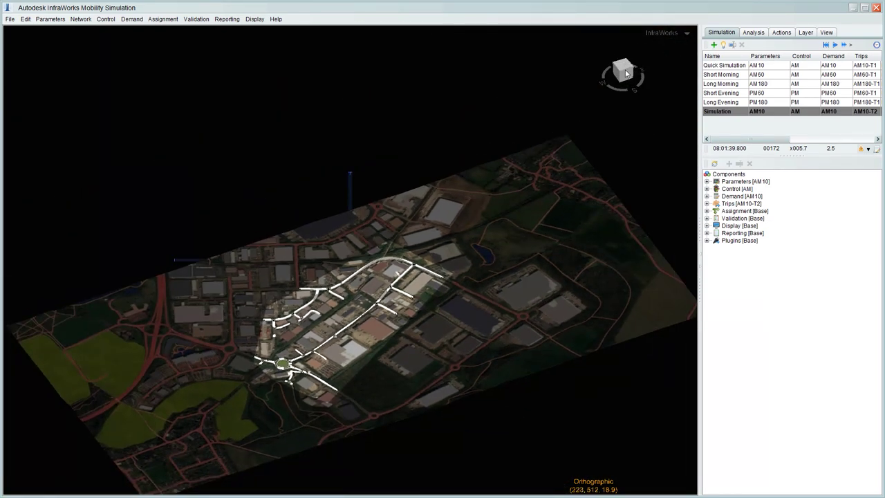
left_click(623, 67)
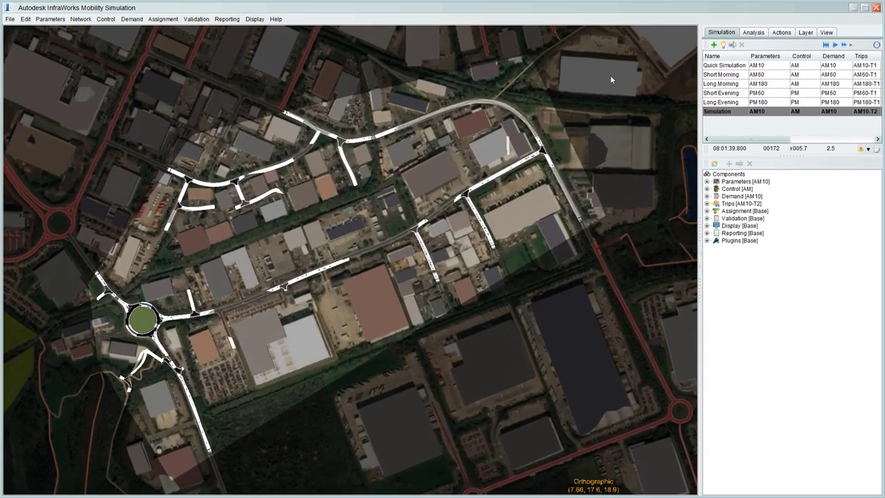
scroll(534, 125, "up", 10)
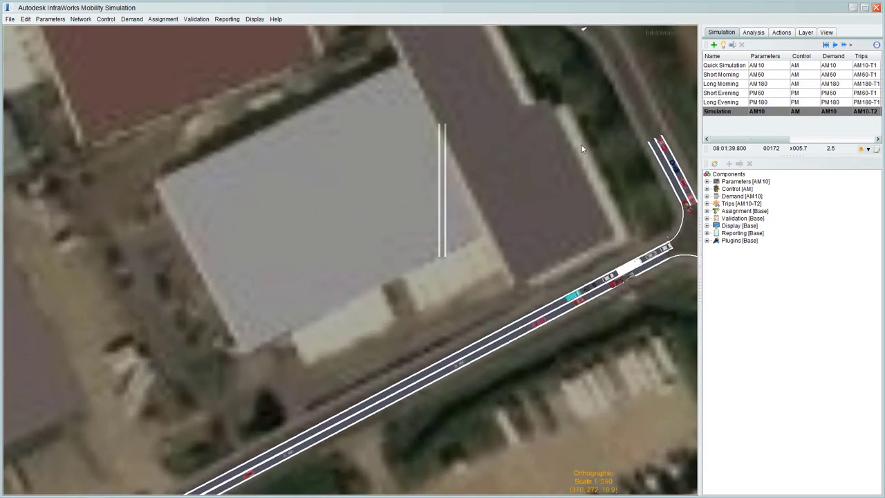
left_click_drag(581, 144, 503, 172)
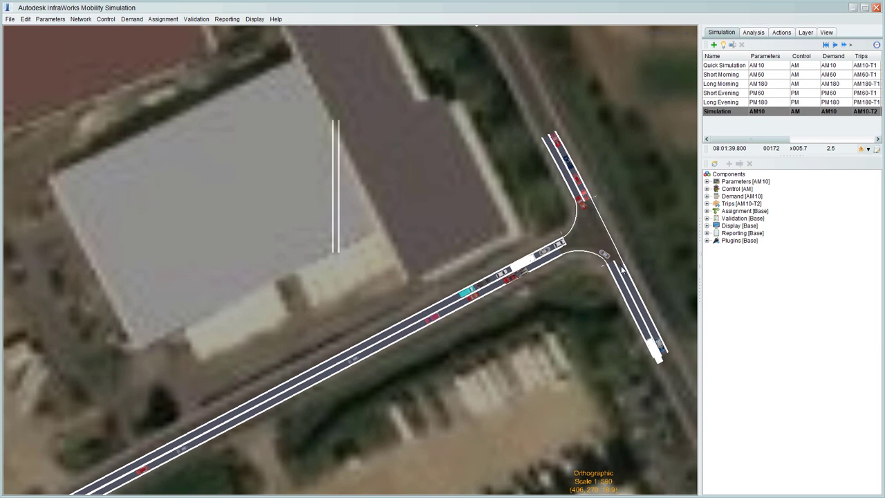
left_click(453, 303)
right_click(451, 302)
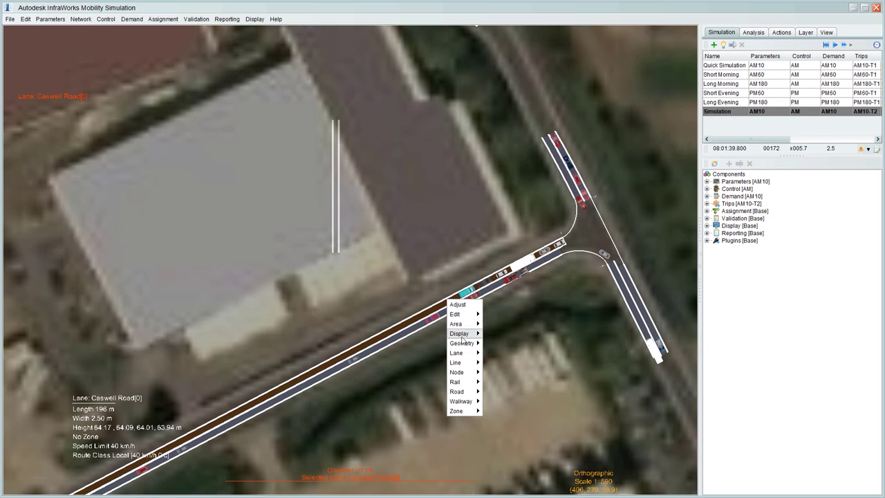
mouse_move(462, 344)
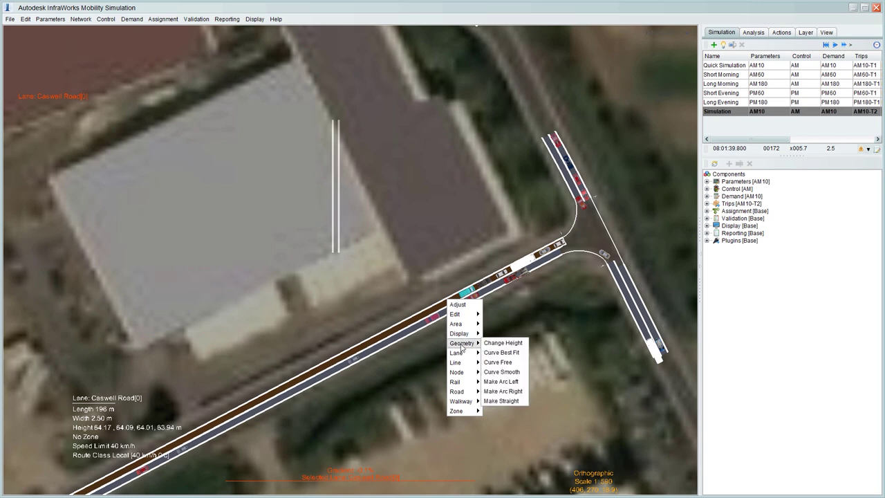
left_click(510, 343)
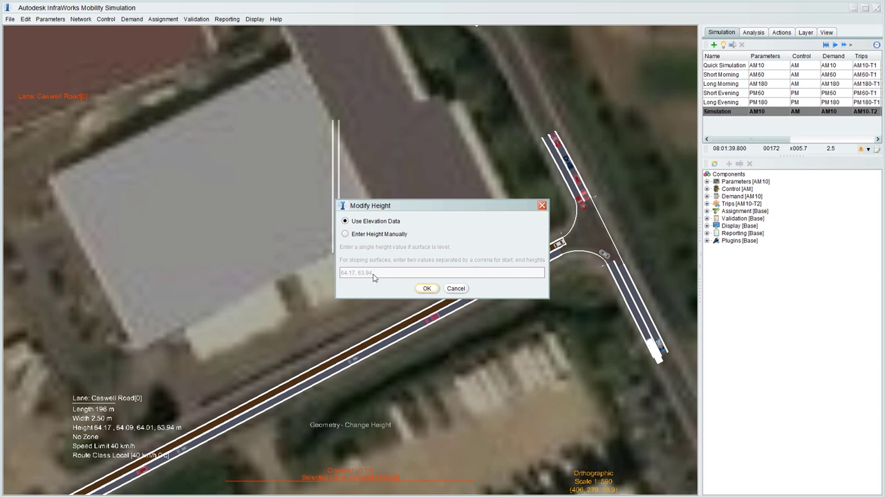
left_click(456, 289)
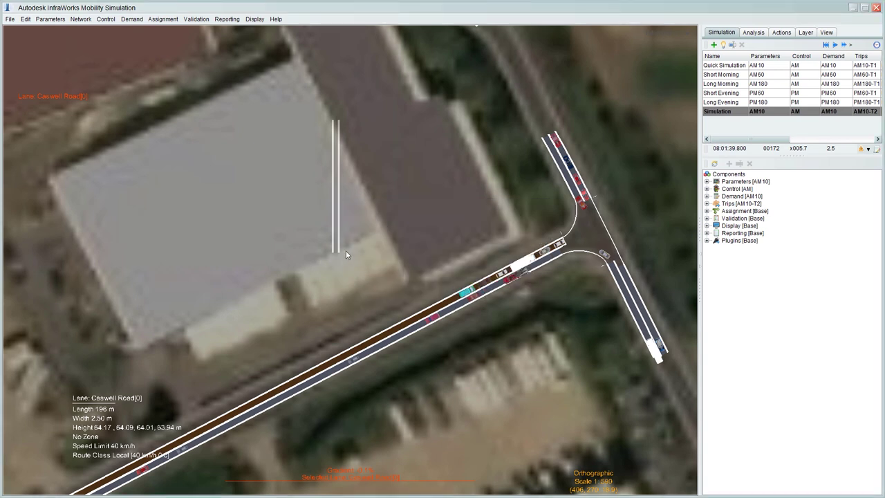
left_click(345, 247)
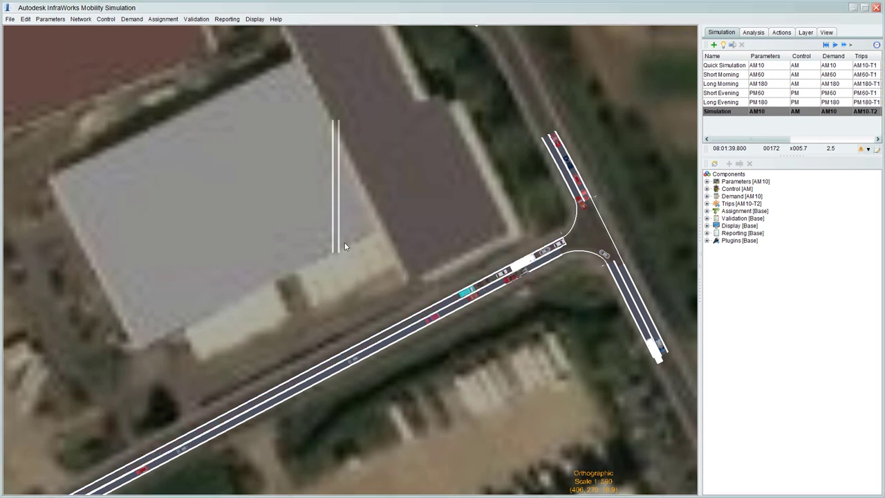
Step: Set the walkway's height manually to 64 and check its level against the road in a tilted view
left_click(337, 197)
right_click(337, 198)
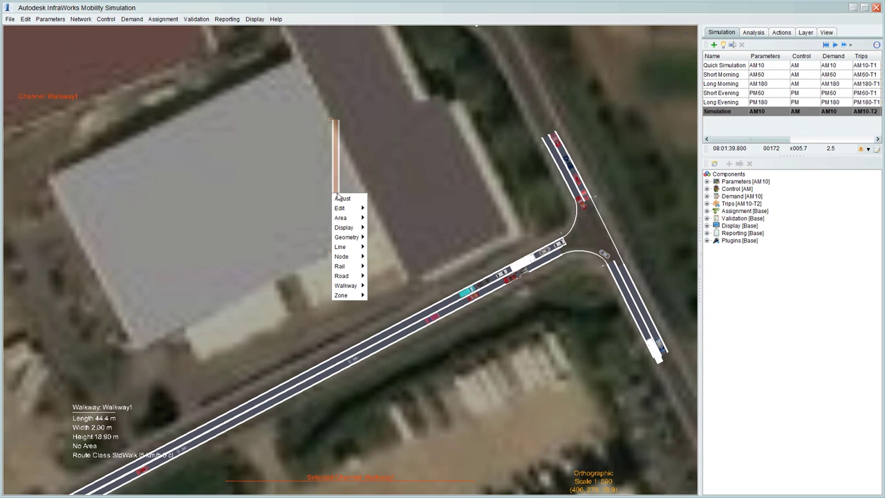
mouse_move(354, 237)
left_click(384, 237)
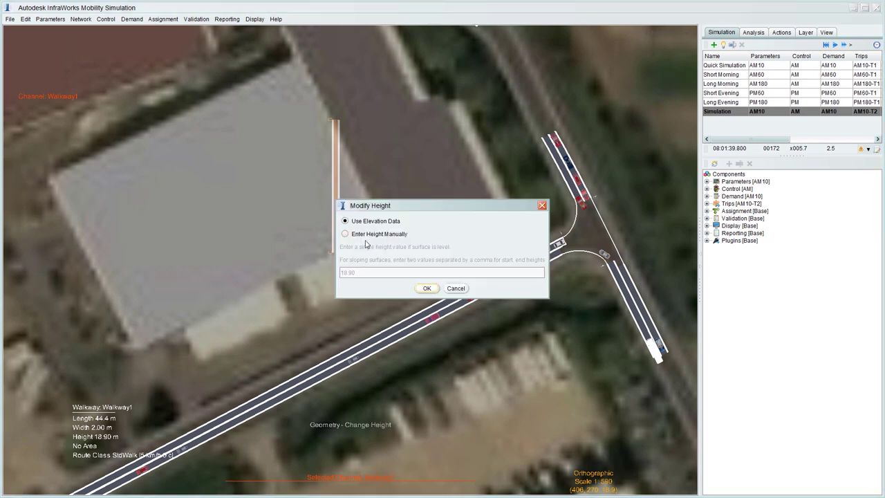
left_click(361, 235)
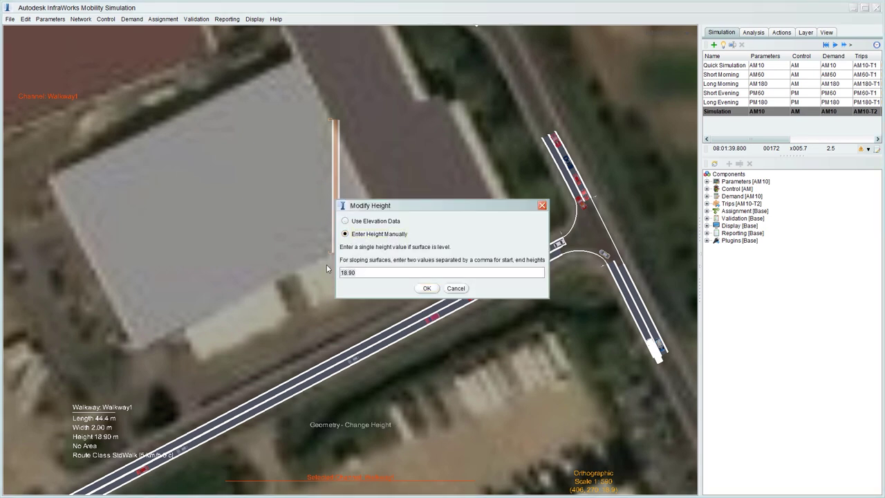
type("64")
left_click(426, 288)
left_click(410, 291)
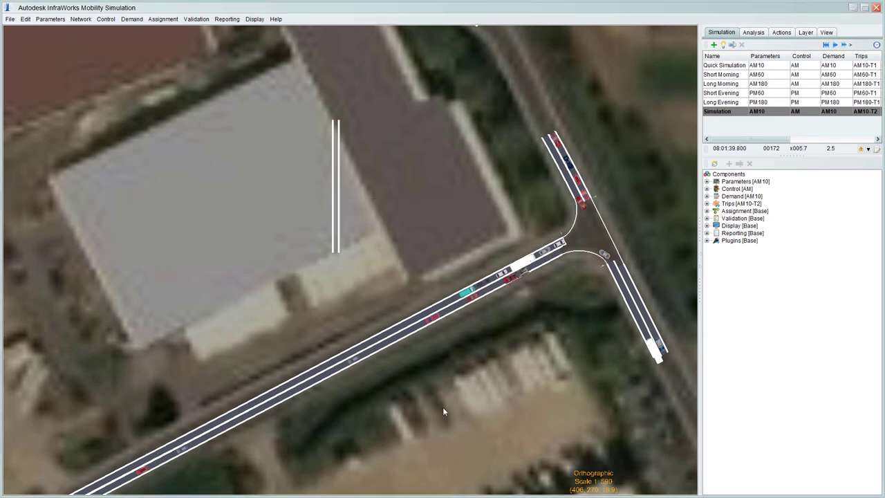
middle_click_drag(432, 395, 396, 321)
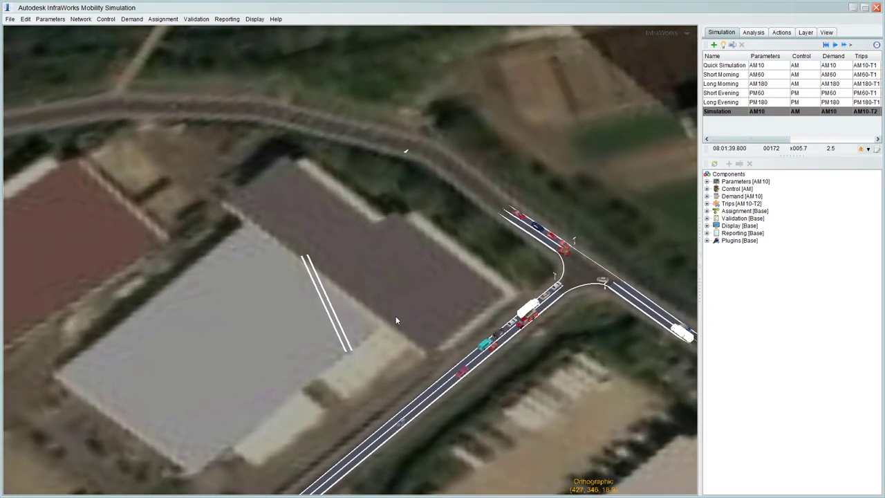
scroll(442, 244, "down", 10)
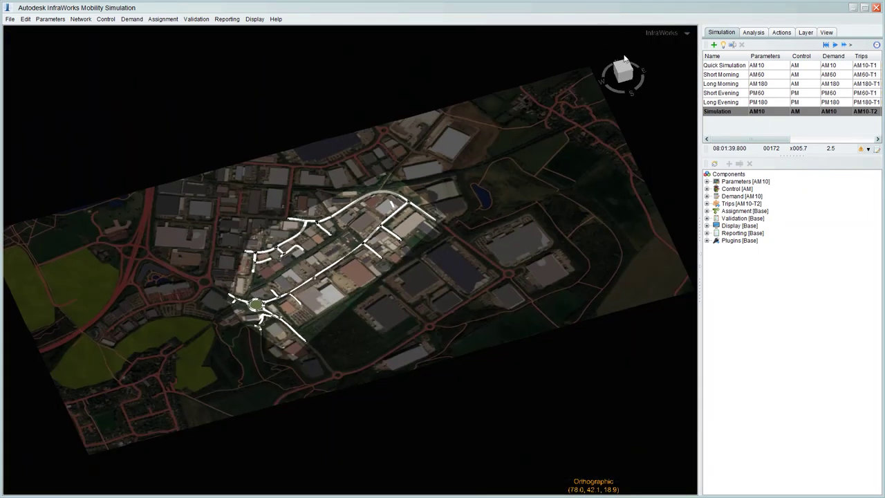
Step: In plan view, show walk centrelines, walk connections, end handles and other handles for the General layer aspect
left_click(623, 63)
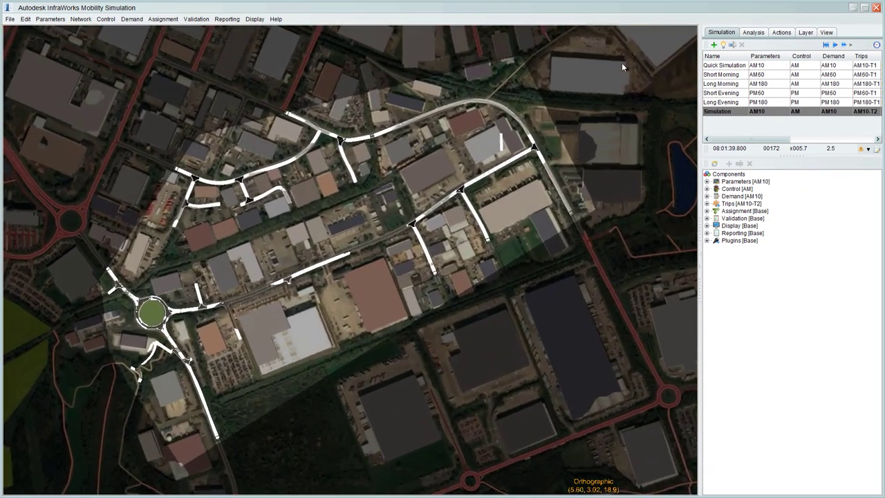
scroll(525, 122, "up", 3)
scroll(525, 121, "up", 6)
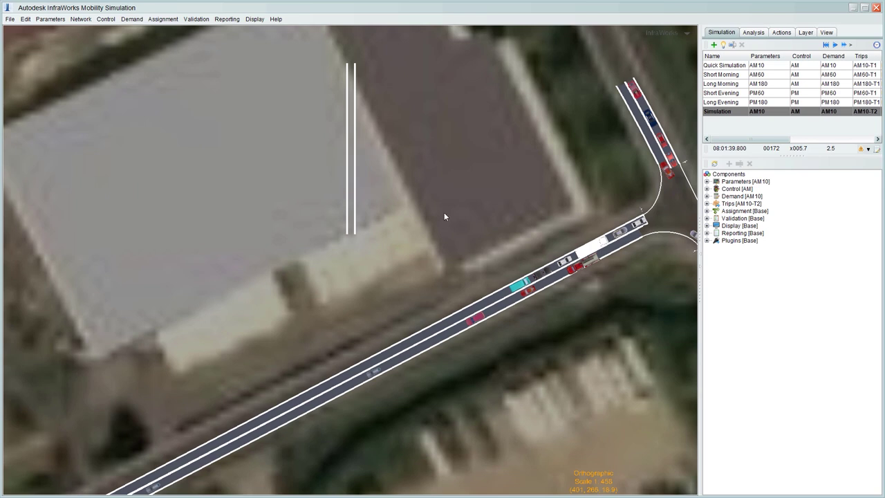
left_click_drag(444, 217, 339, 220)
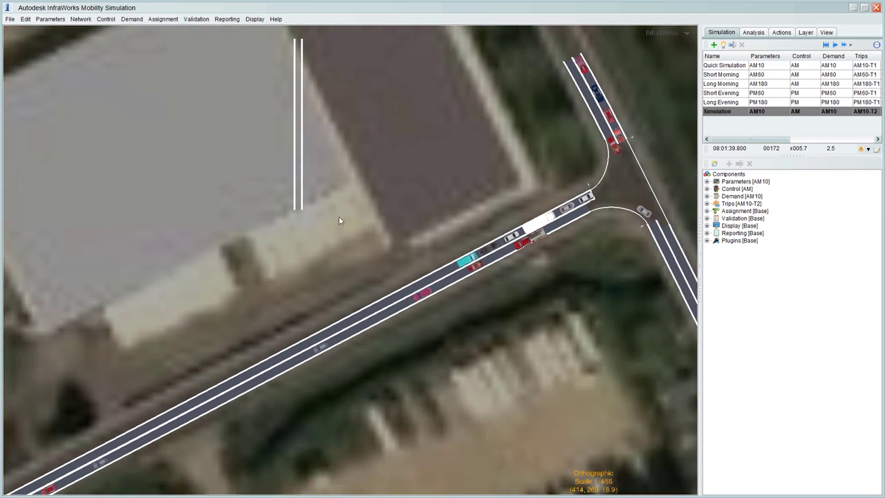
scroll(297, 203, "up", 1)
left_click(298, 204)
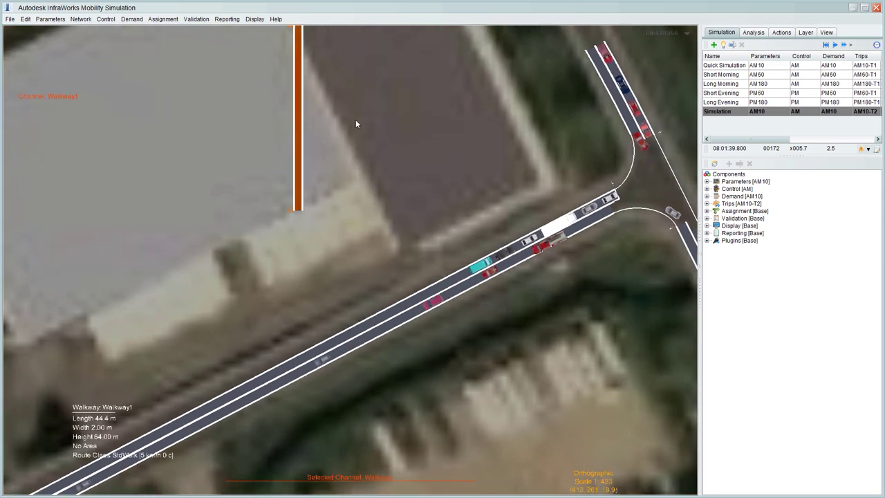
left_click_drag(464, 134, 433, 227)
left_click(437, 229)
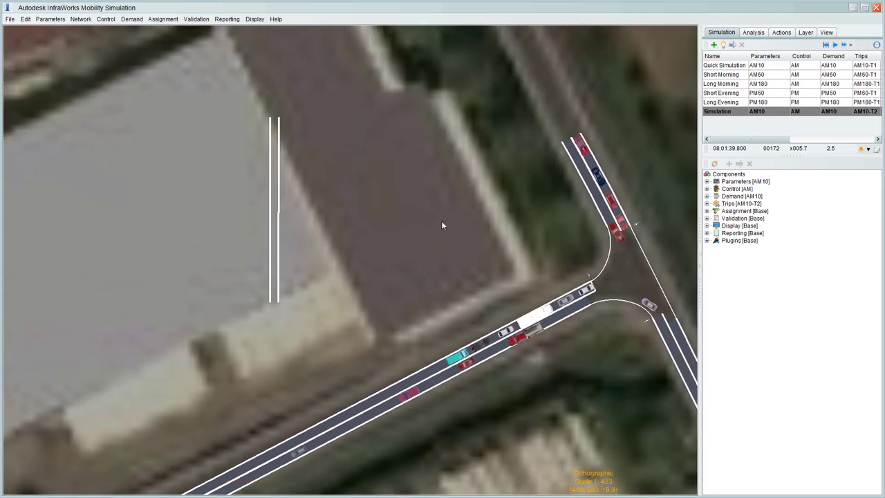
left_click(807, 34)
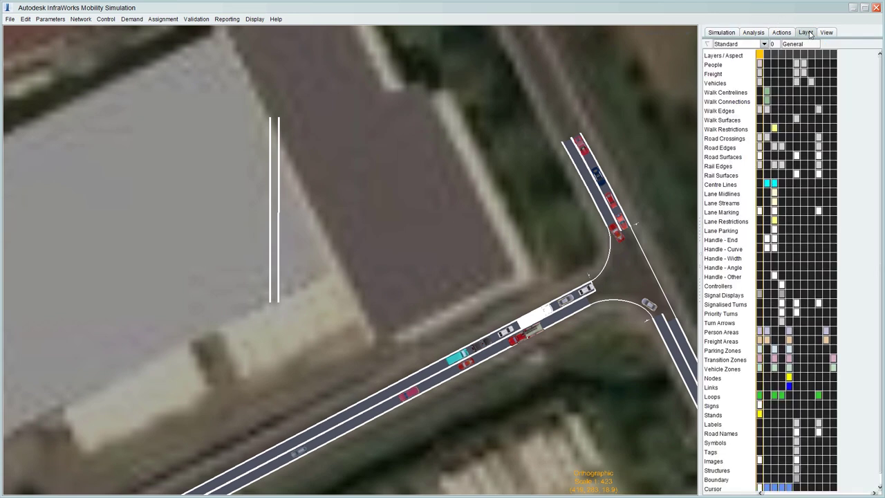
left_click(761, 92)
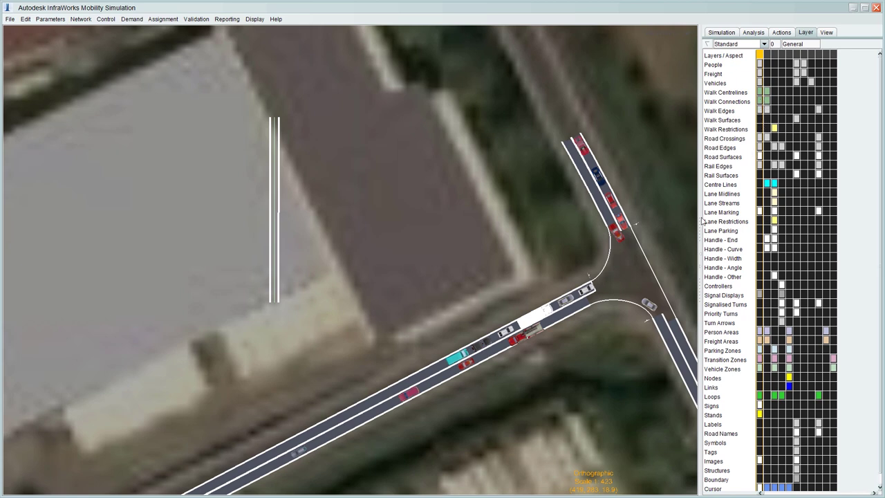
left_click(761, 240)
left_click(760, 277)
Step: Move both ends of the walkway so it runs about 47.5 m along the building edge facing Salthouse Road
scroll(255, 337, "up", 2)
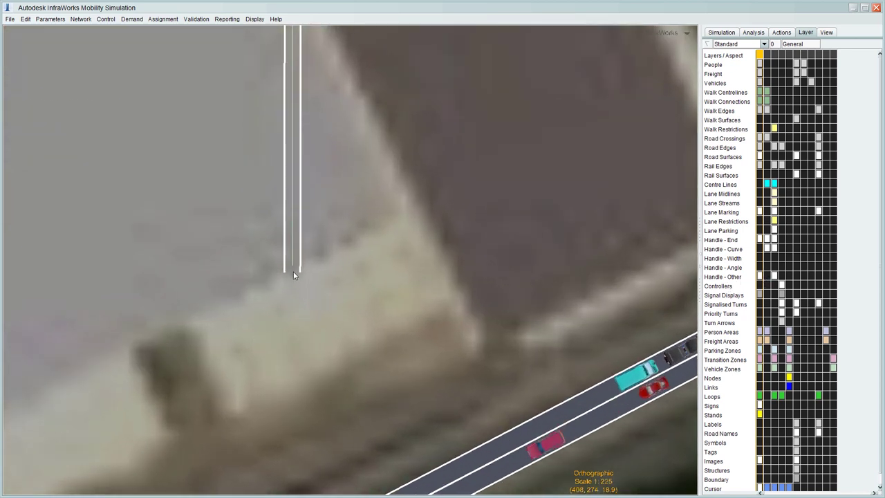
left_click(294, 271)
scroll(293, 271, "down", 4)
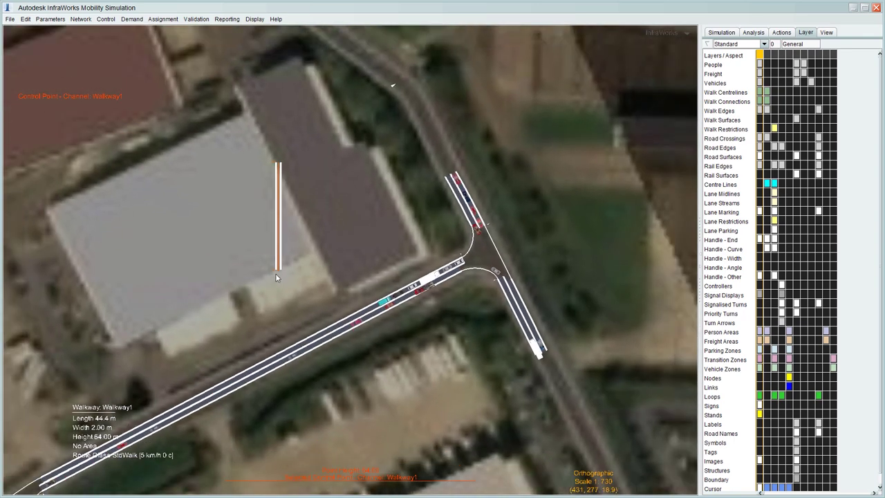
left_click_drag(278, 270, 425, 249)
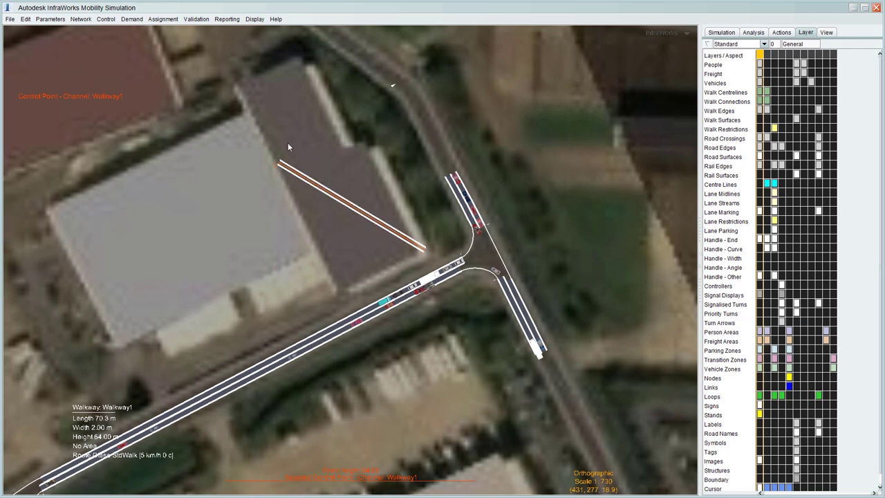
scroll(275, 157, "up", 4)
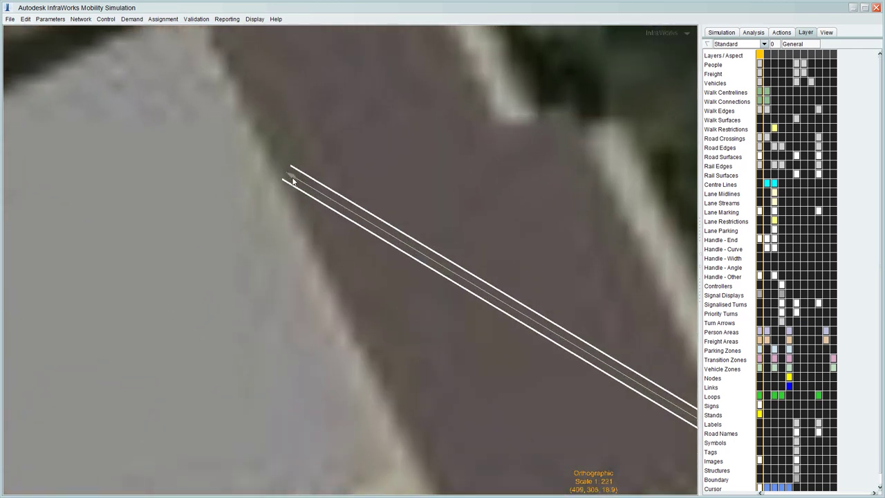
left_click_drag(293, 181, 604, 129)
scroll(300, 173, "down", 2)
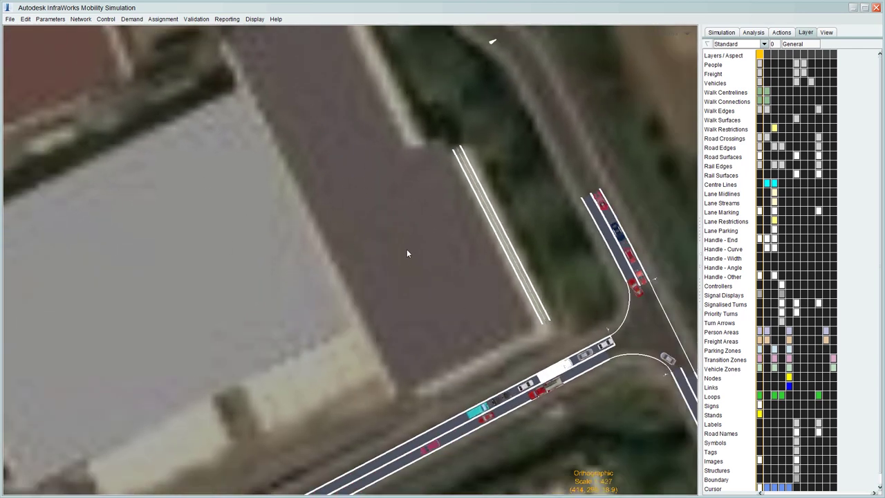
Step: Copy the walkway and place the pasted copy further north along the same building's edge, parallel to the original
left_click(499, 235)
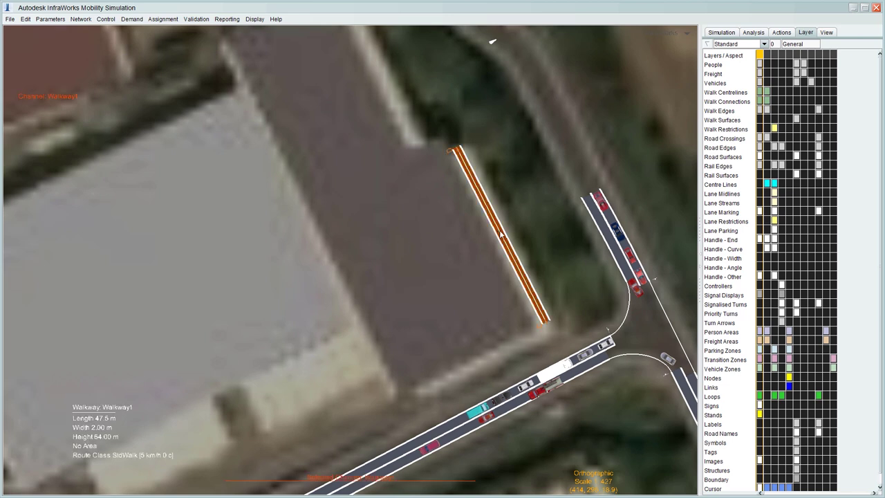
right_click(501, 234)
mouse_move(512, 246)
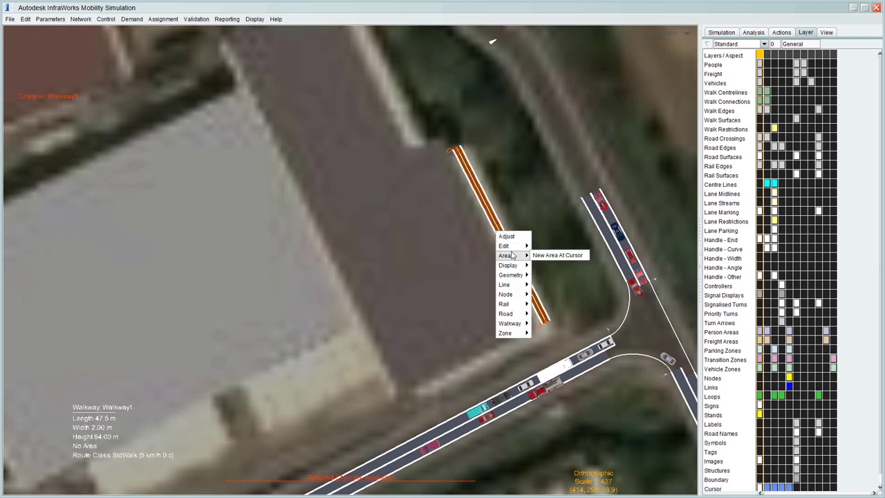
left_click(543, 247)
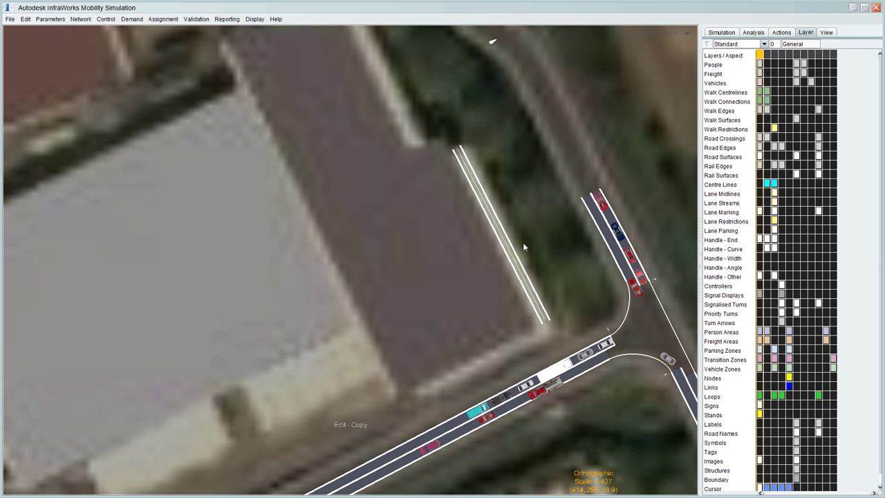
right_click(484, 236)
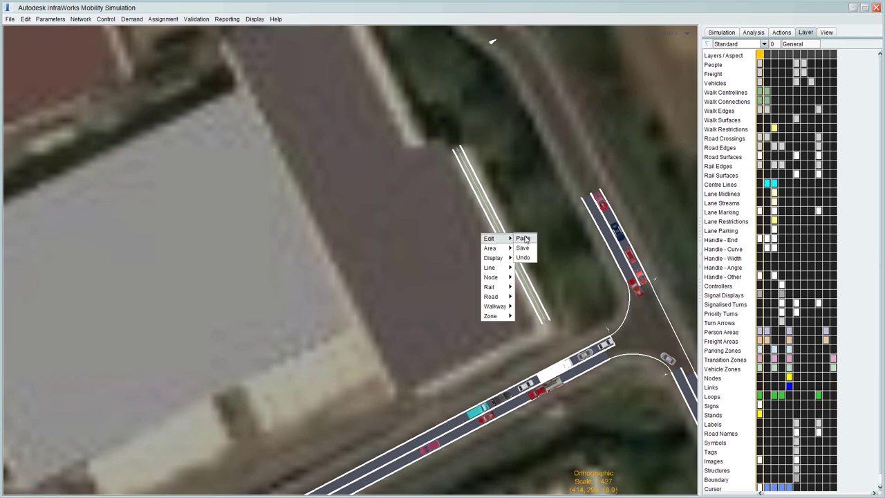
left_click(523, 239)
left_click_drag(489, 225, 418, 200)
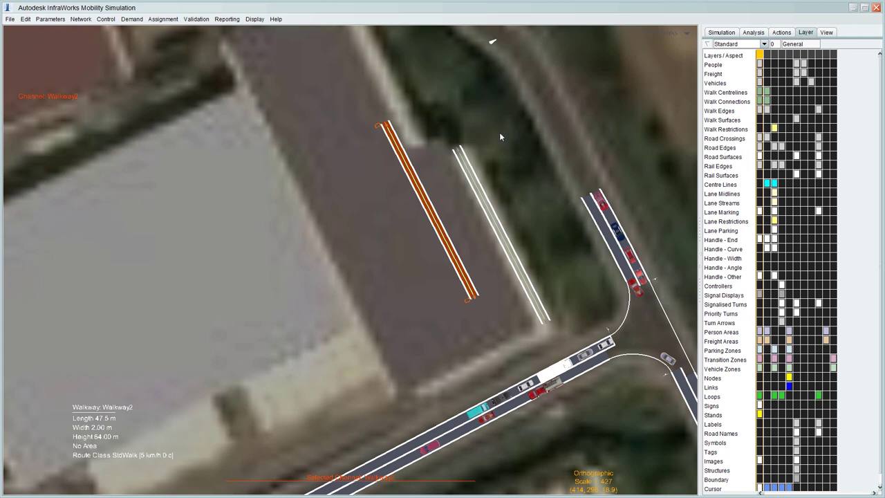
middle_click_drag(492, 112, 562, 276)
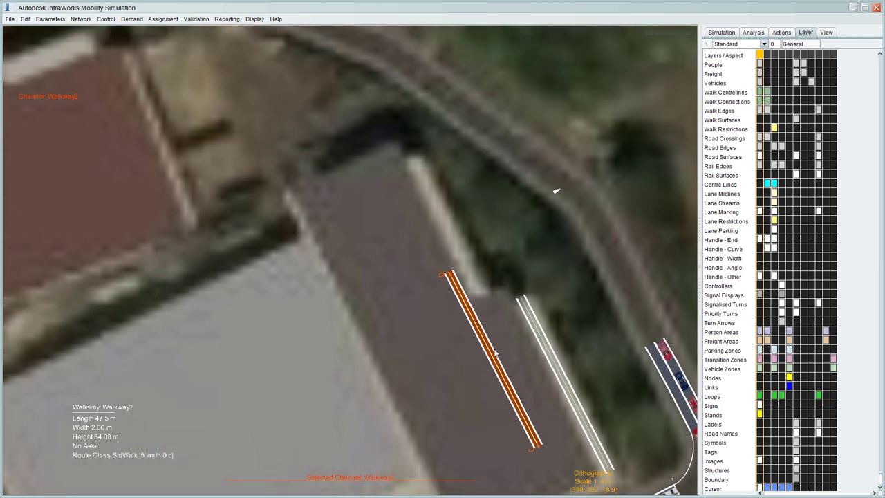
left_click_drag(493, 358, 434, 201, "ctrl")
left_click(366, 128)
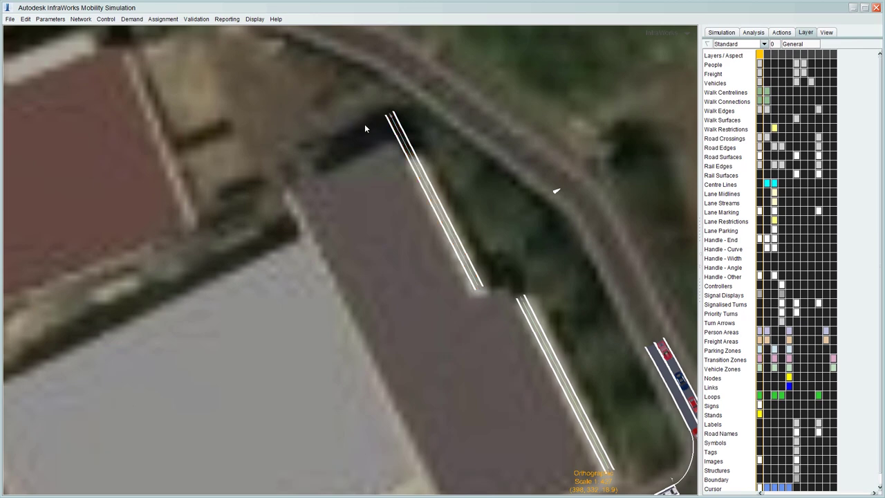
Step: Paste a third walkway and rotate it to run parallel to Caswell Road between the road and the building
scroll(438, 293, "down", 3)
right_click(457, 285)
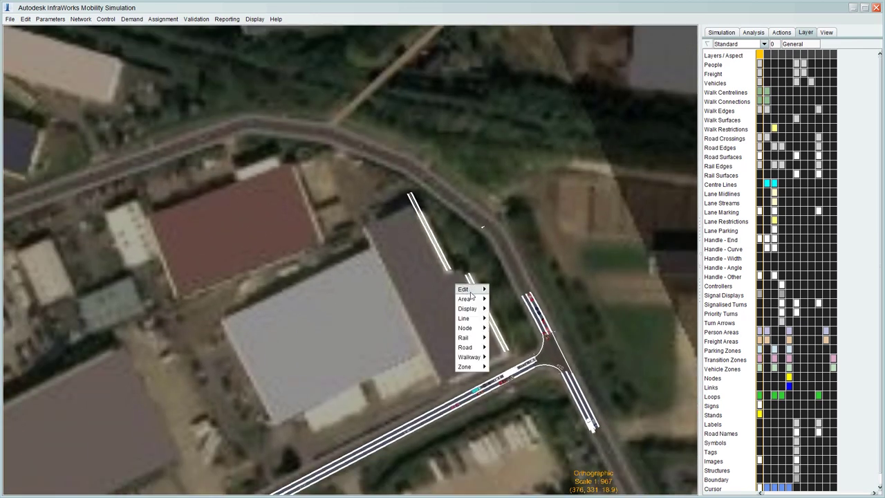
left_click(498, 289)
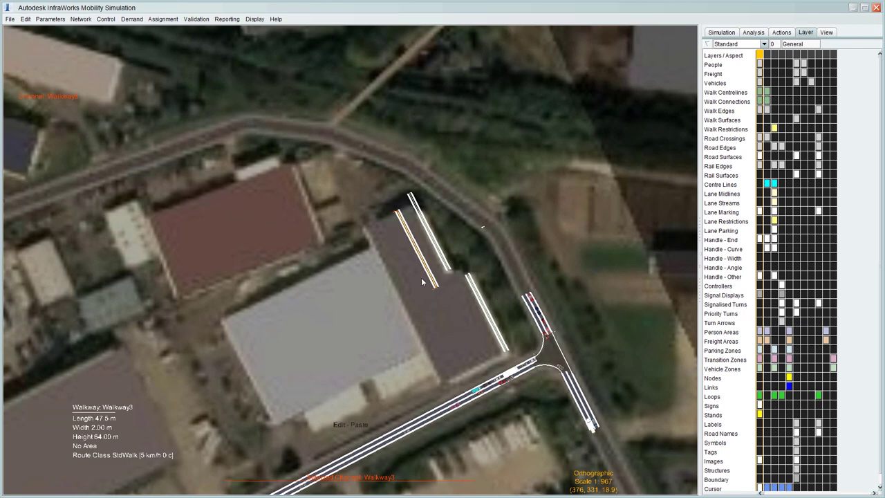
left_click_drag(420, 257, 483, 331)
scroll(506, 403, "up", 5)
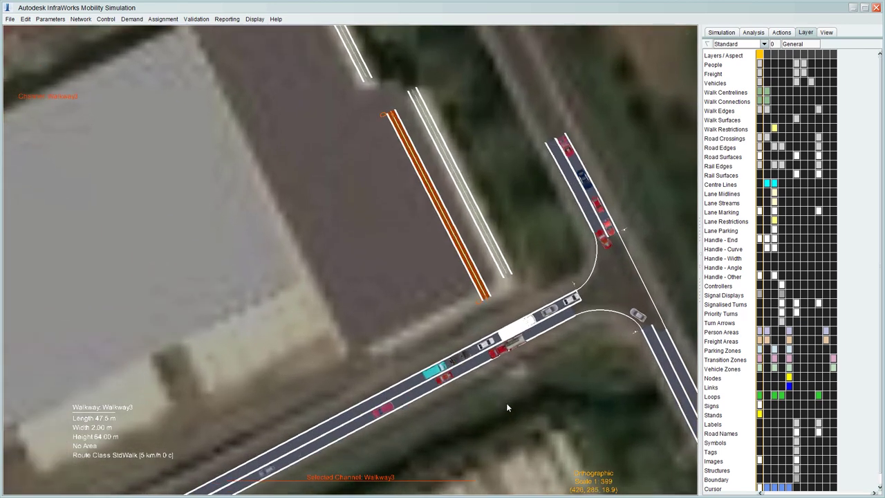
left_click(398, 74)
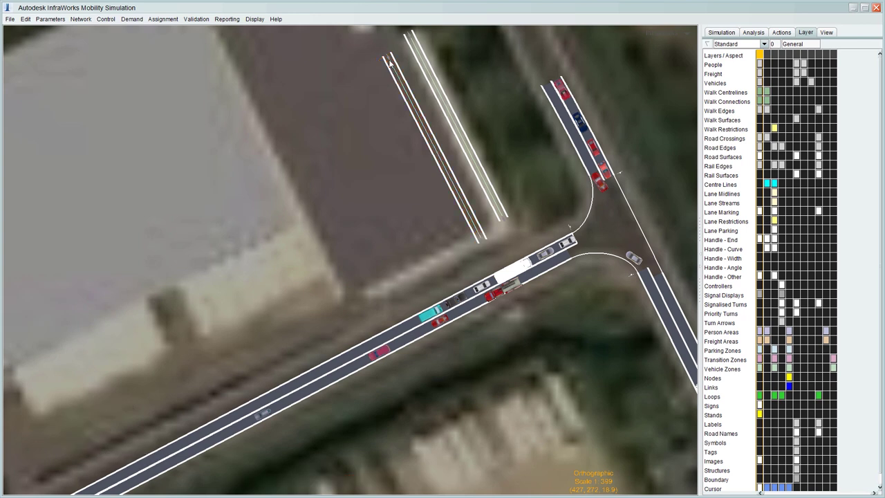
scroll(390, 62, "up", 1)
left_click_drag(389, 61, 231, 397)
left_click(425, 394)
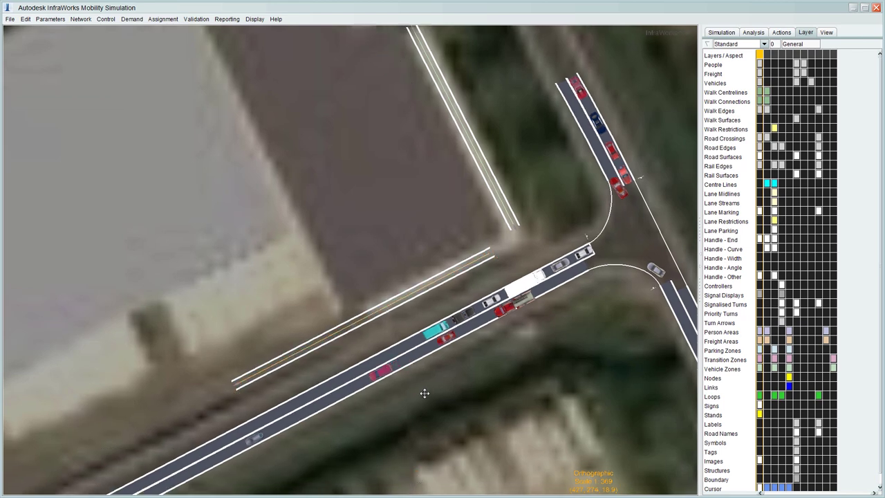
Step: Paste a fourth walkway and place it south of Caswell Road, perpendicular to the road and leading into the yard
left_click_drag(425, 394, 423, 213)
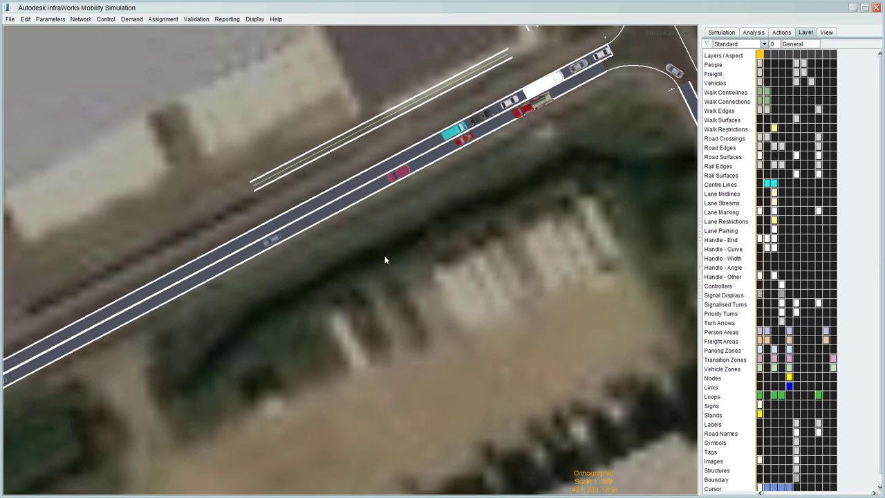
scroll(385, 255, "down", 3)
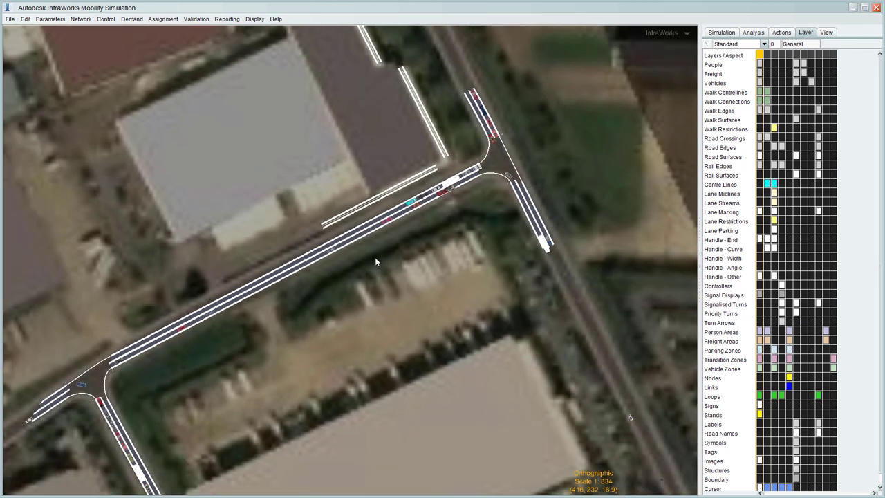
right_click(364, 175)
left_click(398, 182)
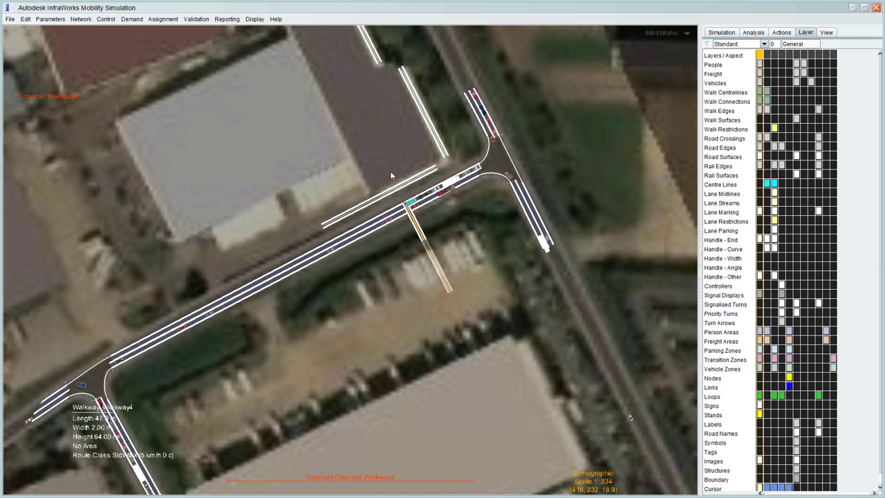
left_click(421, 239)
left_click(332, 322)
scroll(336, 287, "up", 3)
scroll(335, 291, "up", 1)
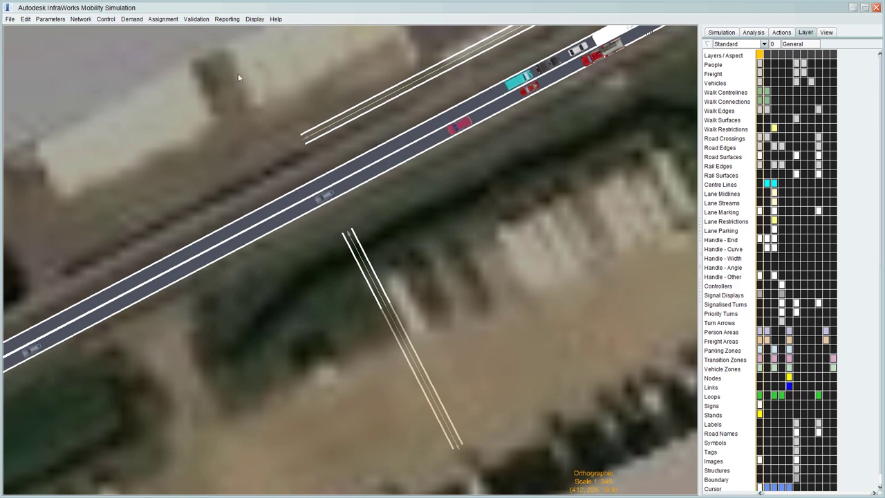
scroll(466, 249, "down", 5)
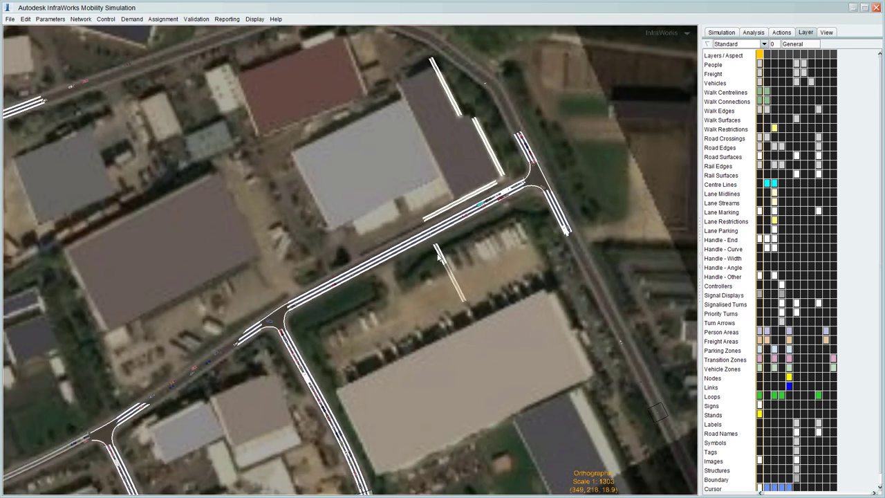
scroll(442, 260, "up", 4)
left_click(443, 261)
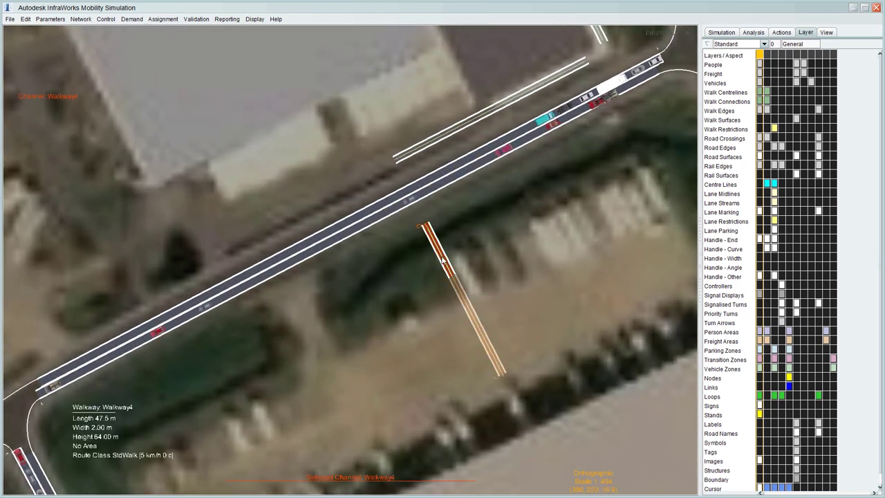
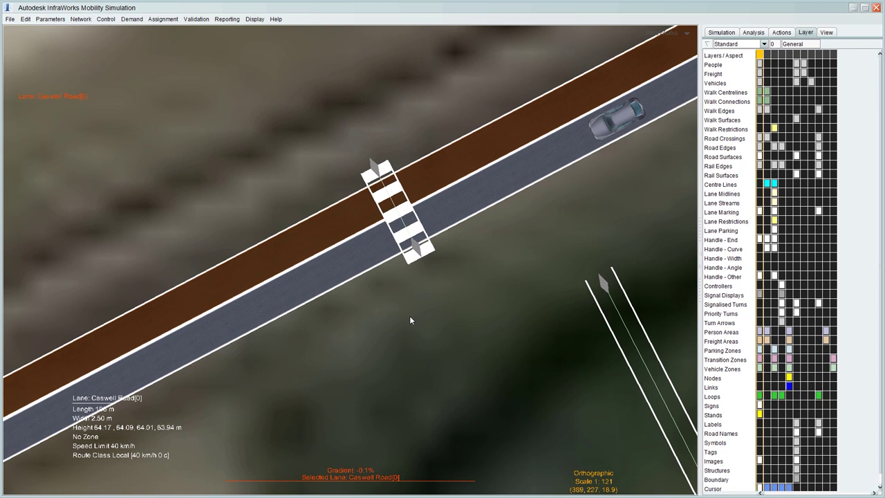
Step: Move the pedestrian crossing northeast along Caswell Road, between the walkway ends on either side of the road
left_click(410, 320)
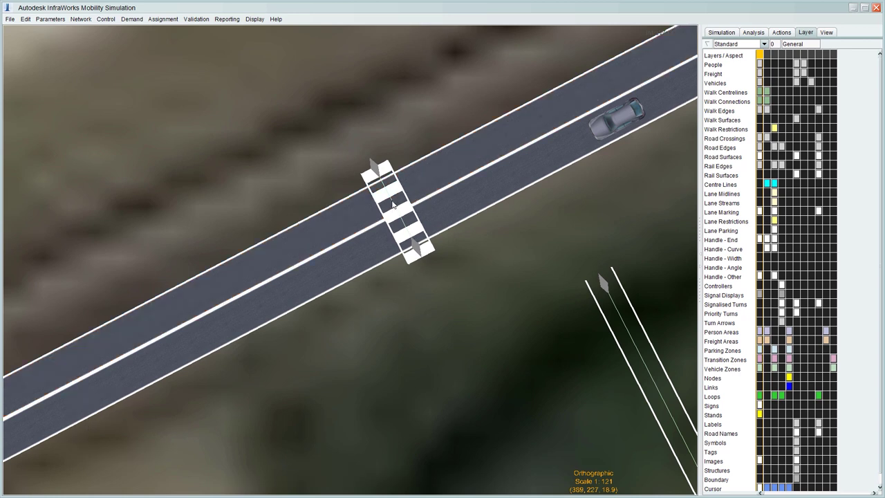
left_click(393, 205)
left_click_drag(392, 206, 526, 135)
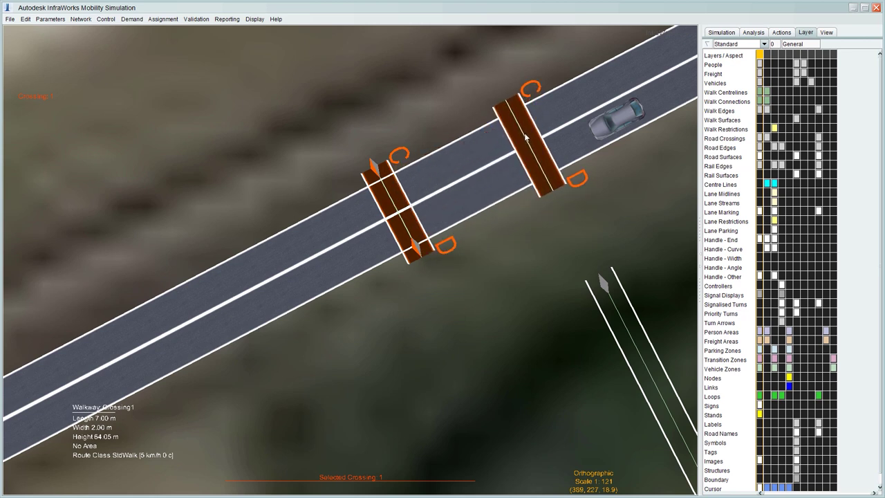
left_click(448, 245)
middle_click_drag(537, 217, 415, 259)
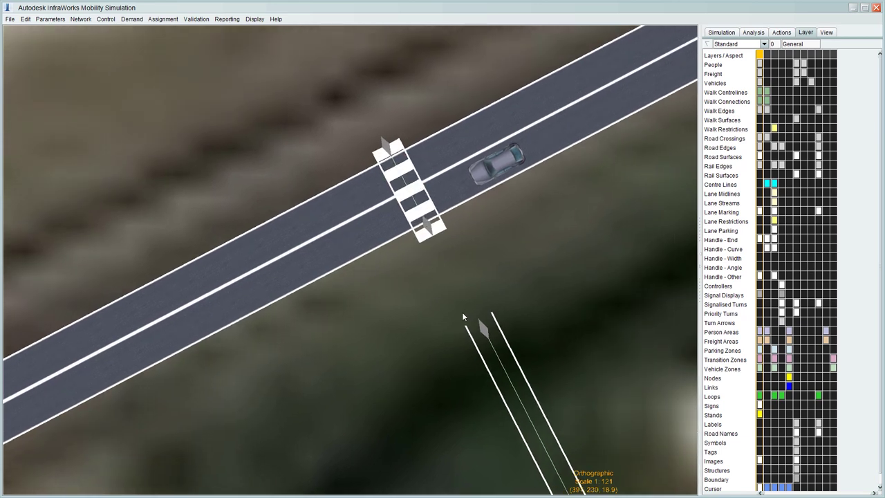
scroll(462, 314, "down", 3)
scroll(426, 231, "up", 3)
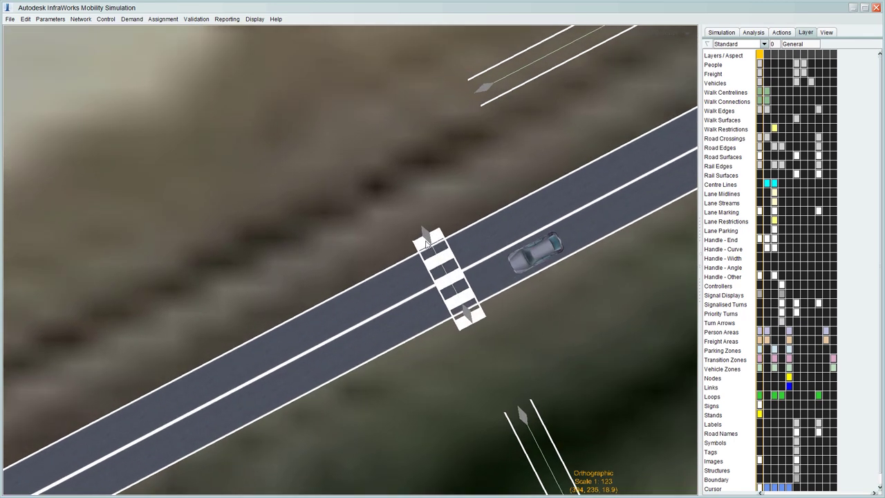
Step: Create a connection between the crossing's north end and the nearest end of the walkway running parallel to Caswell Road
left_click(421, 225)
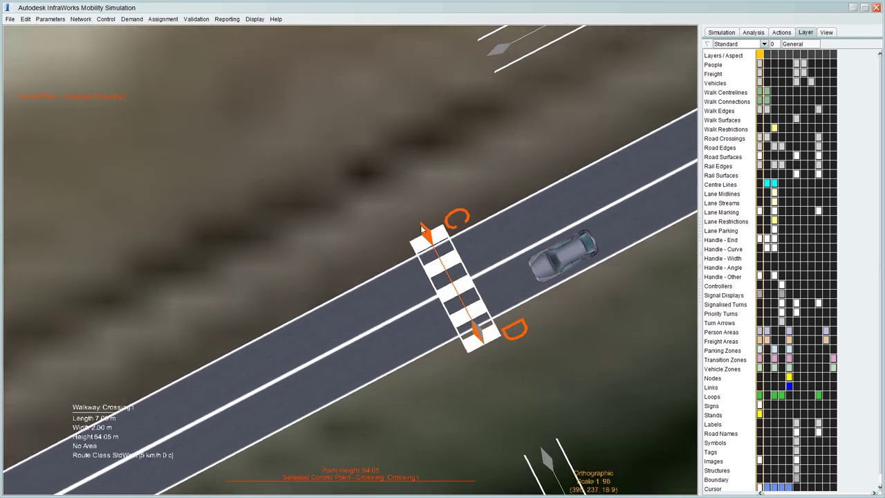
scroll(487, 54, "up", 1)
left_click(492, 54, "shift")
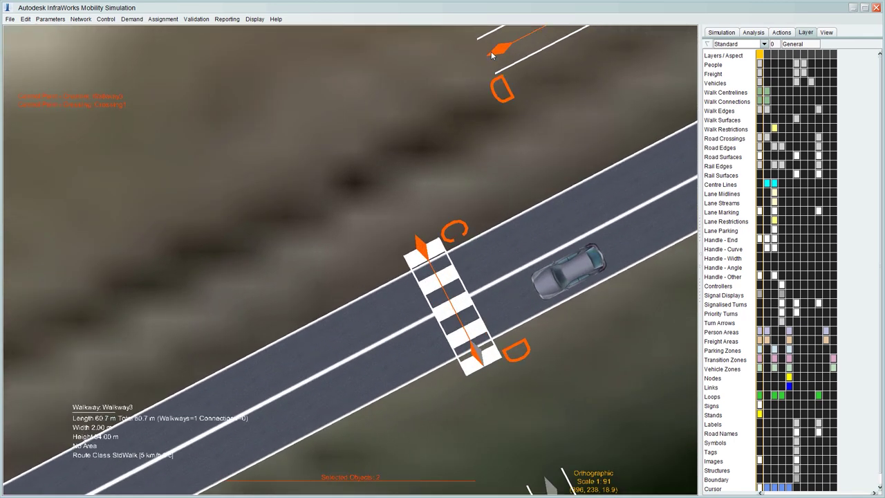
right_click(492, 54)
mouse_move(501, 144)
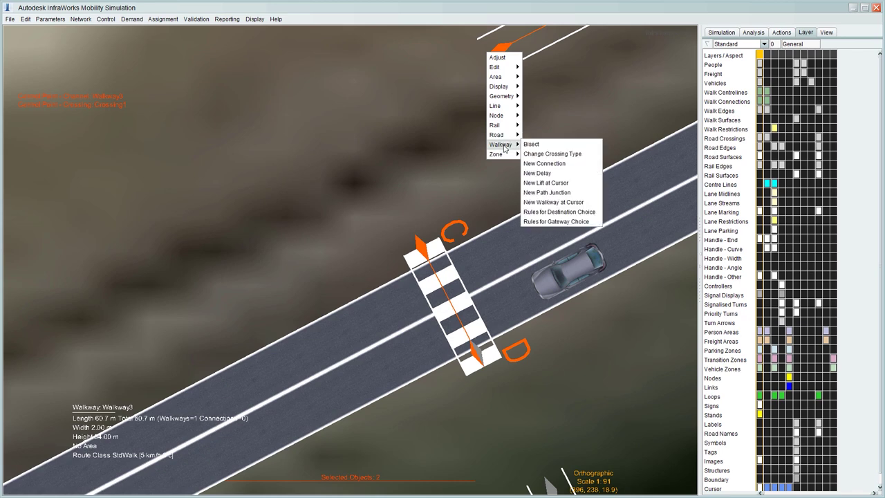
left_click(541, 163)
left_click(346, 209)
Step: Create a connection between the crossing's south end and the walkway leading into the yard
scroll(334, 212, "down", 1)
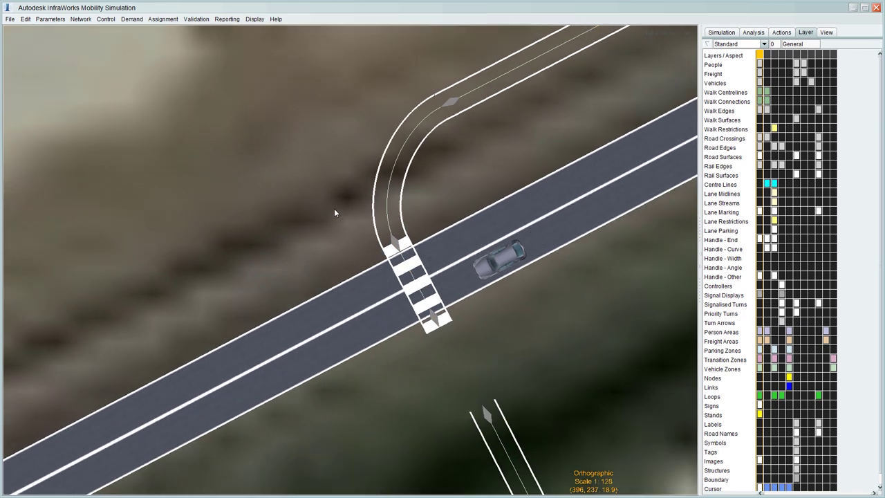
scroll(334, 216, "down", 2)
scroll(418, 360, "up", 3)
scroll(374, 171, "up", 1)
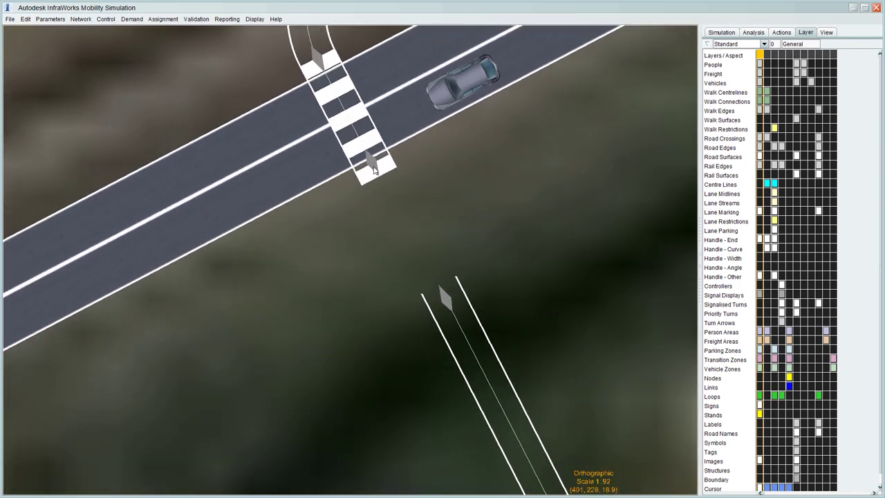
left_click(373, 166)
left_click(444, 292, "shift")
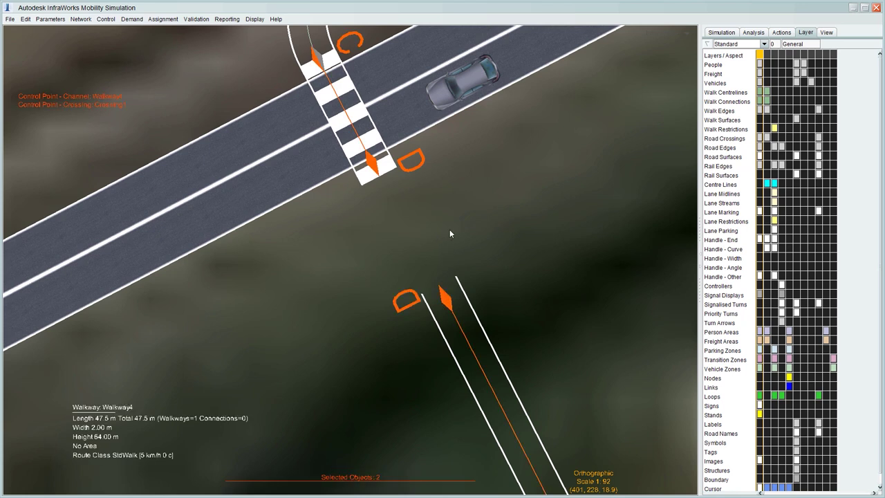
right_click(446, 231)
mouse_move(471, 326)
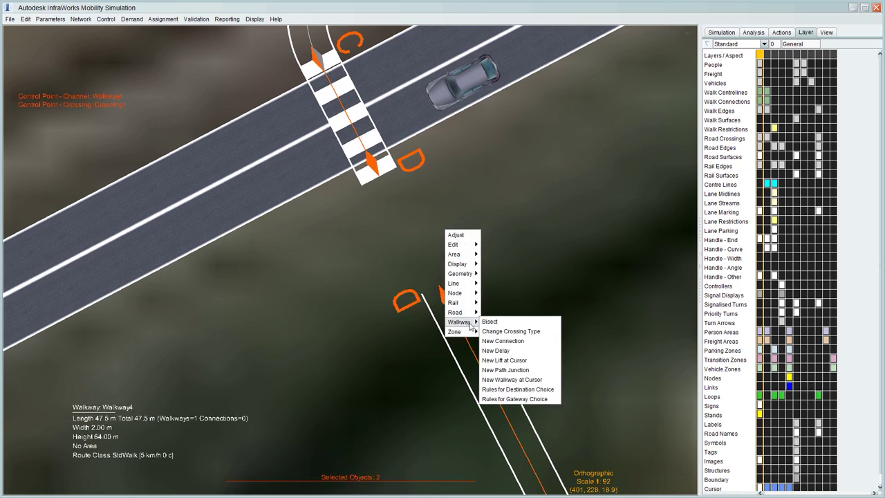
left_click(504, 341)
Step: Connect the east end of the walkway beside Caswell Road to the south end of the walkway along the building's edge
scroll(403, 314, "down", 15)
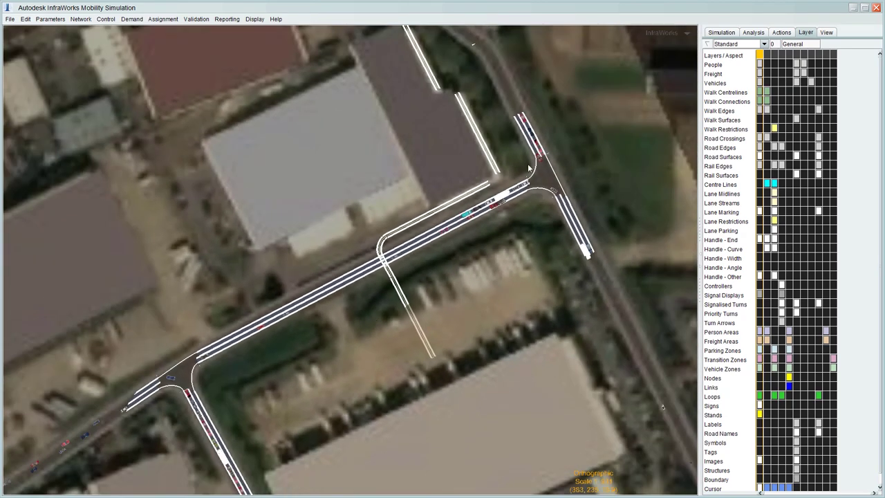
scroll(580, 152, "up", 10)
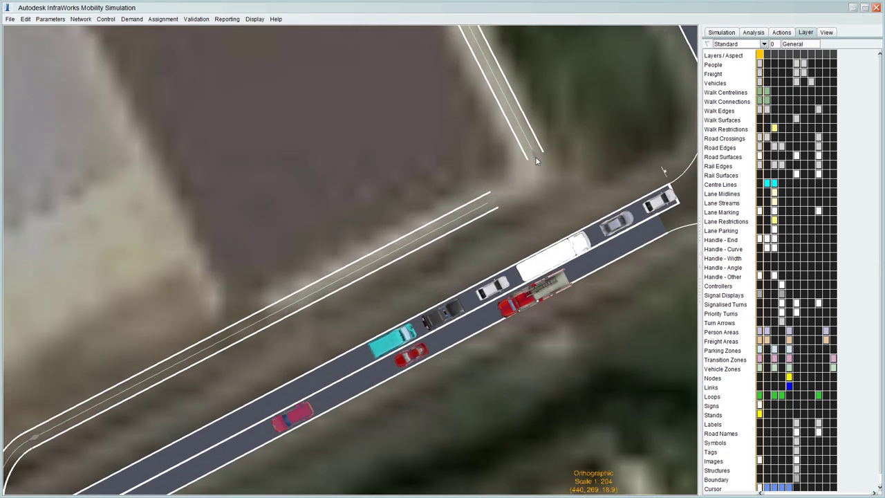
left_click(535, 156)
left_click(494, 202, "shift")
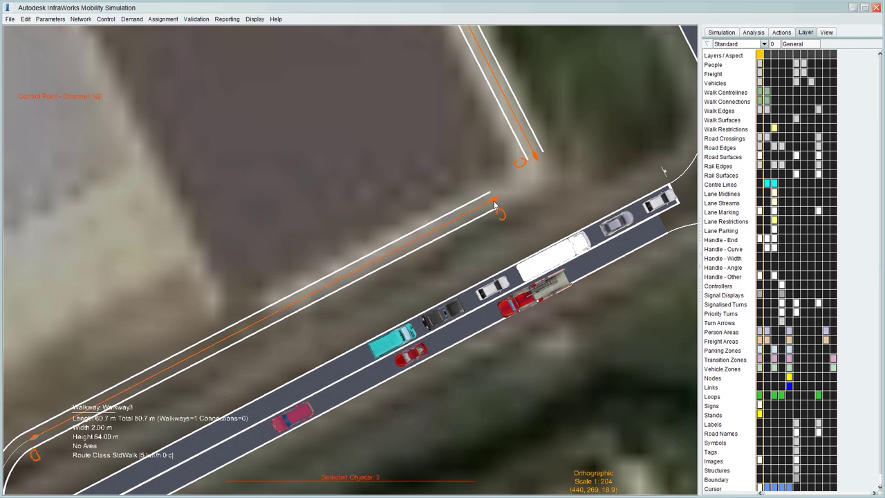
right_click(493, 202)
mouse_move(505, 294)
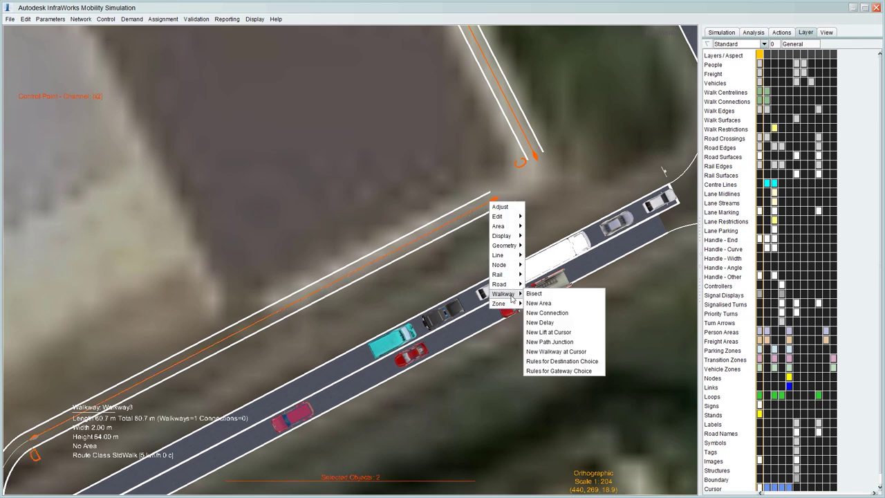
left_click(546, 313)
Step: Connect the facing ends of the two walkways along the building's edge
scroll(553, 405, "down", 8)
scroll(505, 245, "up", 10)
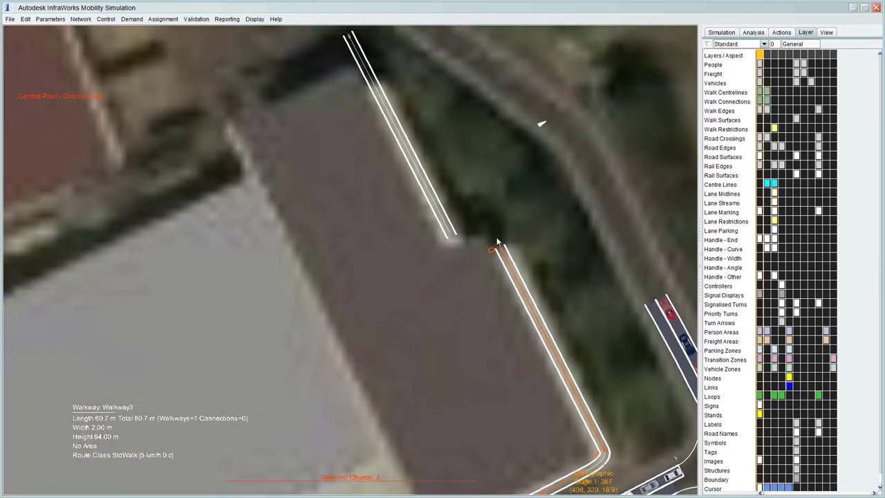
left_click(509, 264)
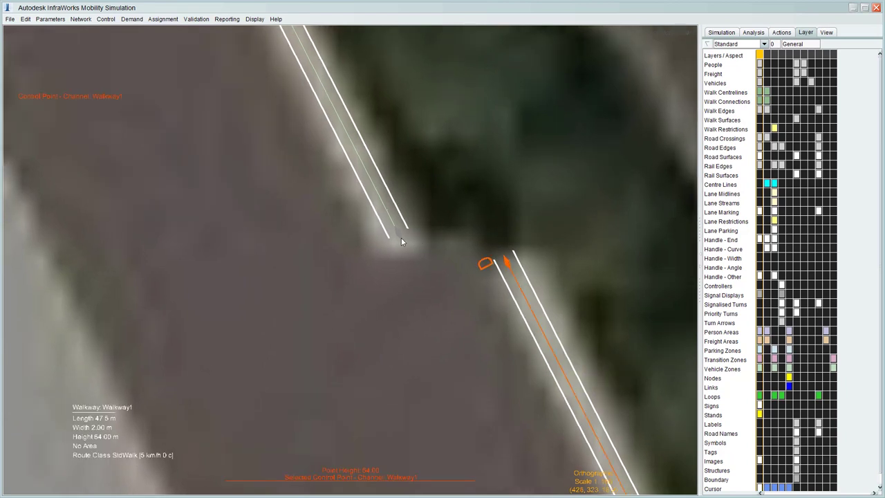
left_click(400, 236, "shift")
right_click(397, 237)
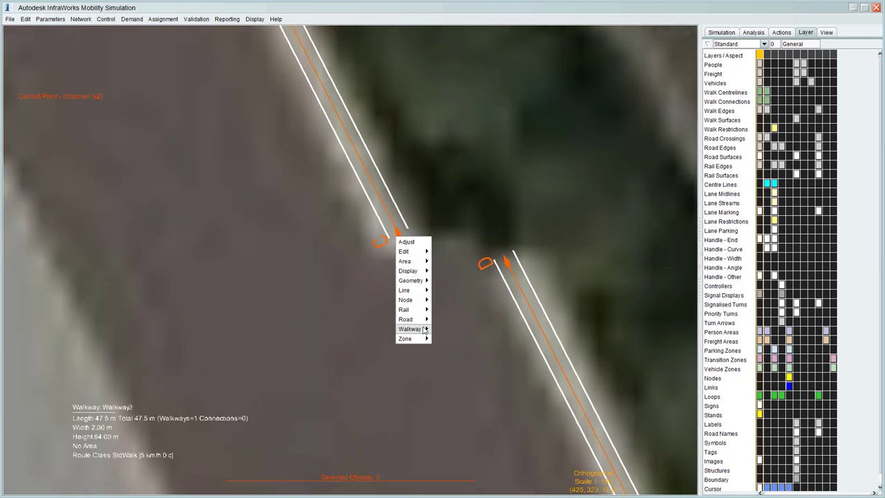
mouse_move(412, 328)
left_click(454, 348)
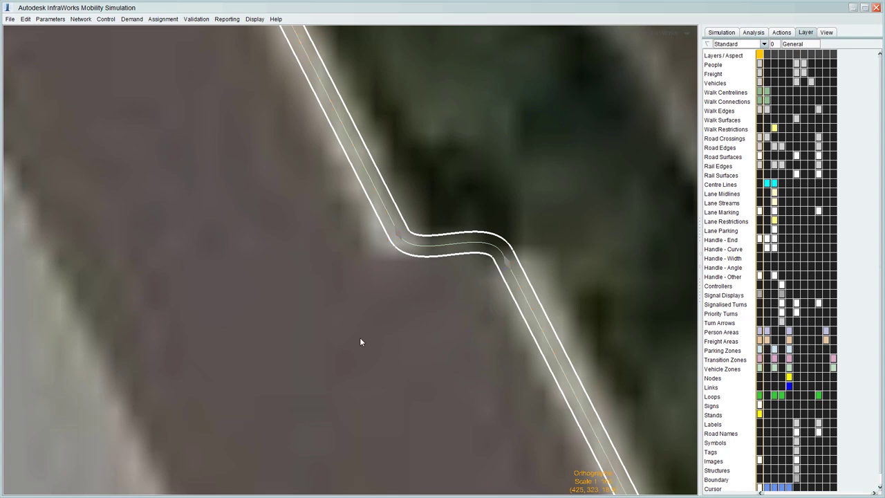
Step: Hide the background aerial image from the network view
scroll(429, 253, "down", 6)
left_click_drag(522, 346, 507, 278)
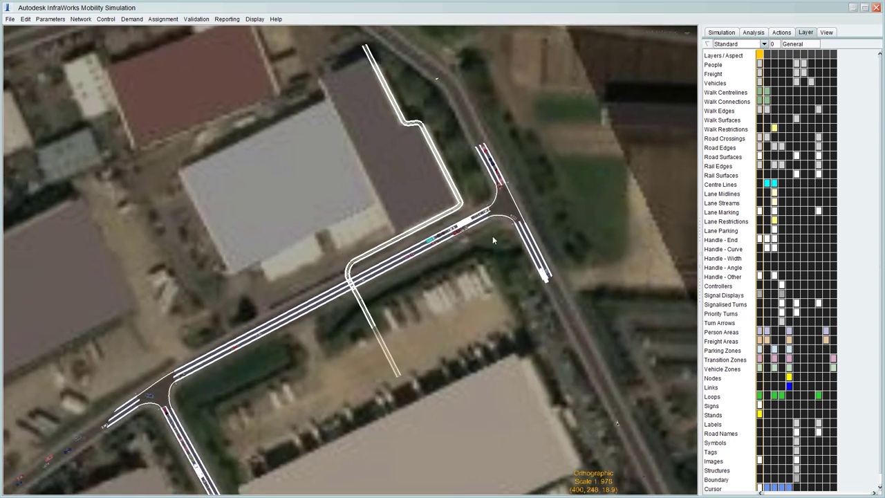
left_click_drag(456, 274, 483, 323)
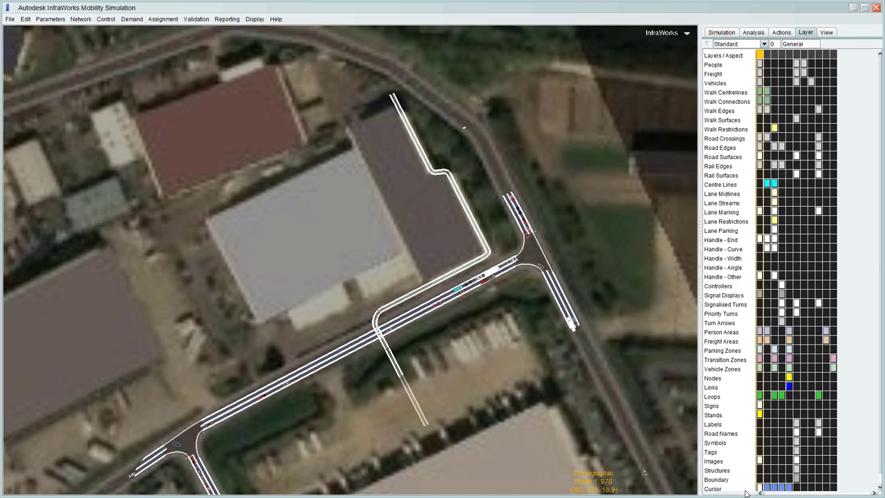
left_click(759, 461)
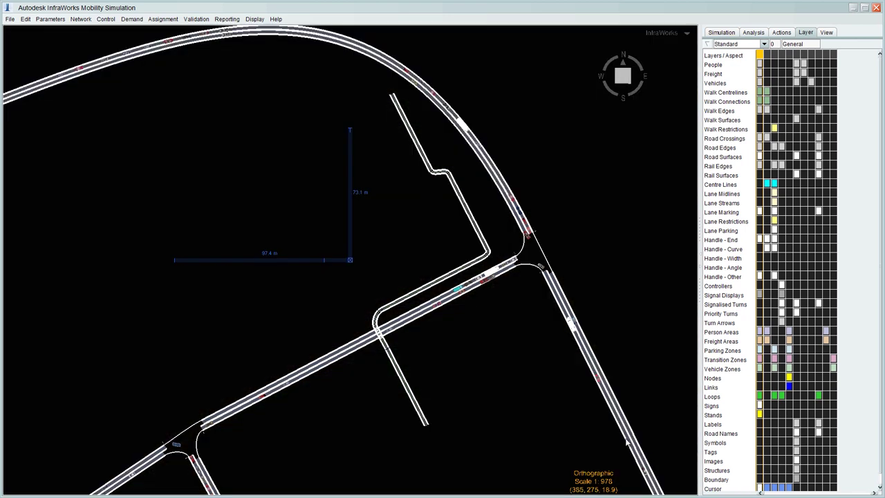
Step: Create a new area over the free north end of the building-side walkway
scroll(420, 186, "up", 2)
scroll(347, 404, "up", 2)
scroll(389, 223, "up", 1)
left_click_drag(389, 224, 448, 320)
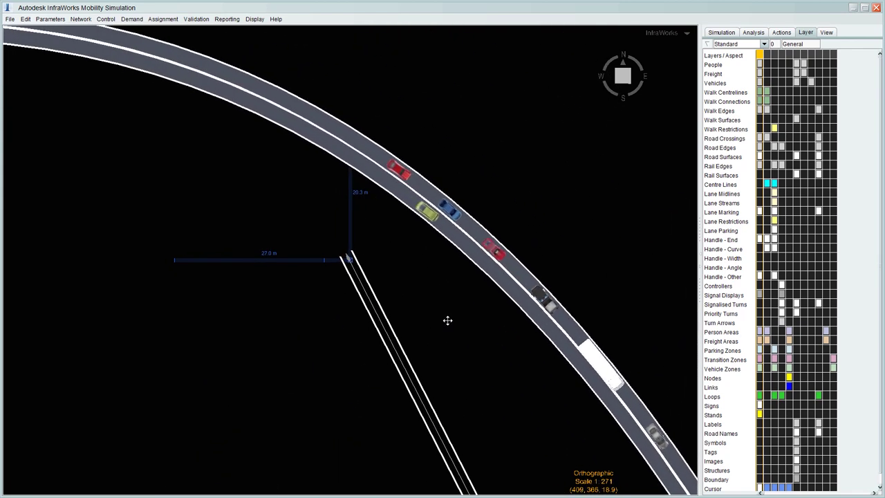
right_click(396, 266)
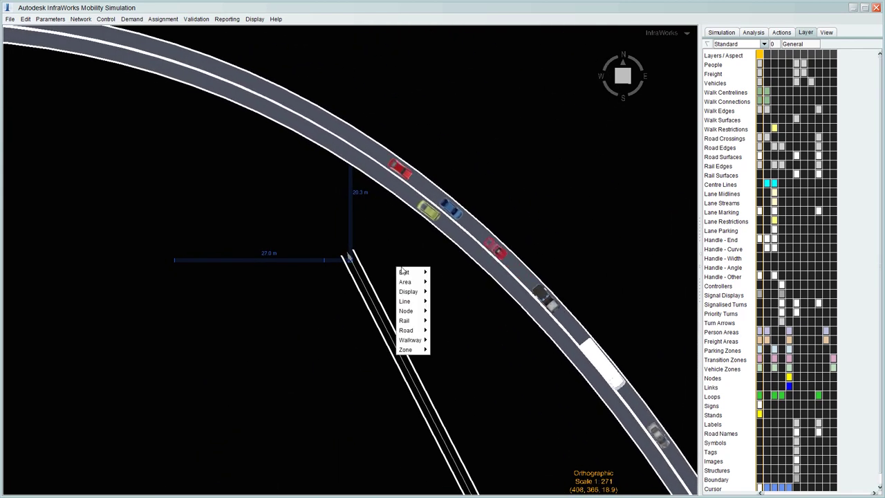
mouse_move(411, 282)
left_click(439, 282)
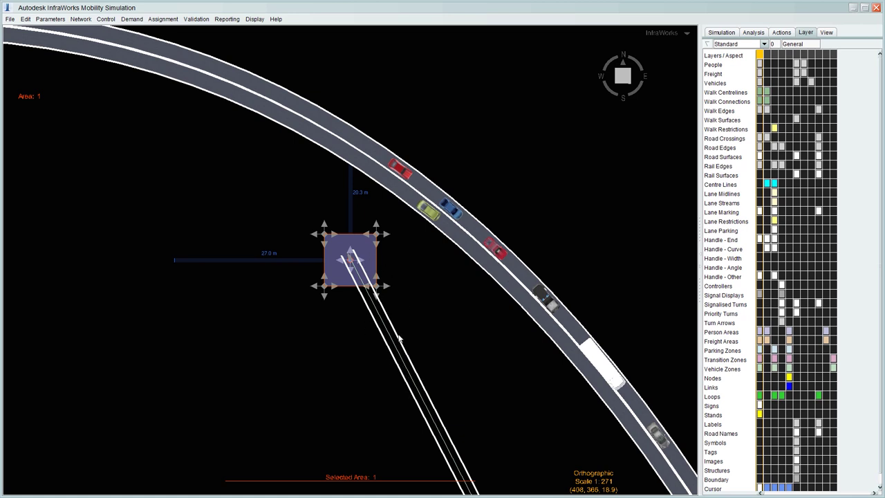
left_click(382, 297)
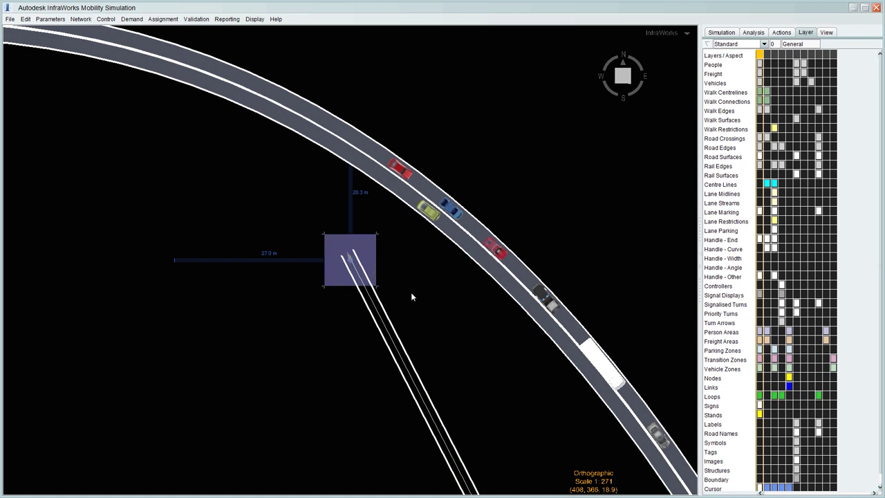
Step: Create a second area over the free south end of the walkway leading into the yard
scroll(446, 215, "down", 5)
left_click_drag(512, 485, 404, 260)
scroll(400, 281, "up", 5)
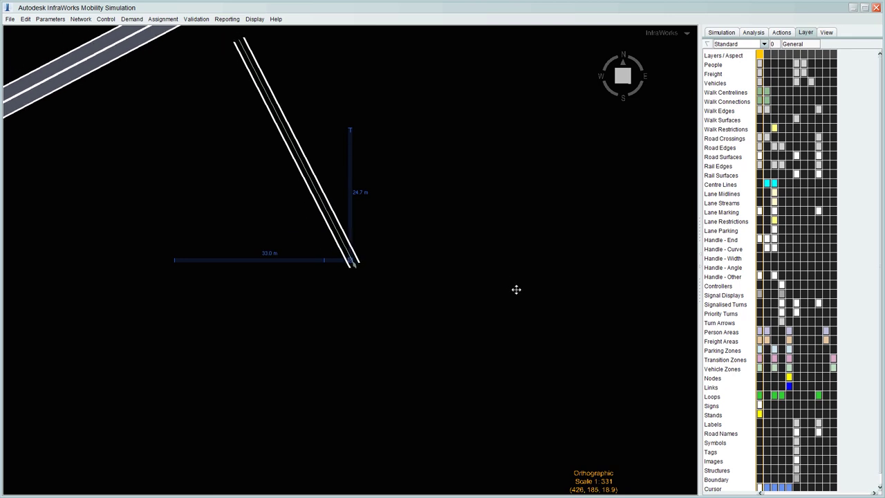
right_click(510, 289)
left_click(428, 266)
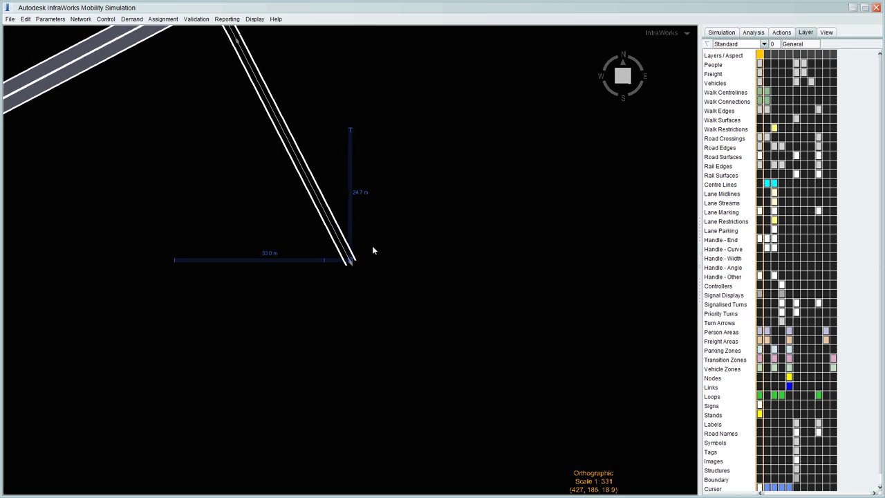
right_click(373, 252)
mouse_move(390, 262)
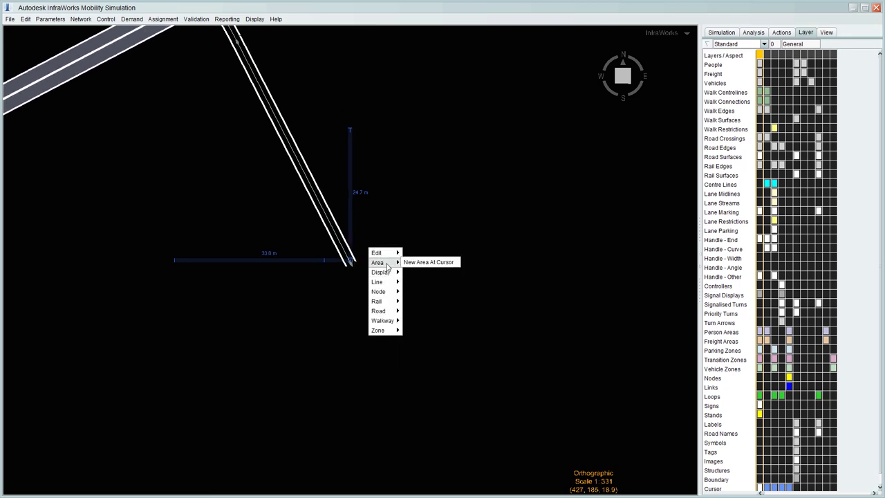
left_click(425, 261)
left_click(412, 283)
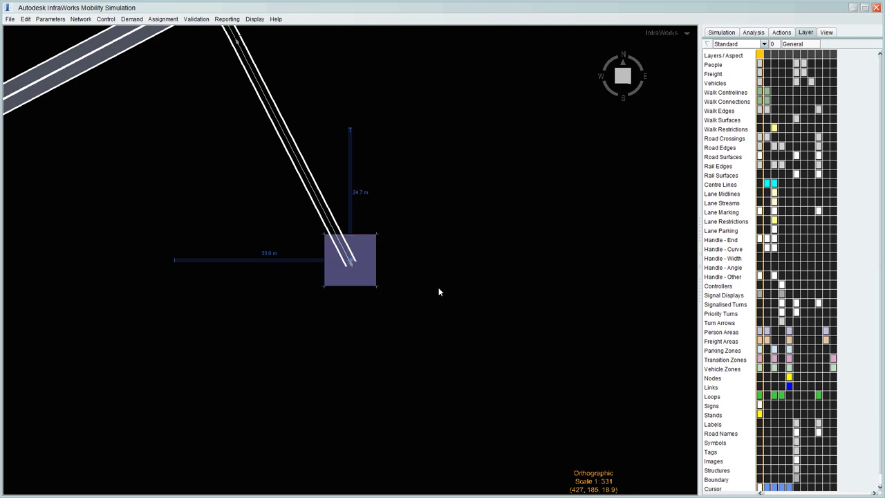
Step: Select both areas at the ends of the walkway chain and open them together for adjustment
scroll(461, 316, "down", 2)
left_click(408, 288)
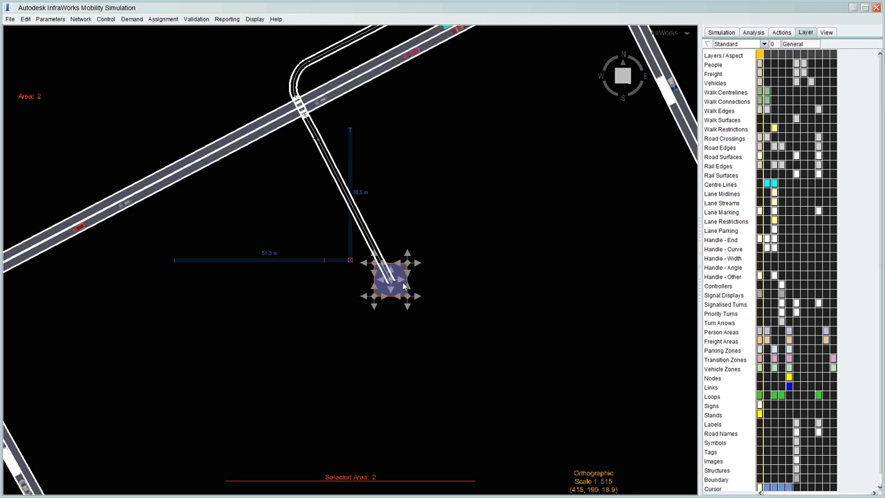
key("Up")
key("Up")
key("Up")
key("Up")
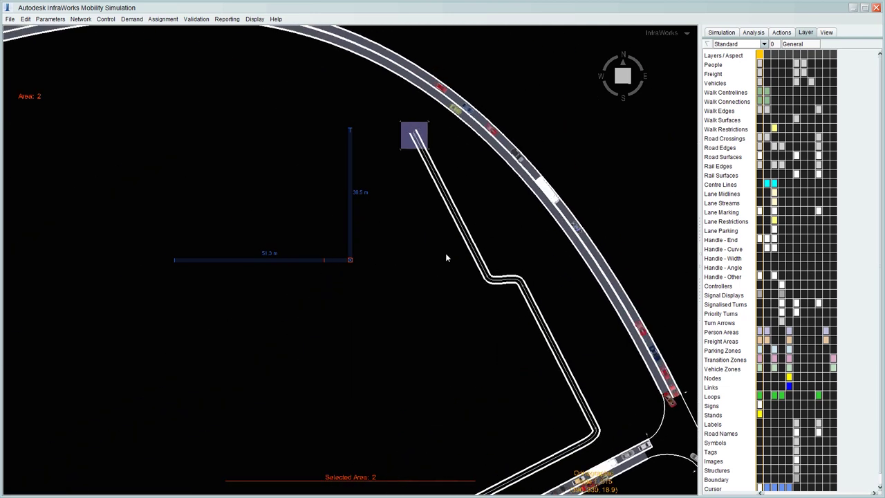
left_click(409, 146)
scroll(404, 202, "down", 3)
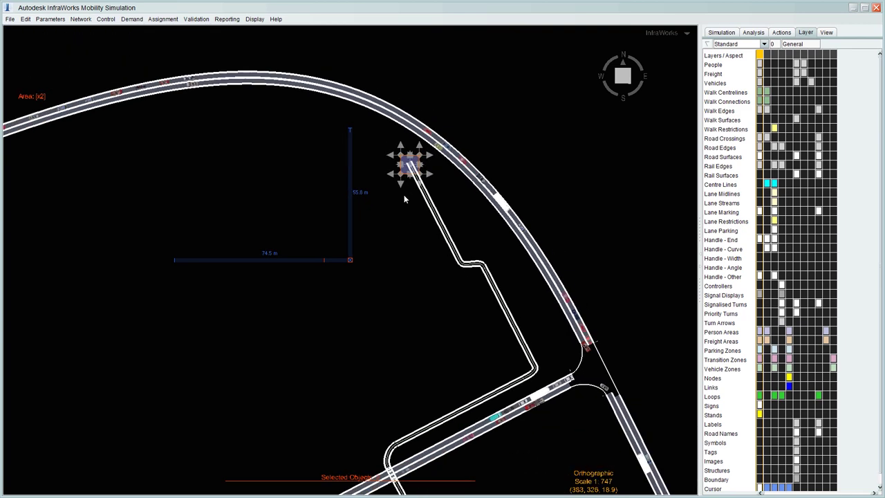
middle_click_drag(407, 294, 398, 218)
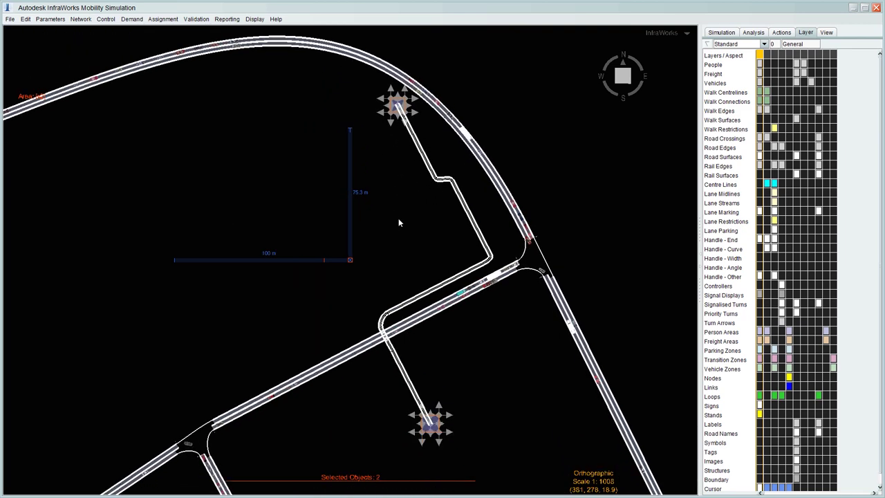
right_click(399, 218)
left_click(405, 225)
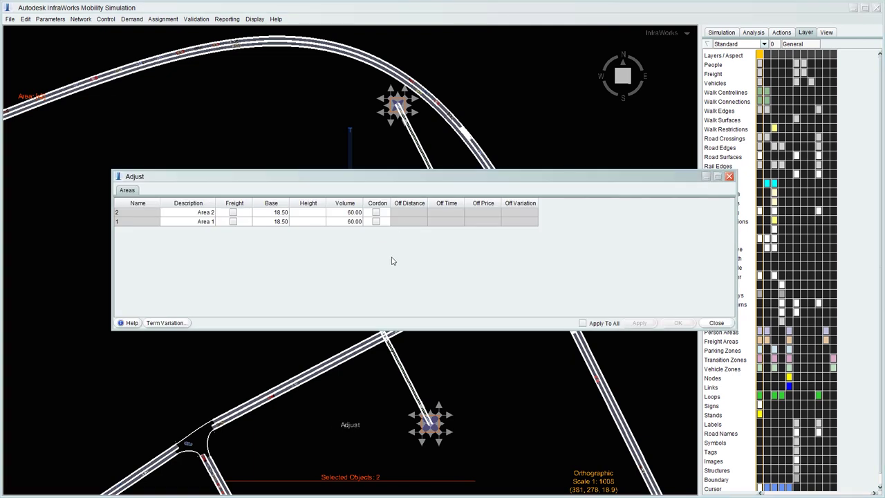
Step: Set the base to 62 and the height to 5 for both areas together, and apply the changes
left_click_drag(360, 178, 318, 168)
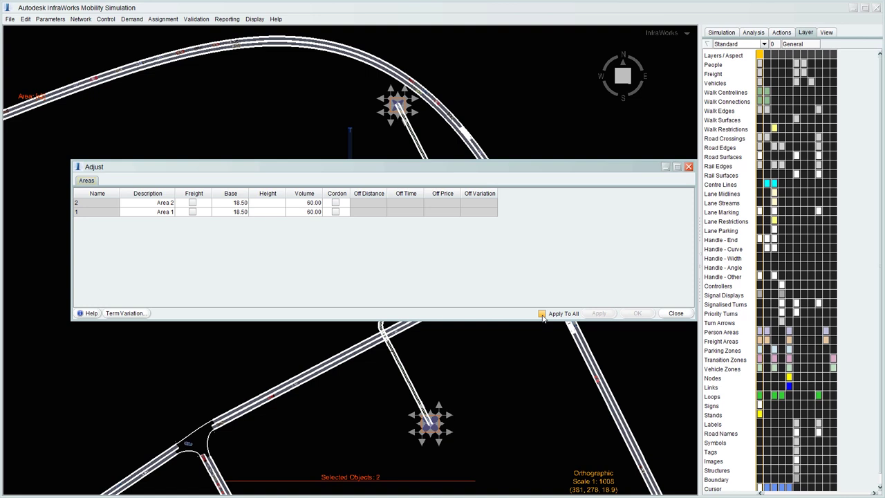
left_click(542, 314)
left_click(233, 204)
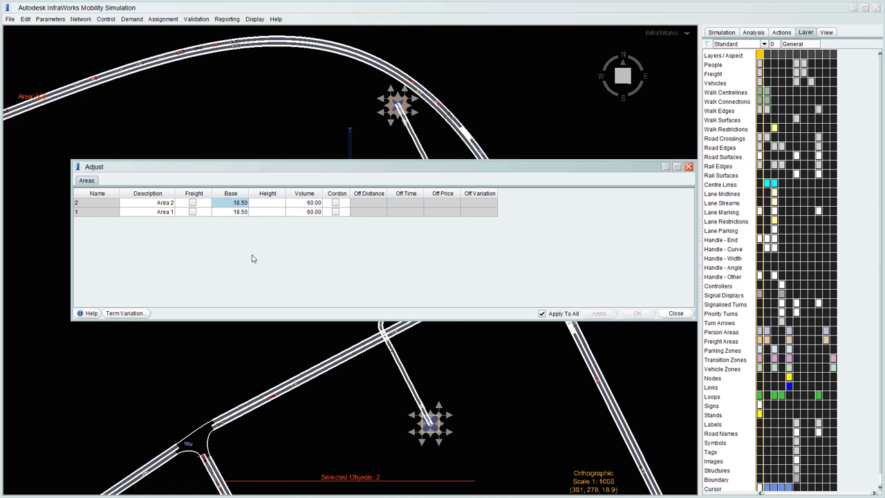
type("6")
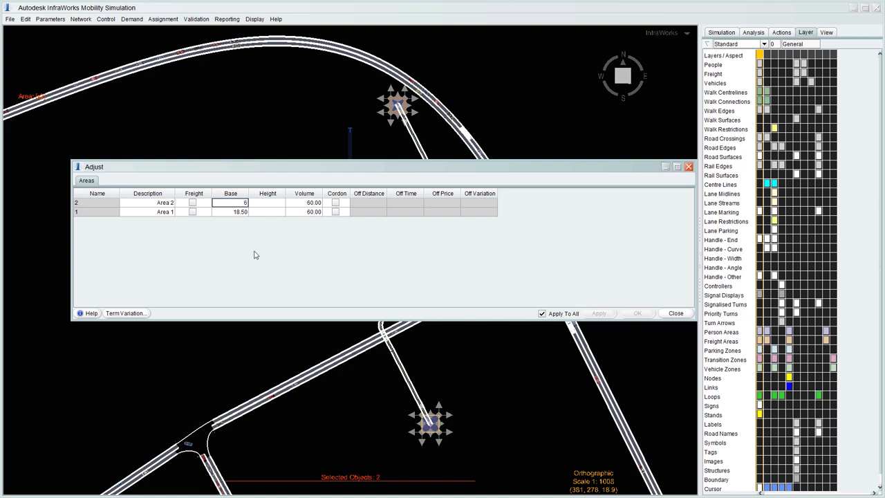
type("2")
left_click(272, 204)
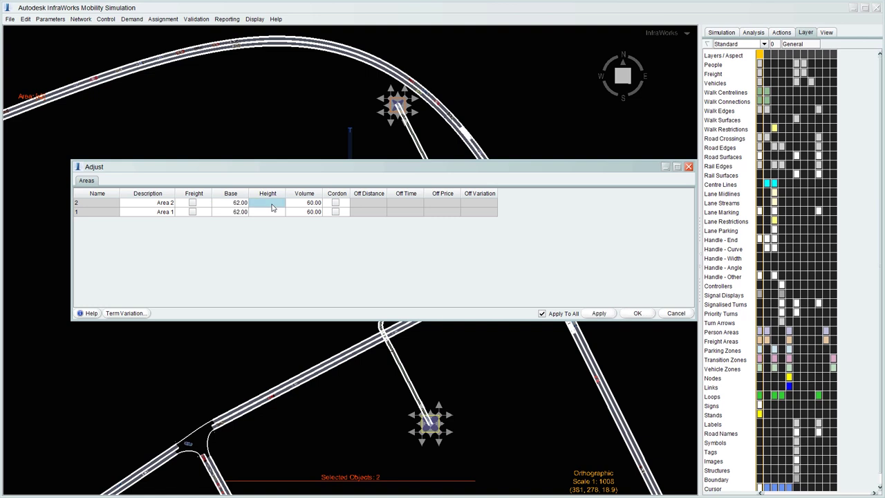
type("5")
left_click(276, 212)
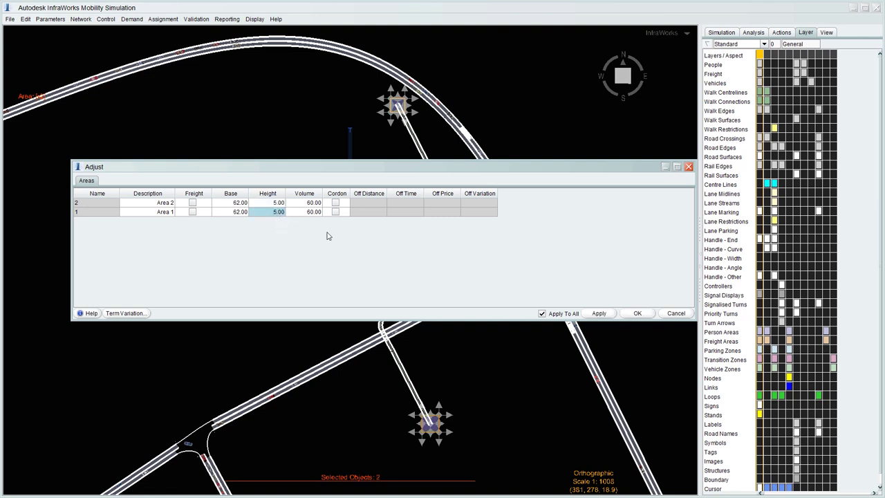
left_click(608, 316)
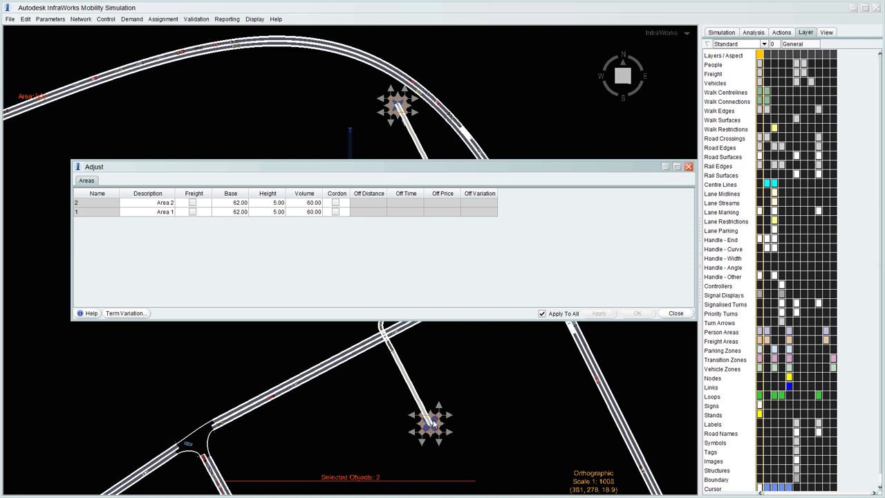
left_click(669, 313)
left_click(505, 299)
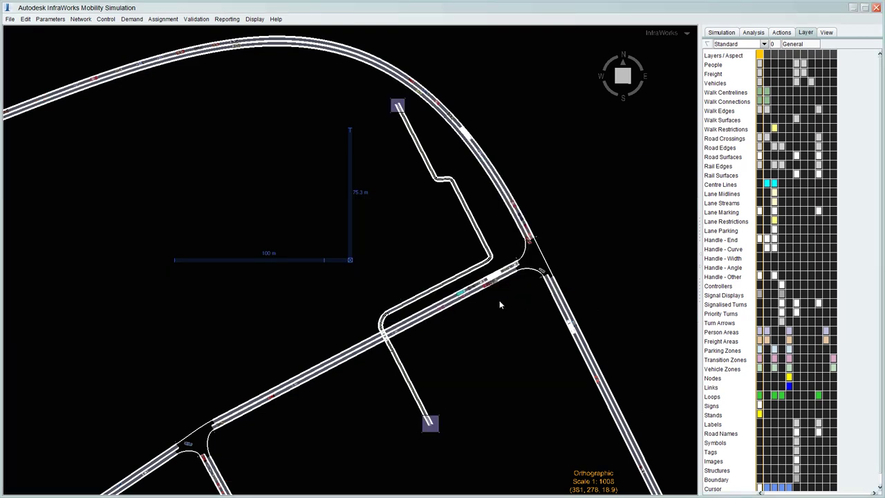
Step: Examine the road crossing, the walkway chain and both end areas in a tilted 3D view
middle_click_drag(480, 433, 438, 341)
scroll(439, 342, "up", 6)
middle_click_drag(437, 277, 408, 403)
scroll(413, 334, "up", 3)
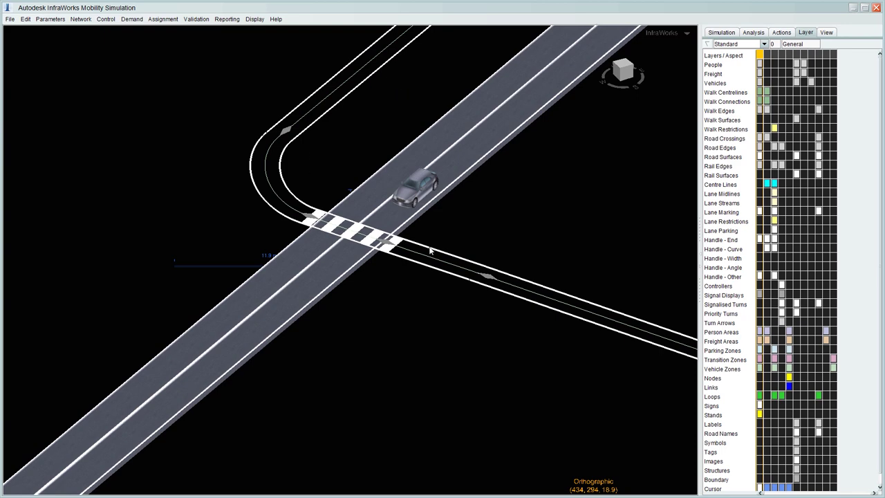
scroll(369, 296, "down", 3)
scroll(344, 279, "down", 5)
middle_click_drag(528, 249, 520, 316)
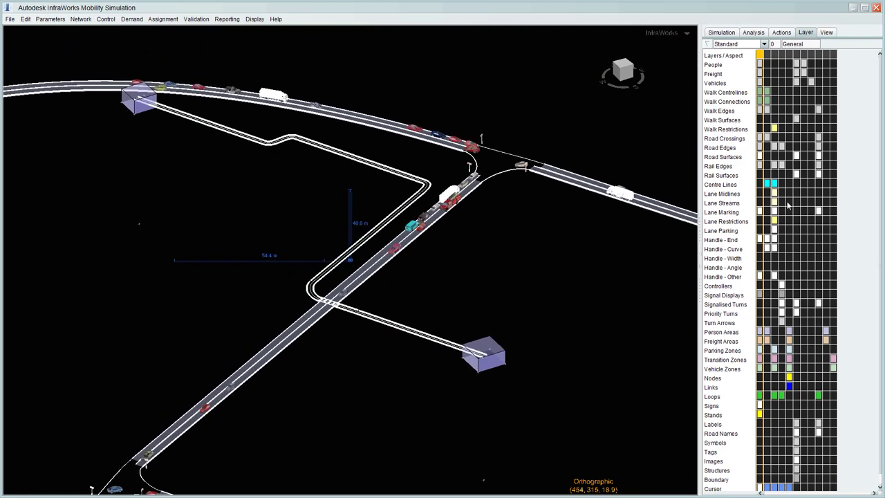
Step: Show the background aerial image again in the network view around the pedestrian route
left_click(760, 462)
middle_click_drag(572, 350, 477, 284)
scroll(456, 273, "up", 3)
middle_click_drag(436, 263, 484, 289)
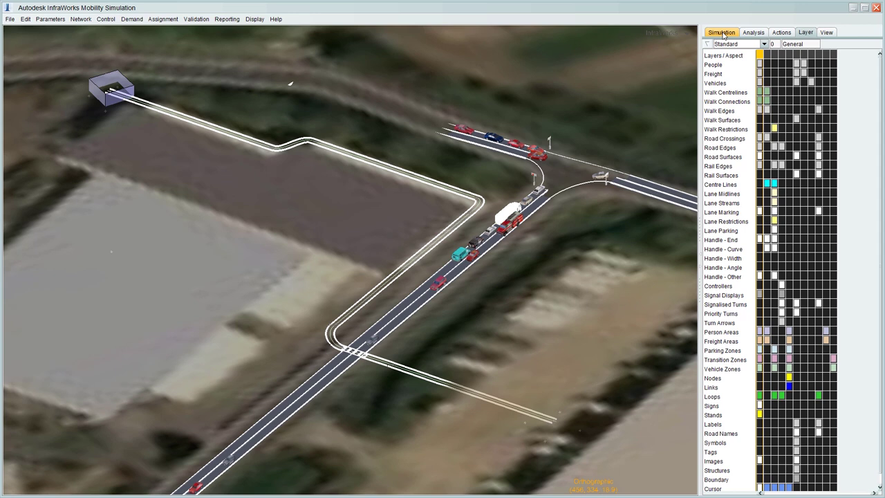
Step: Add a People origin-destination matrix to the demands, using the Simulation profile, Division1 and All Areas for both sectors
left_click(138, 20)
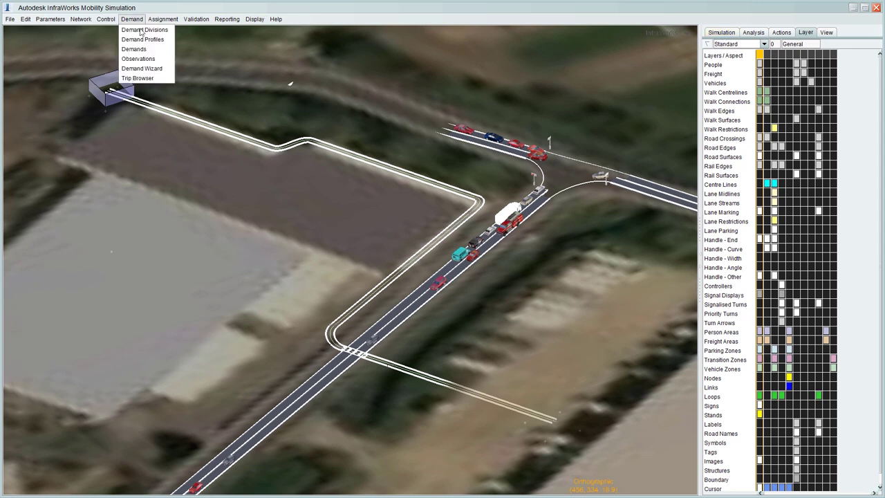
left_click(137, 49)
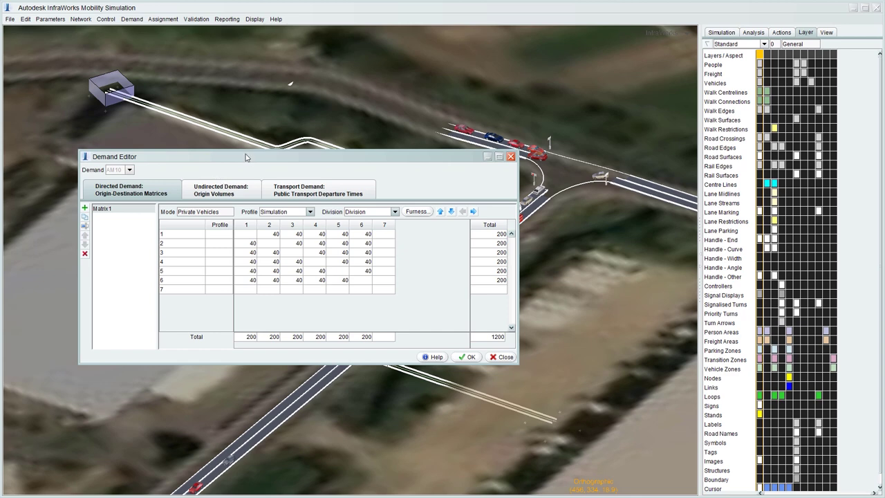
left_click_drag(255, 157, 304, 188)
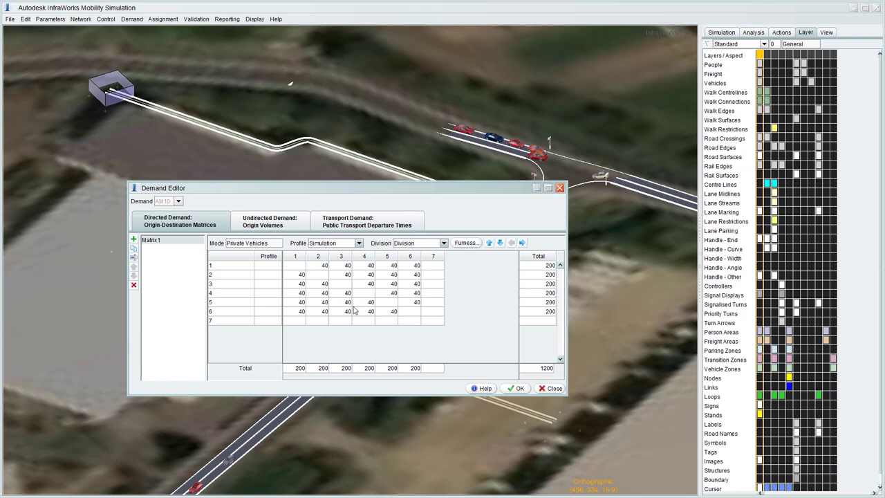
left_click(134, 239)
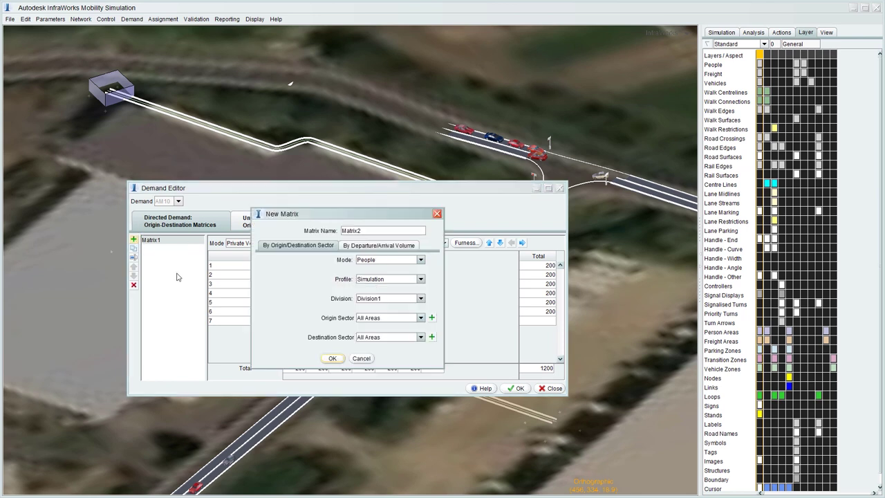
left_click(390, 261)
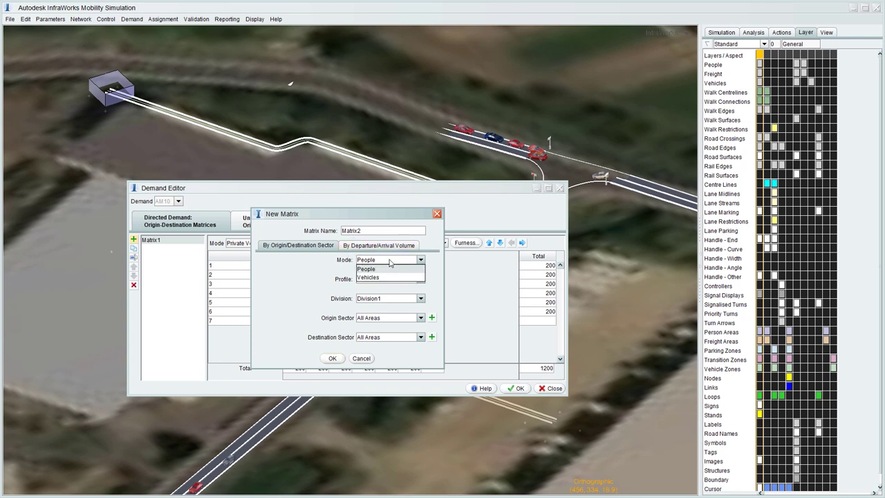
left_click(327, 261)
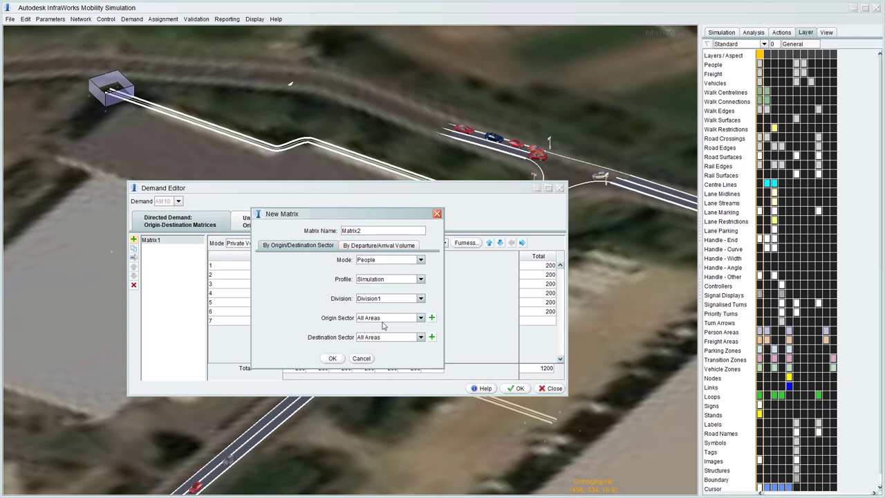
left_click(332, 358)
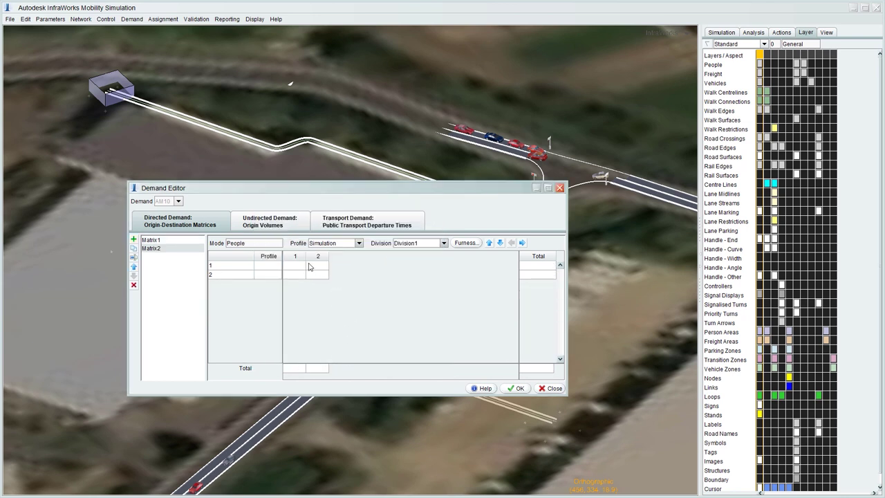
Step: Enter a demand of 100 people from area 1 to area 2 in Matrix2 and save the demands
left_click(317, 266)
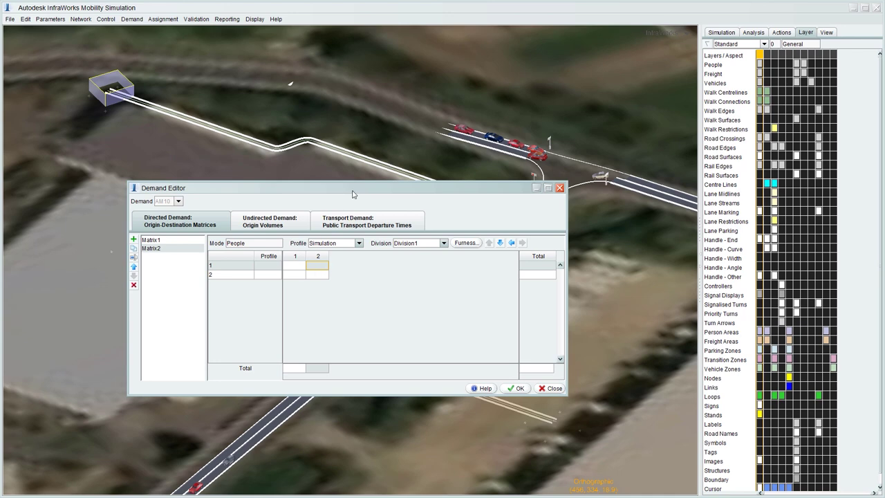
left_click_drag(352, 193, 370, 74)
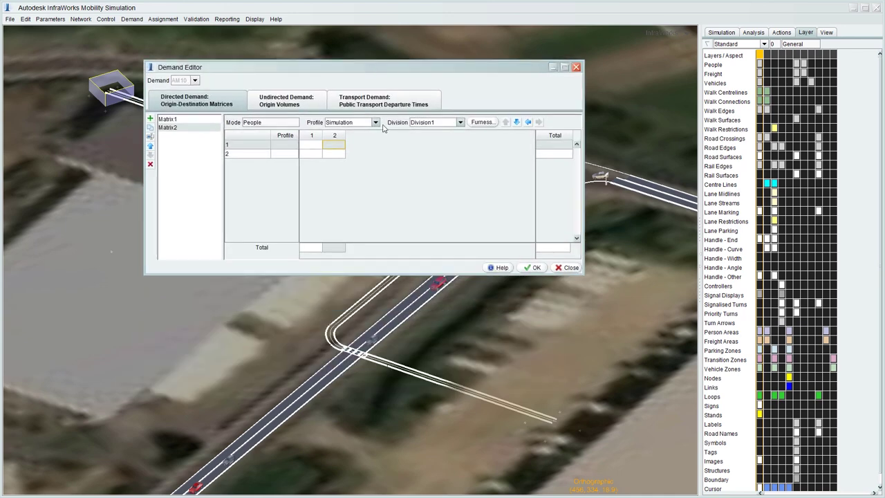
left_click_drag(436, 440, 381, 356)
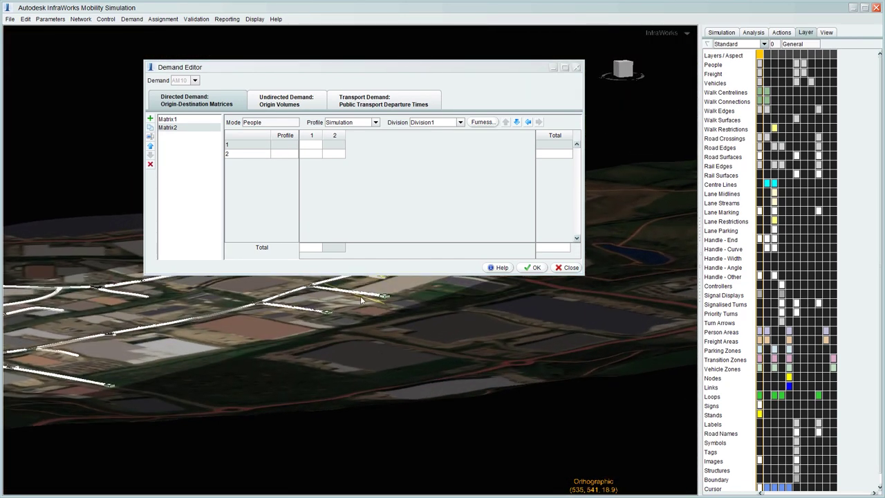
left_click_drag(441, 313, 351, 185)
left_click(338, 148)
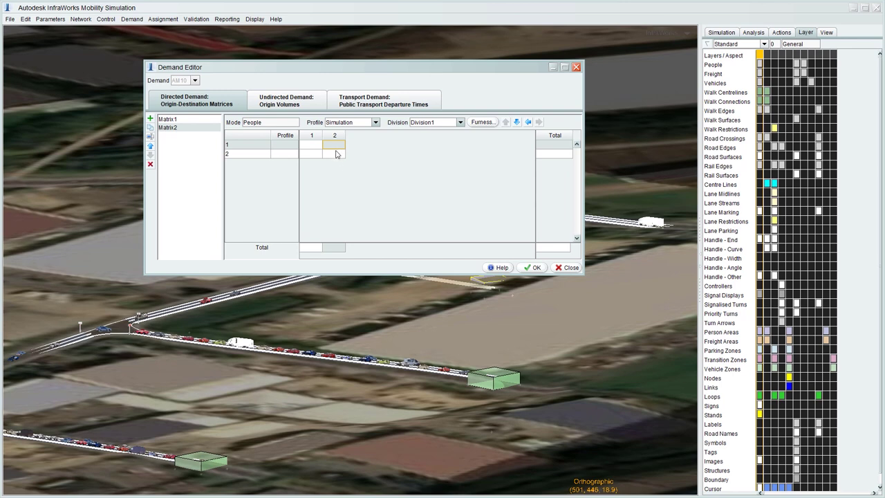
type("100")
left_click(338, 155)
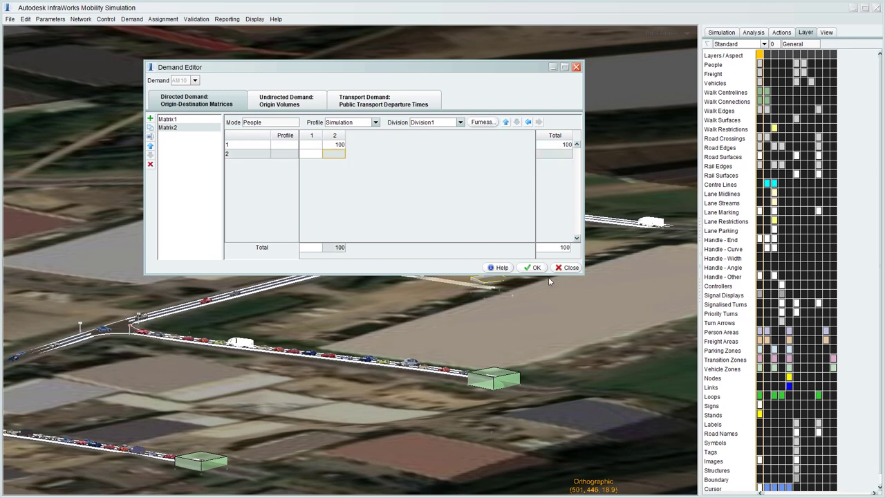
left_click(534, 268)
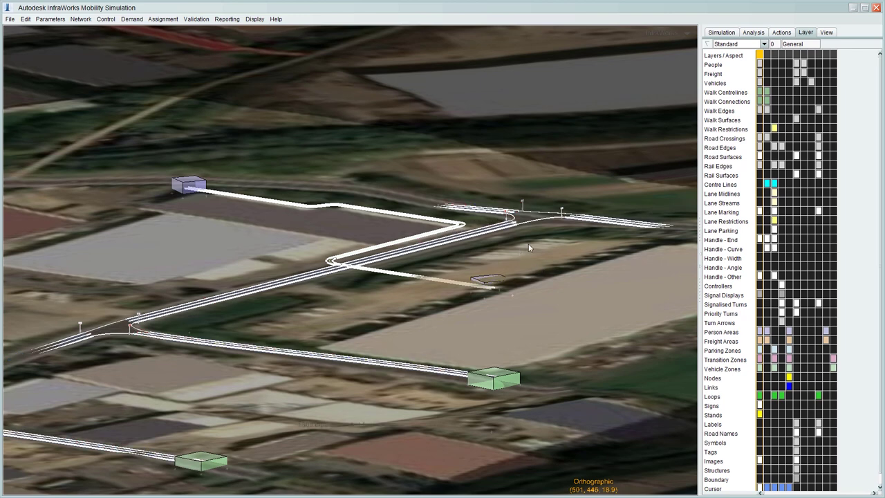
Step: Create a new simulation named Simulation1 and make it the active simulation
right_click_drag(509, 164, 504, 415)
left_click_drag(504, 415, 439, 211)
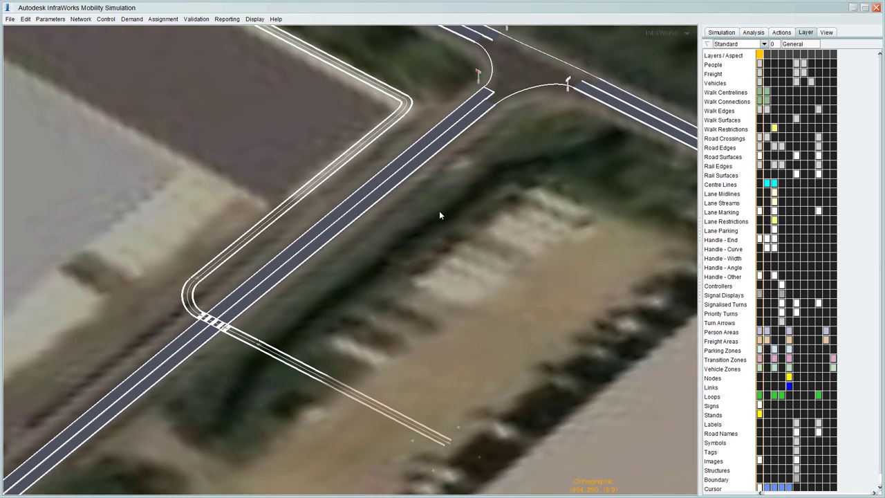
scroll(437, 257, "down", 3)
scroll(484, 298, "up", 2)
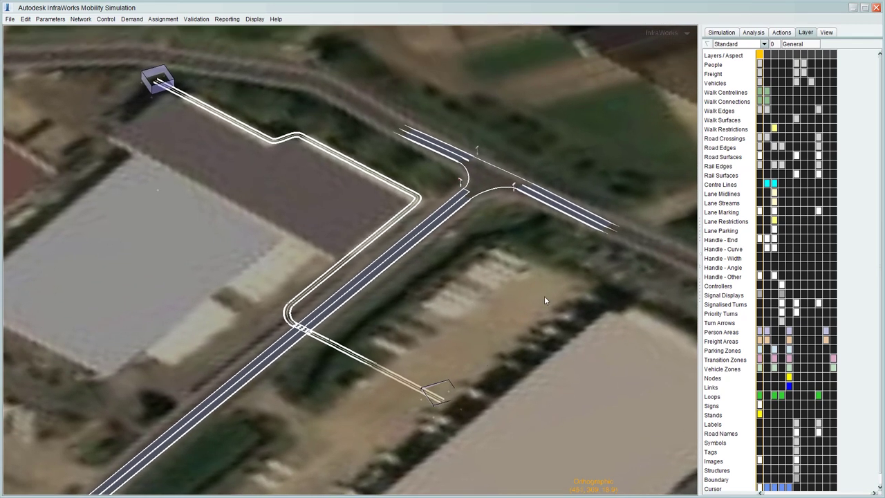
left_click(732, 32)
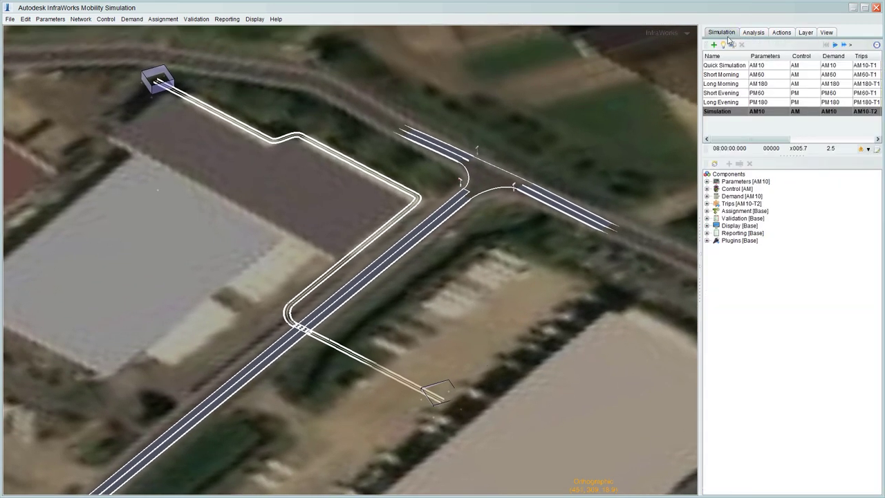
left_click(715, 45)
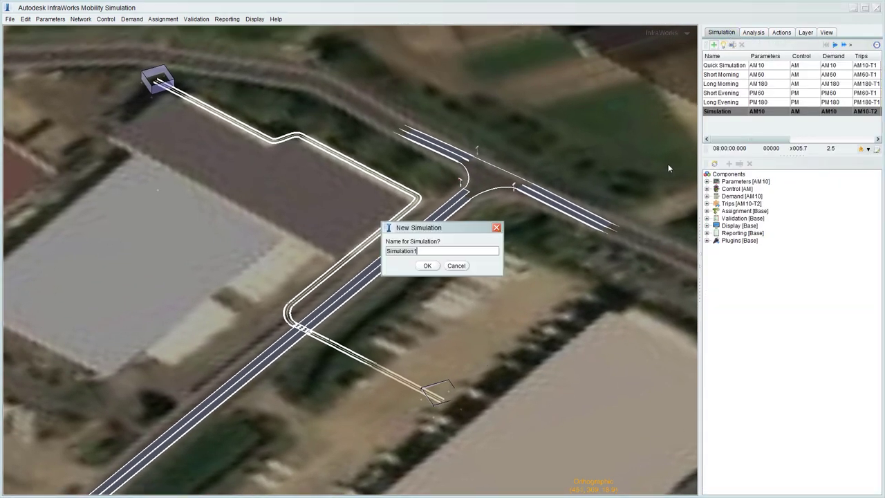
left_click(428, 266)
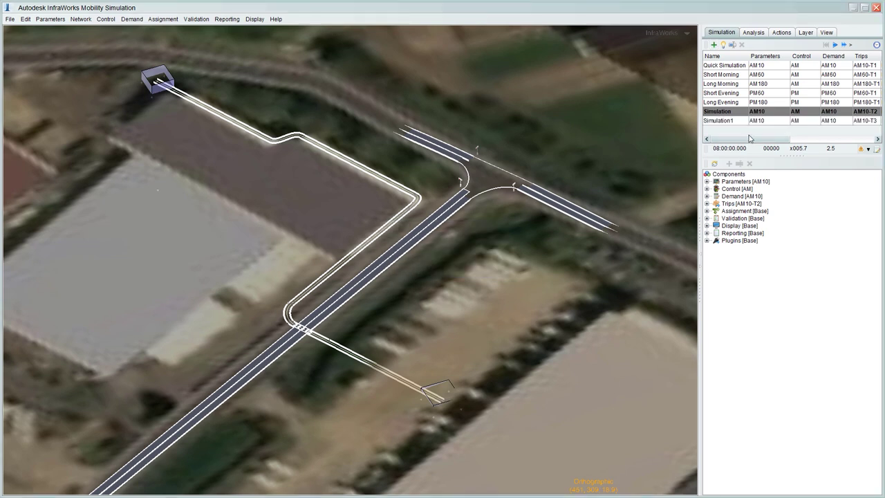
left_click(733, 123)
left_click(725, 45)
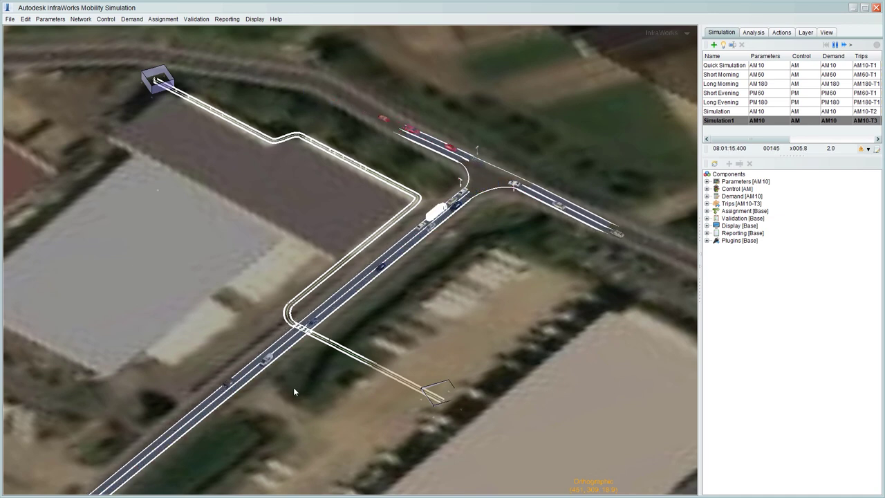
Step: Watch the pedestrians and vehicles at the road crossing in the running simulation, including the wider road network
scroll(293, 387, "up", 5)
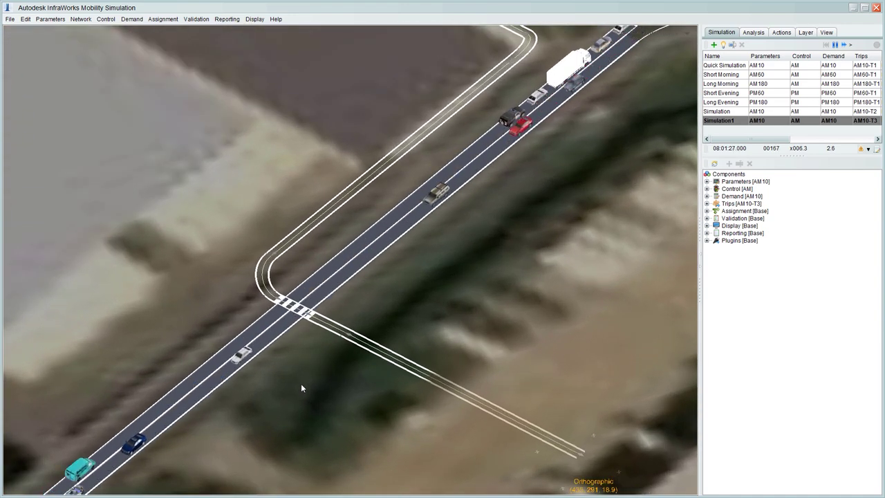
left_click_drag(301, 388, 386, 309)
scroll(386, 308, "up", 4)
mouse_move(431, 377)
left_mouse_down()
mouse_move(411, 336)
mouse_move(431, 273)
mouse_move(429, 401)
mouse_move(427, 363)
mouse_move(435, 373)
left_mouse_up()
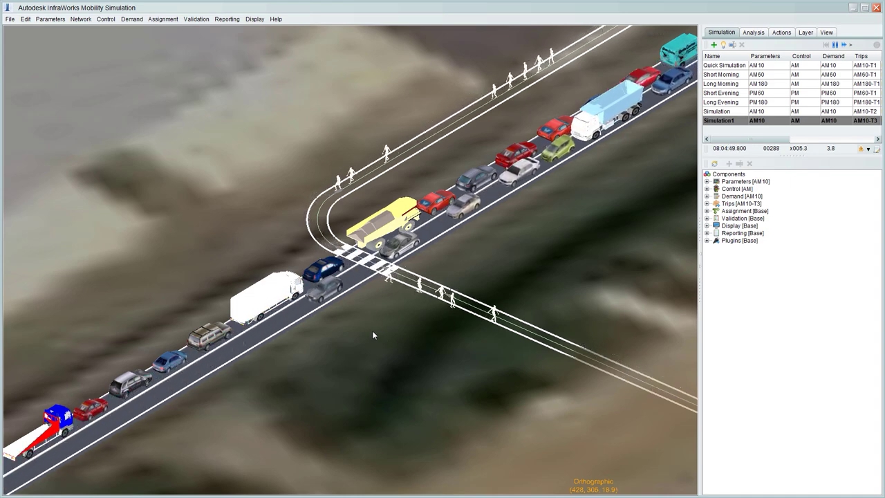
scroll(377, 332, "down", 10)
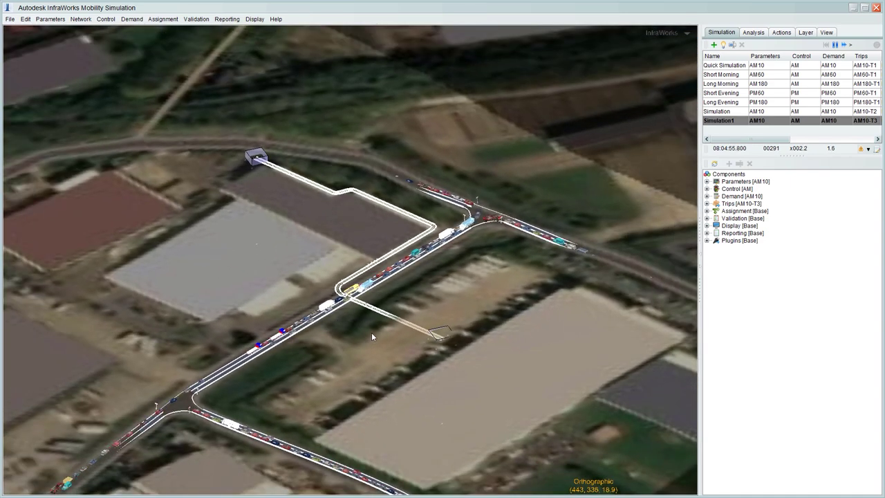